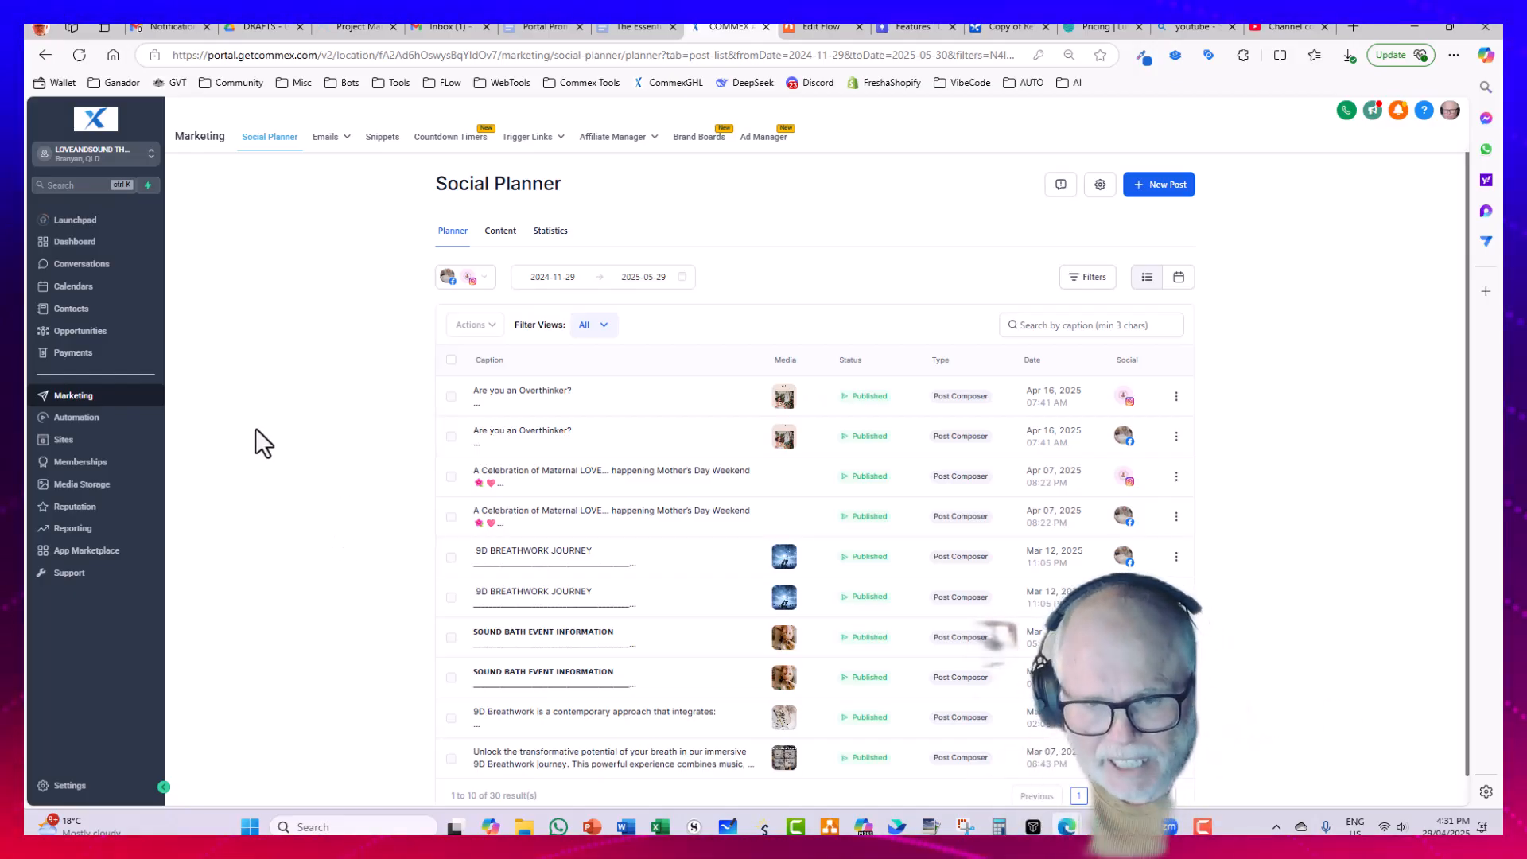
Step: Go to the products list in Payments and start creating a new product
click(76, 362)
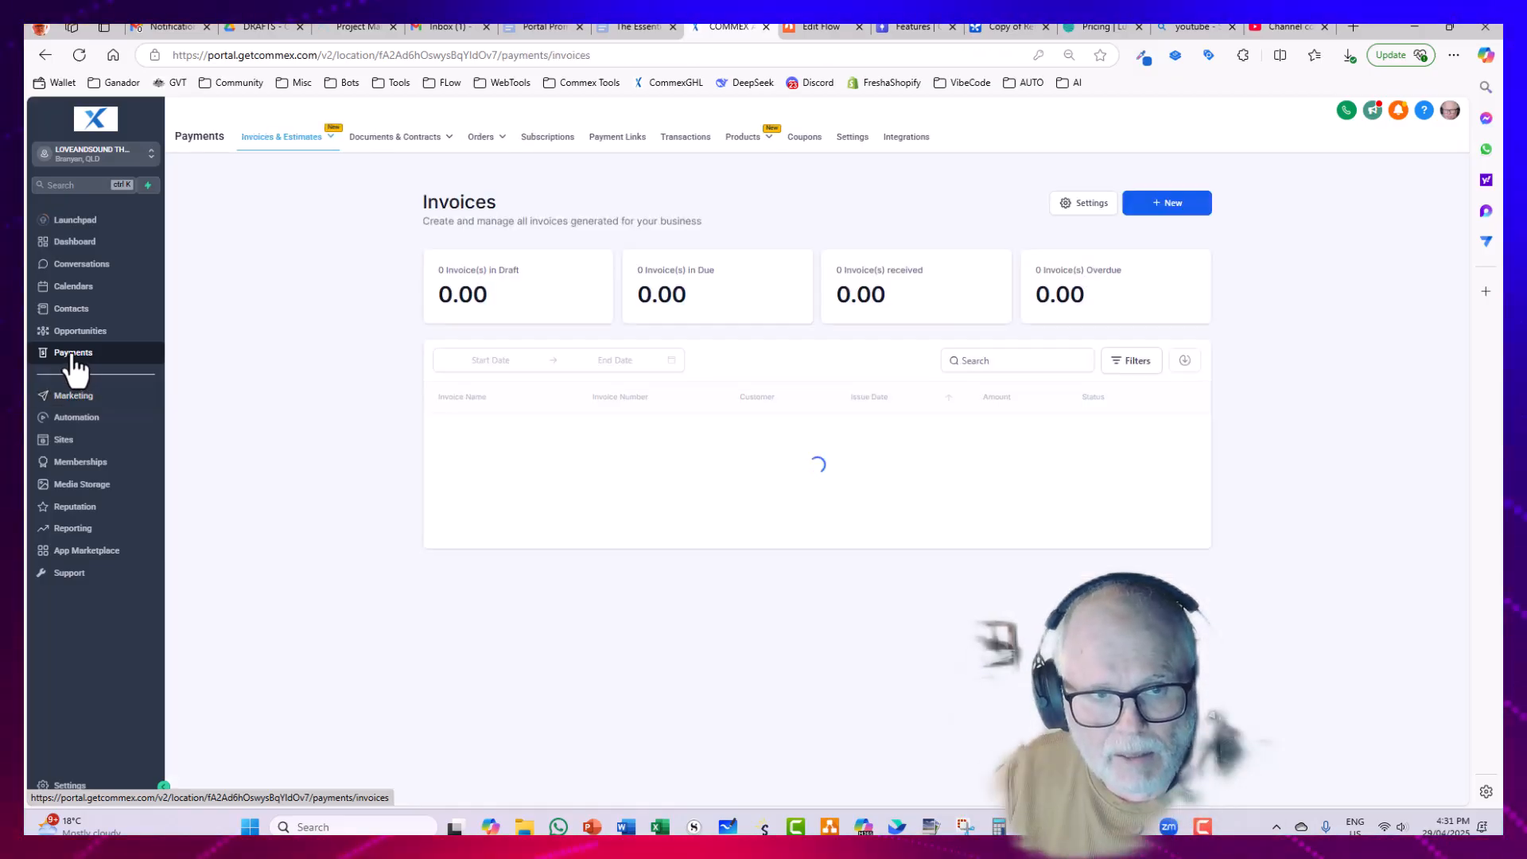
mouse_move(292, 146)
mouse_move(406, 143)
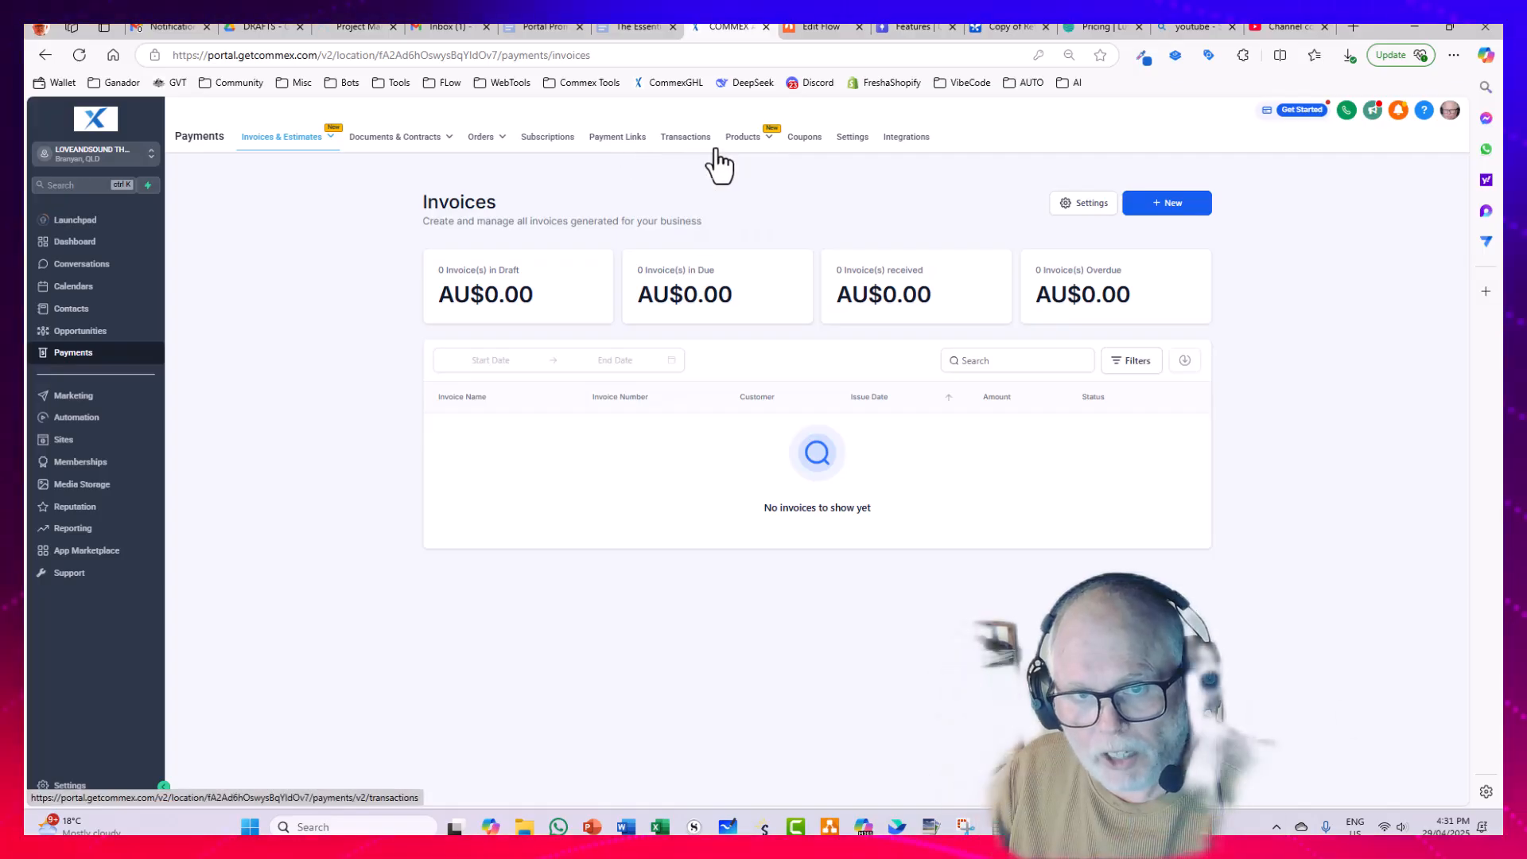
mouse_move(724, 147)
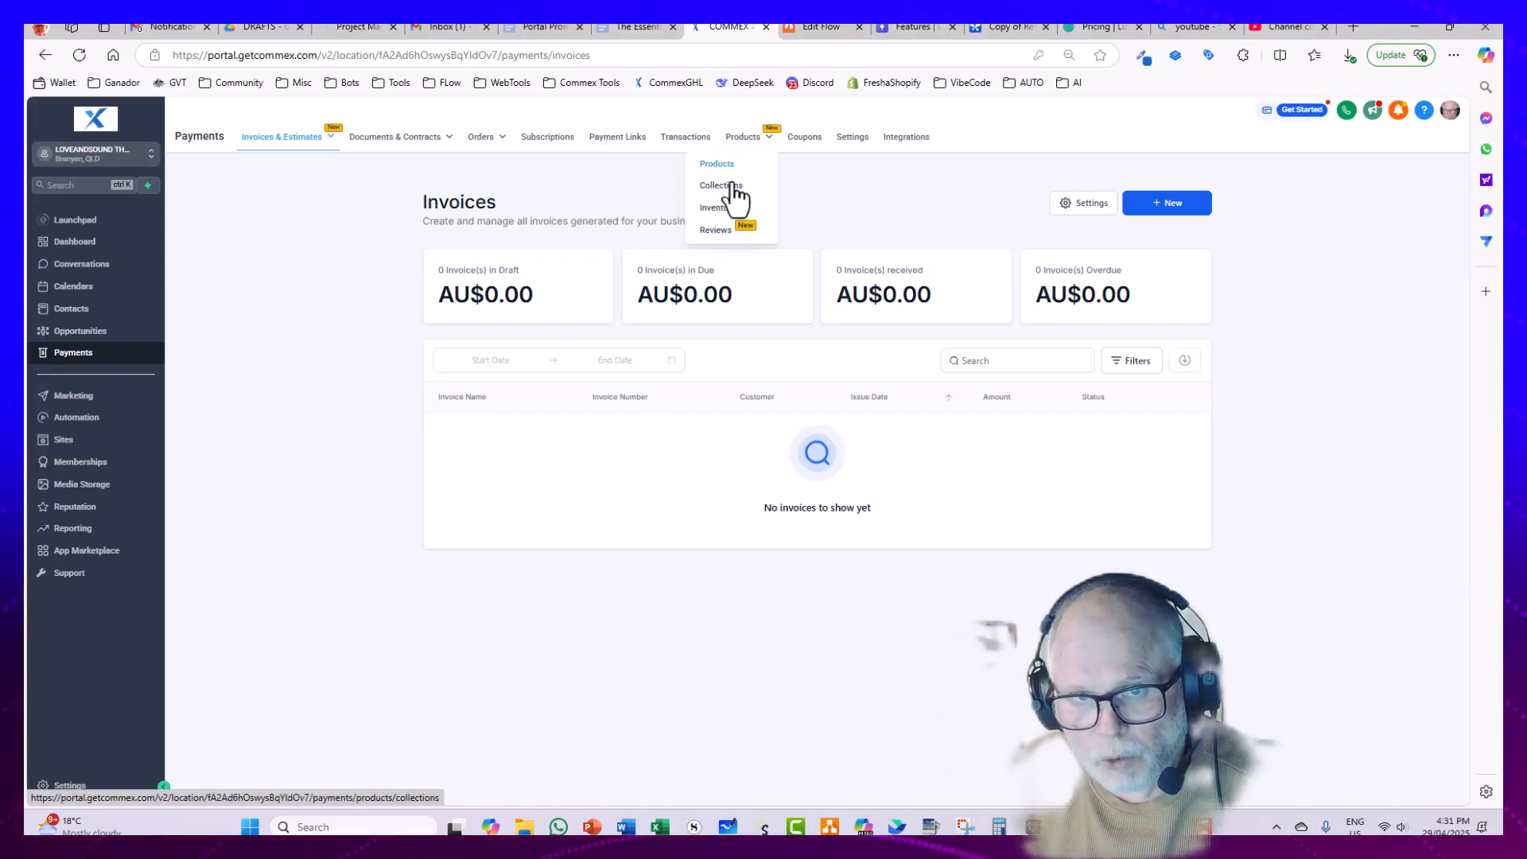
click(725, 165)
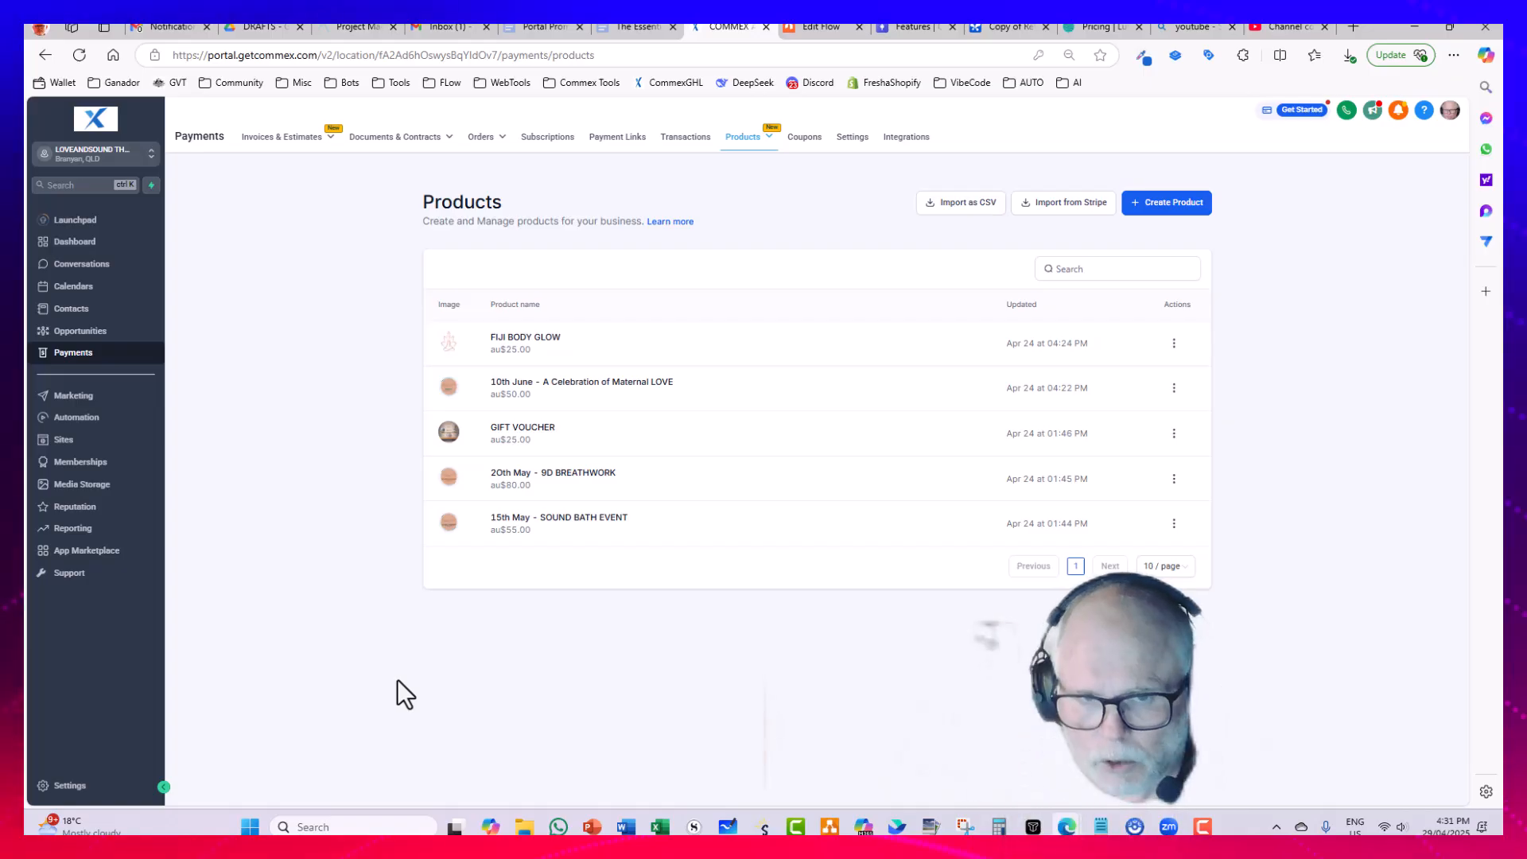
click(1177, 209)
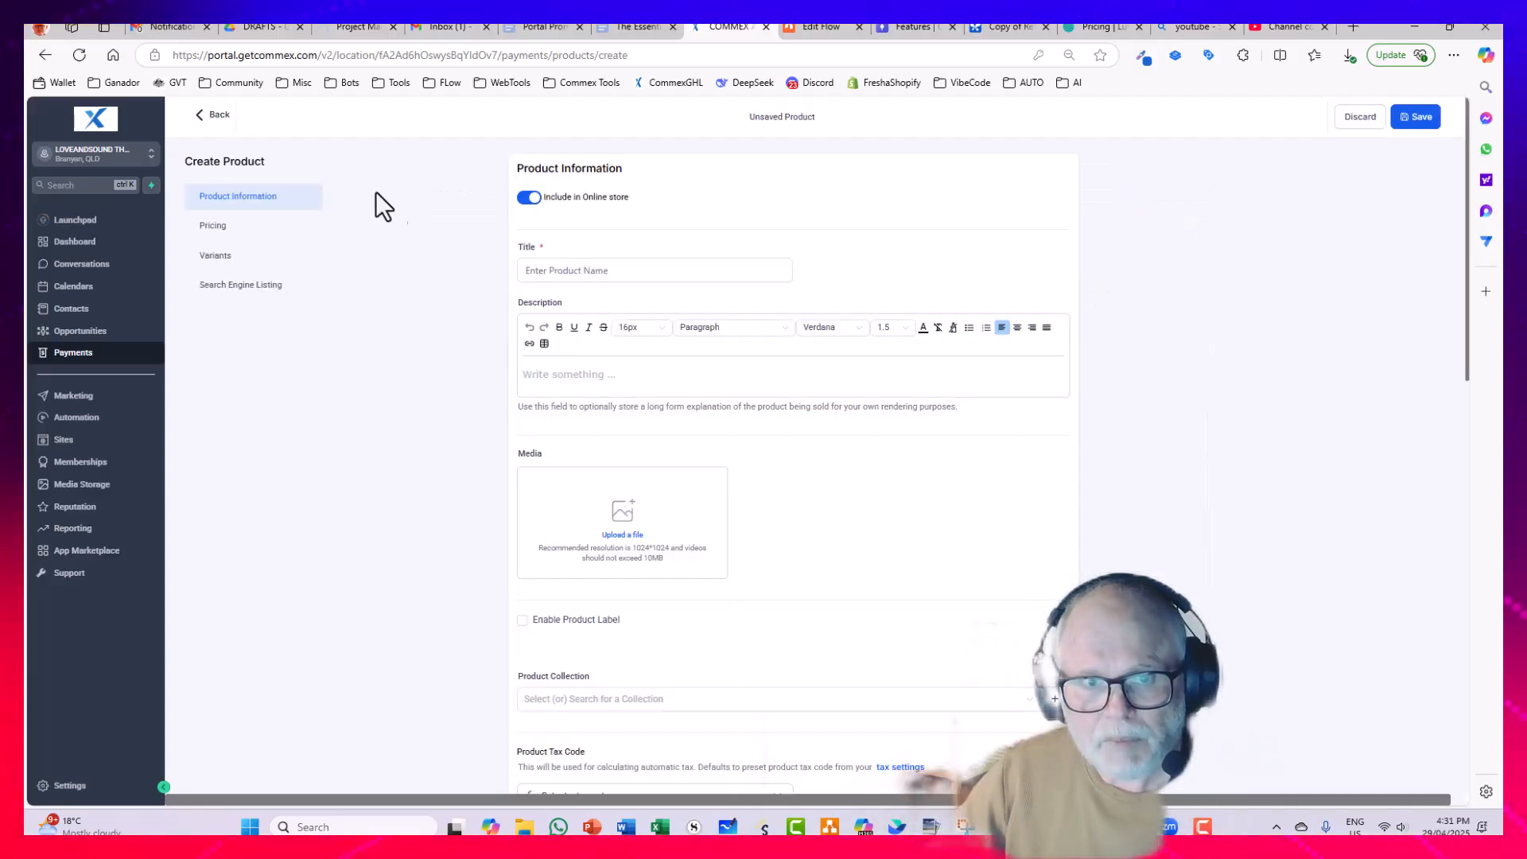
Step: Keep the product included in the online store and title it "8th September 2025 - Fathers Day Special"
click(537, 200)
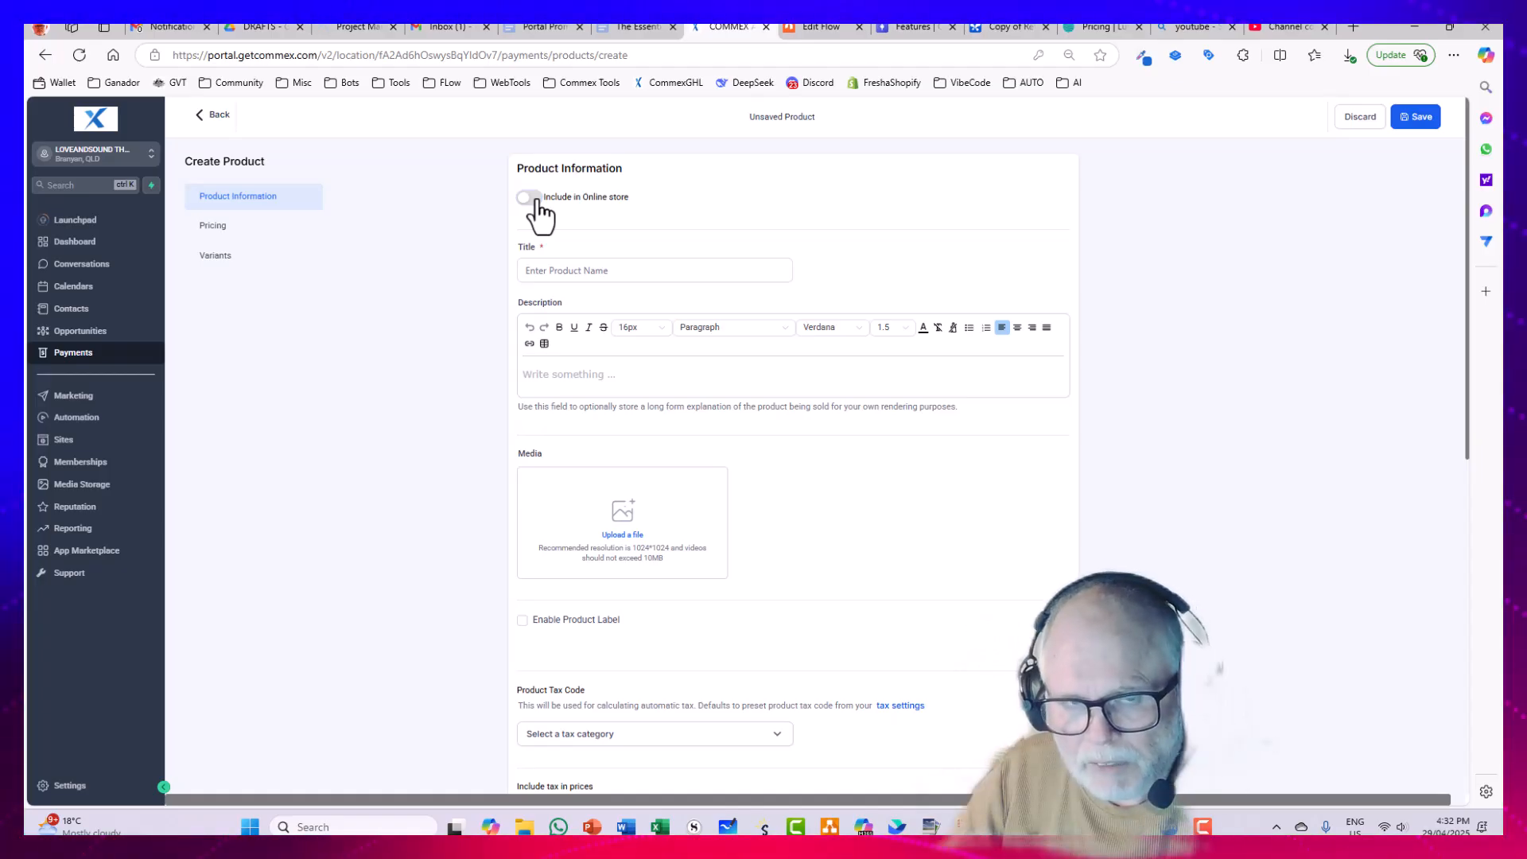
click(529, 198)
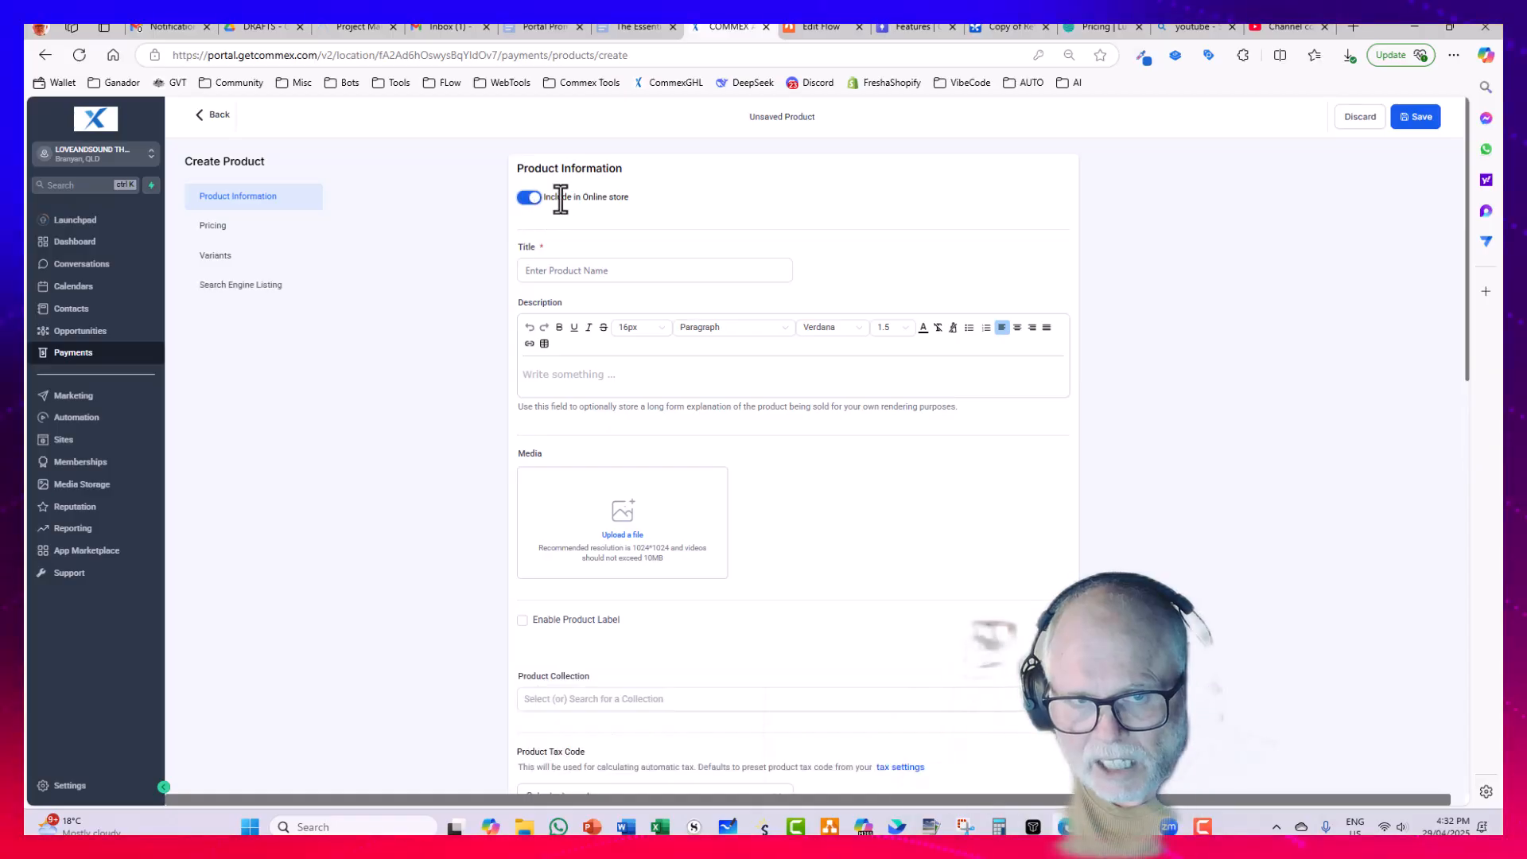
click(554, 271)
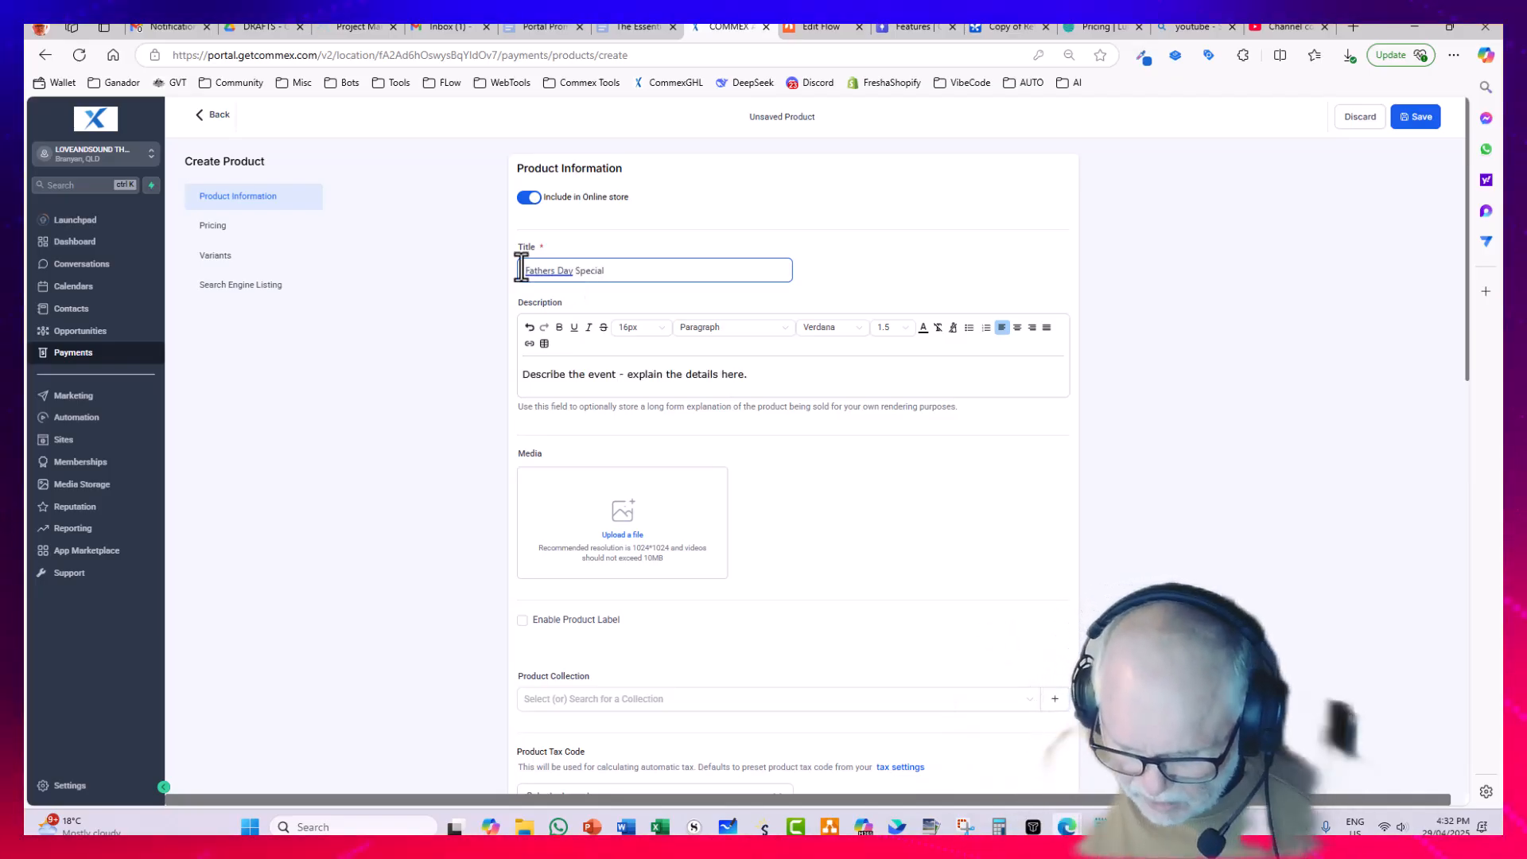
text(8th S)
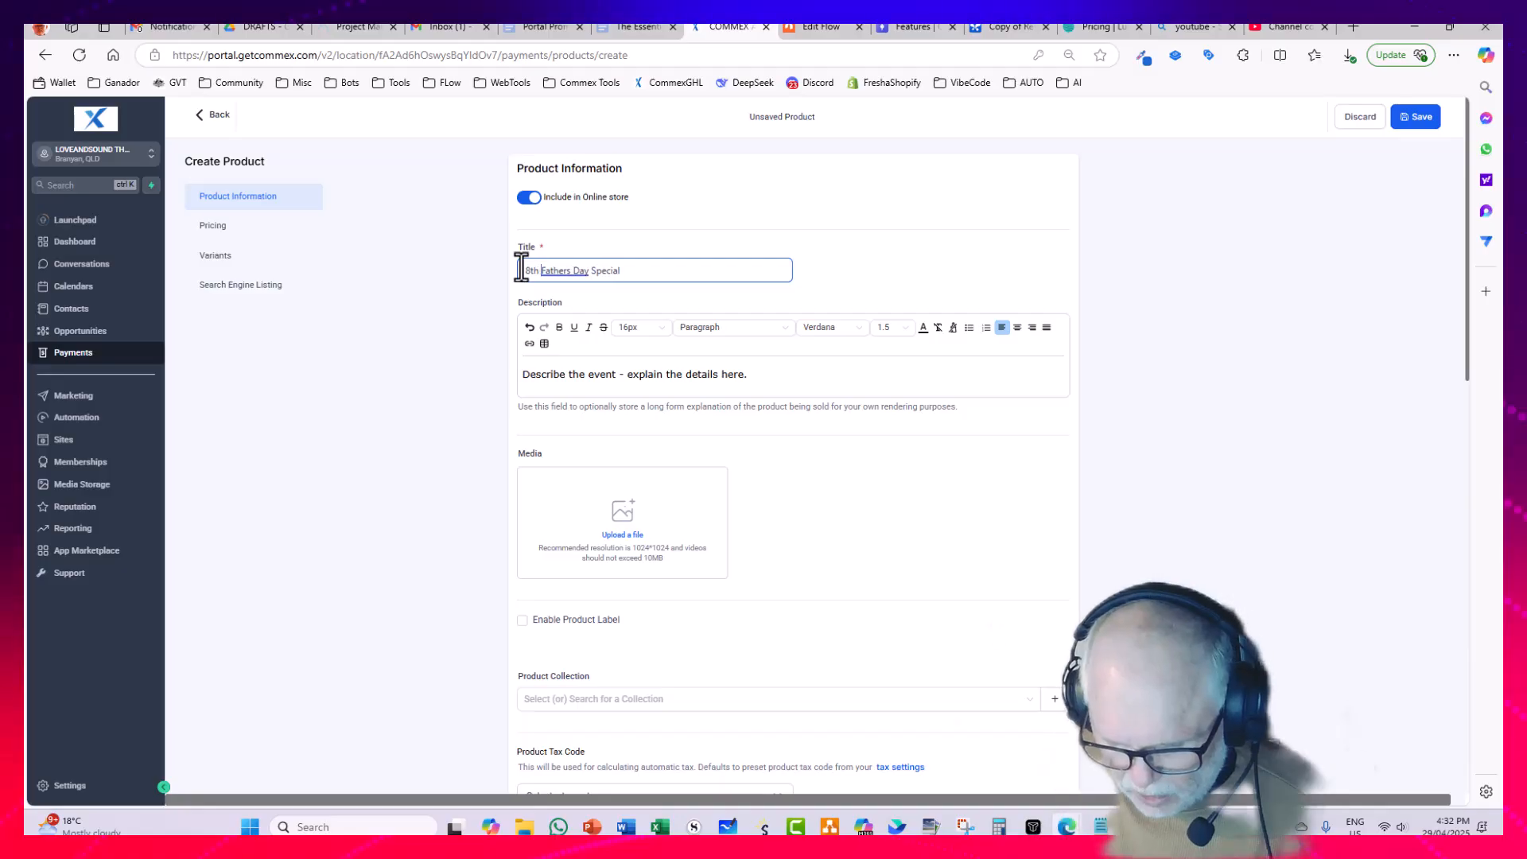
text(eptember)
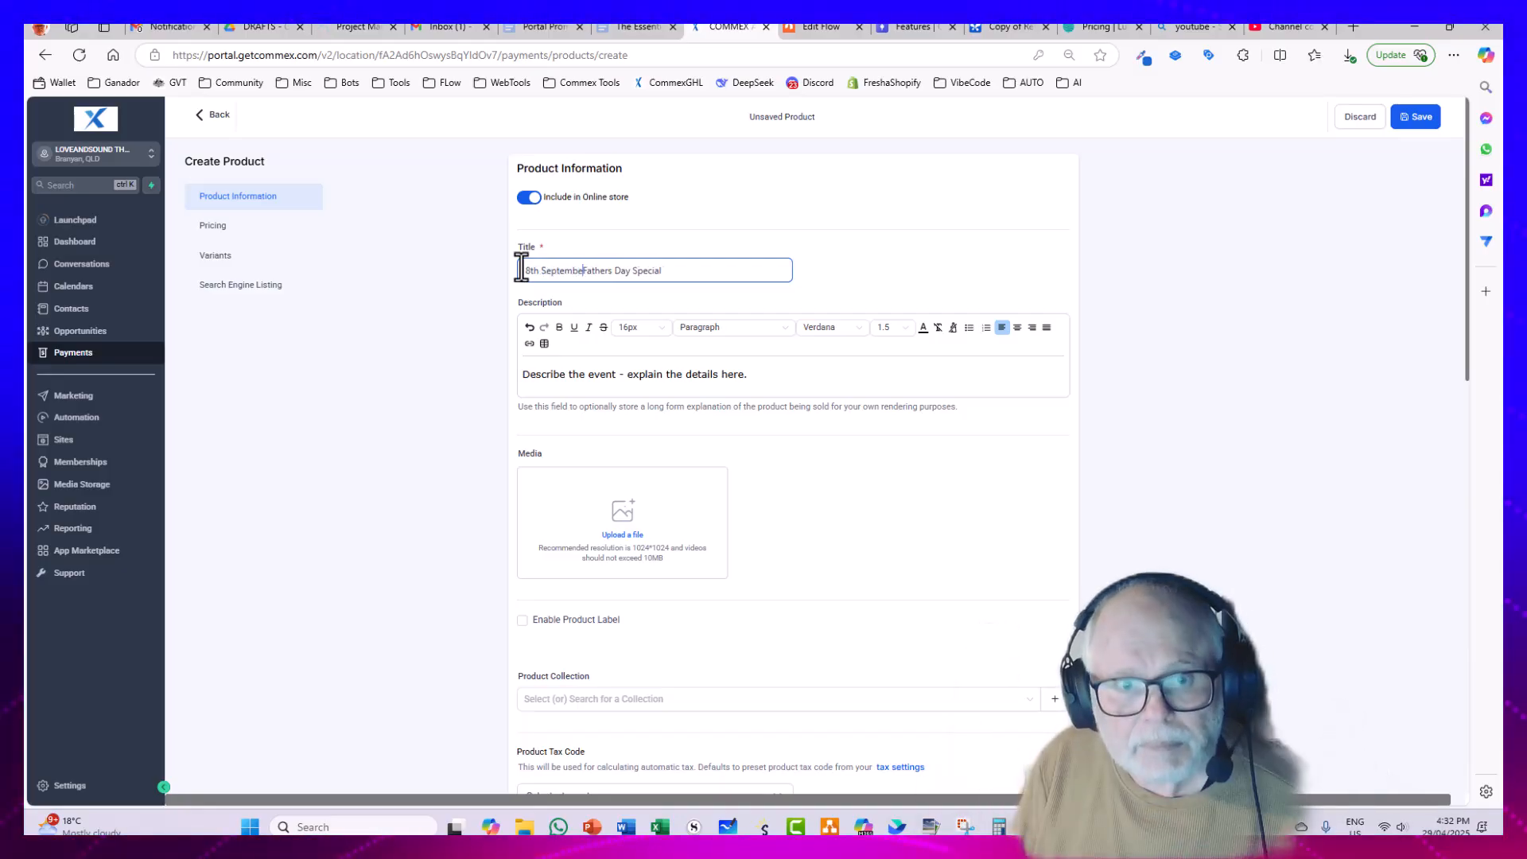
text( 2025 )
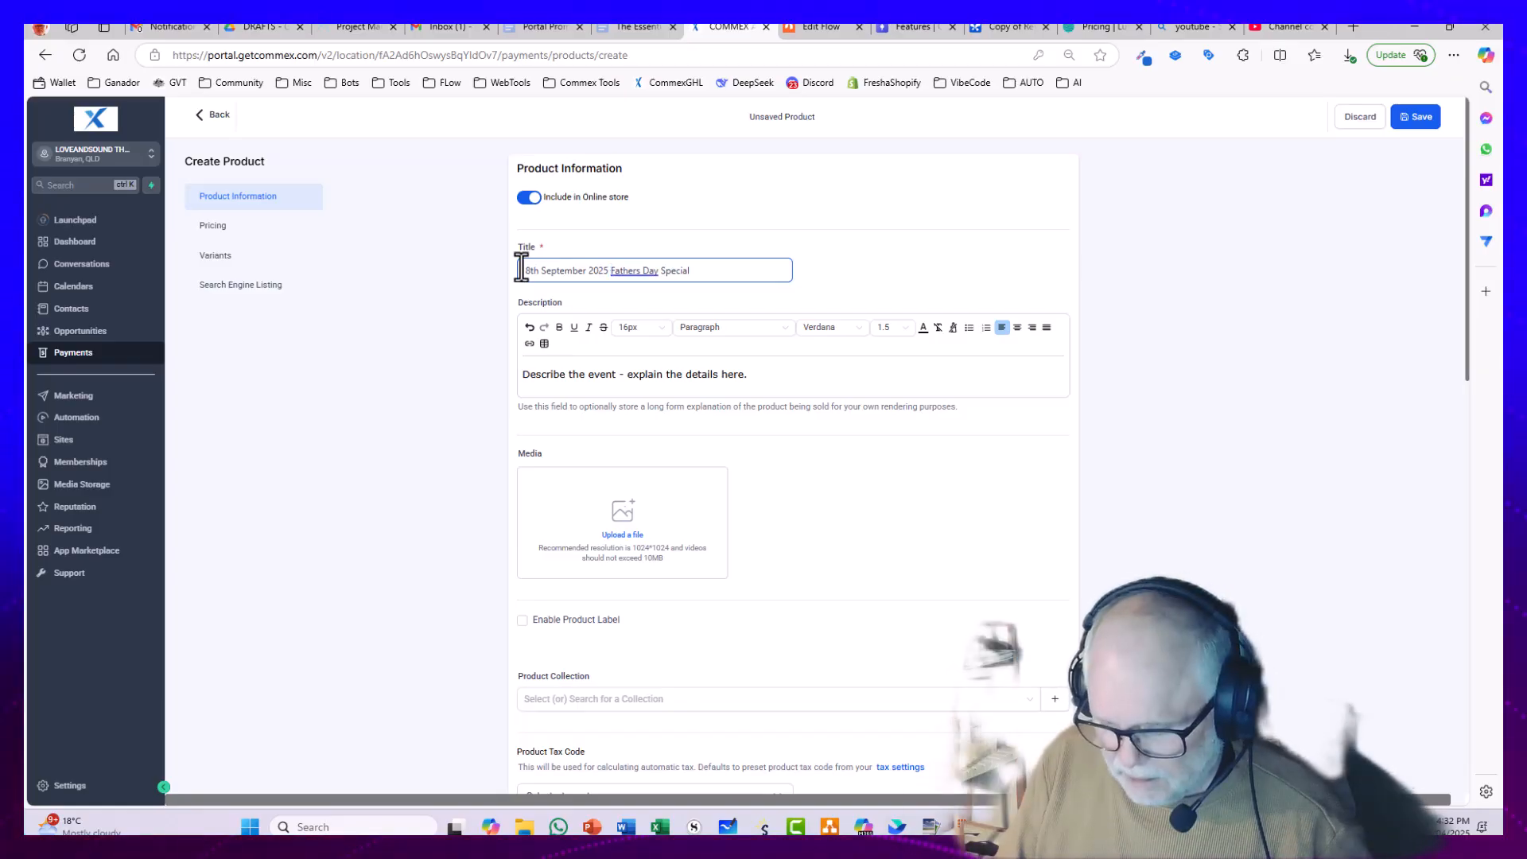
text(-)
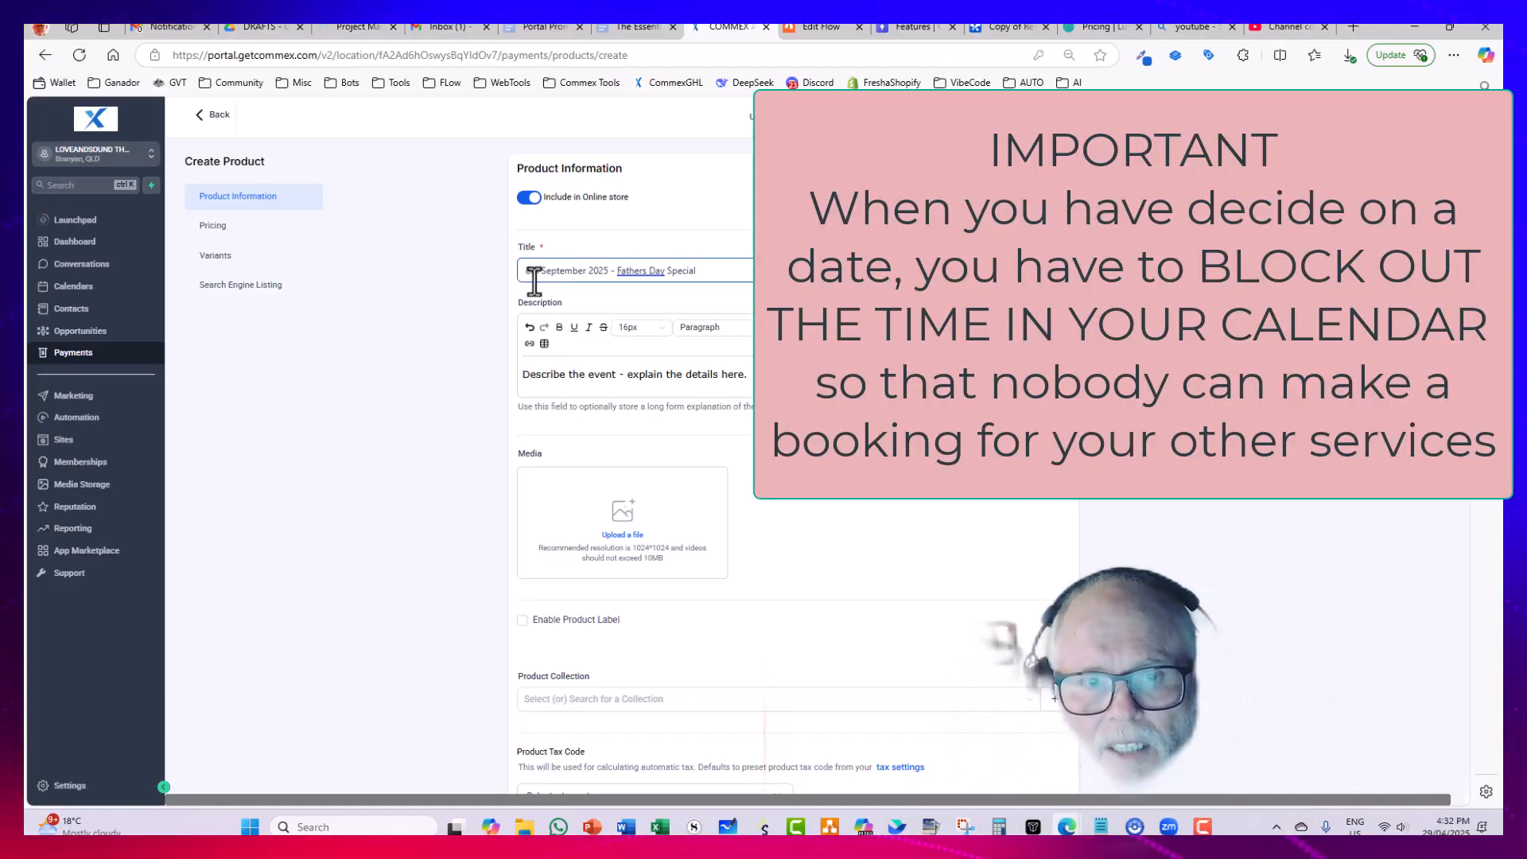
drag(615, 271, 472, 270)
key(ctrl+c)
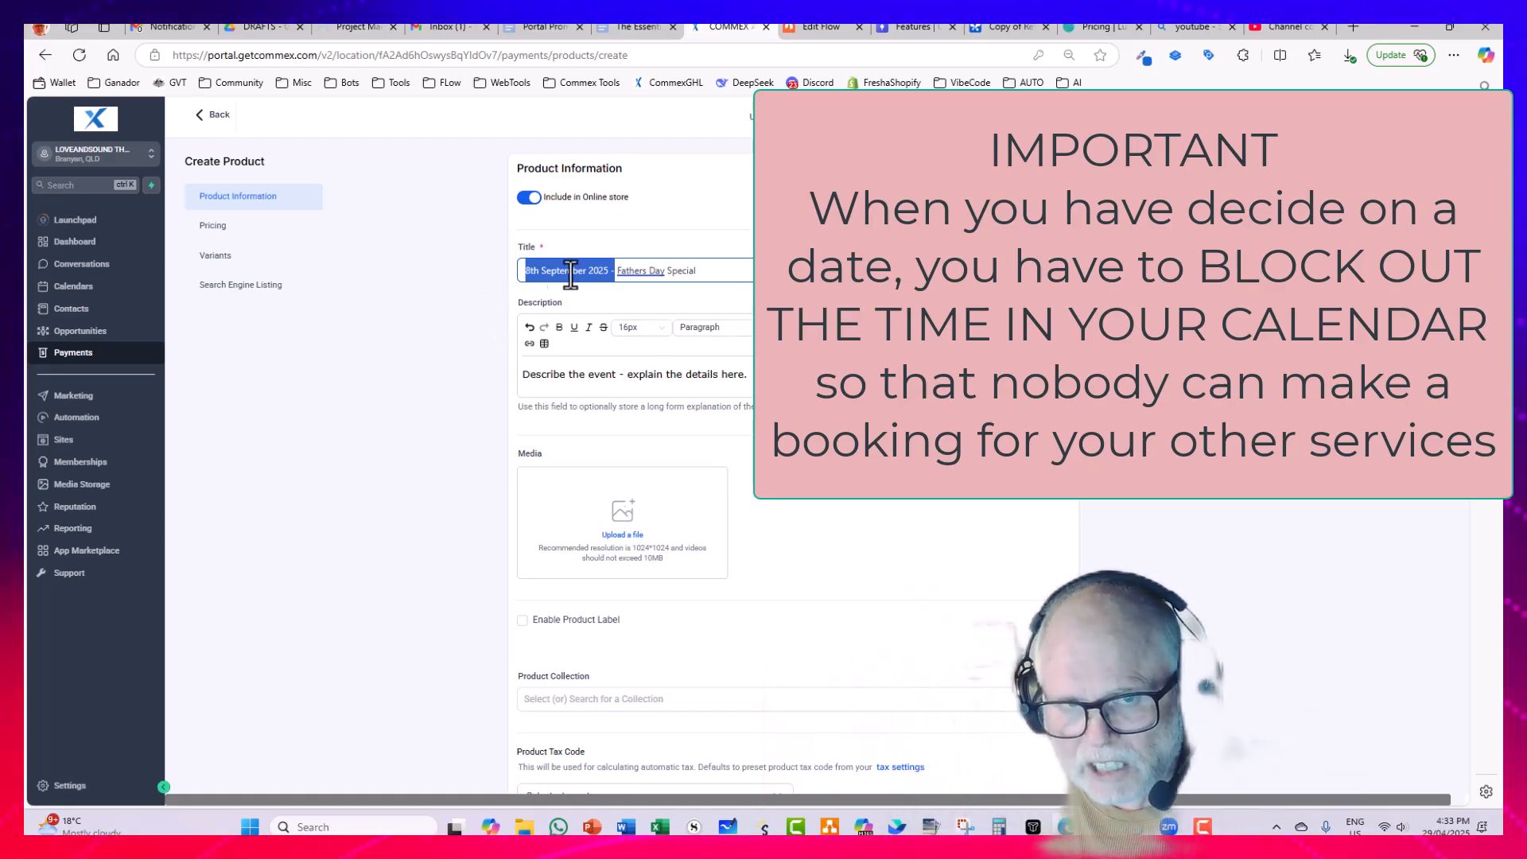
click(709, 270)
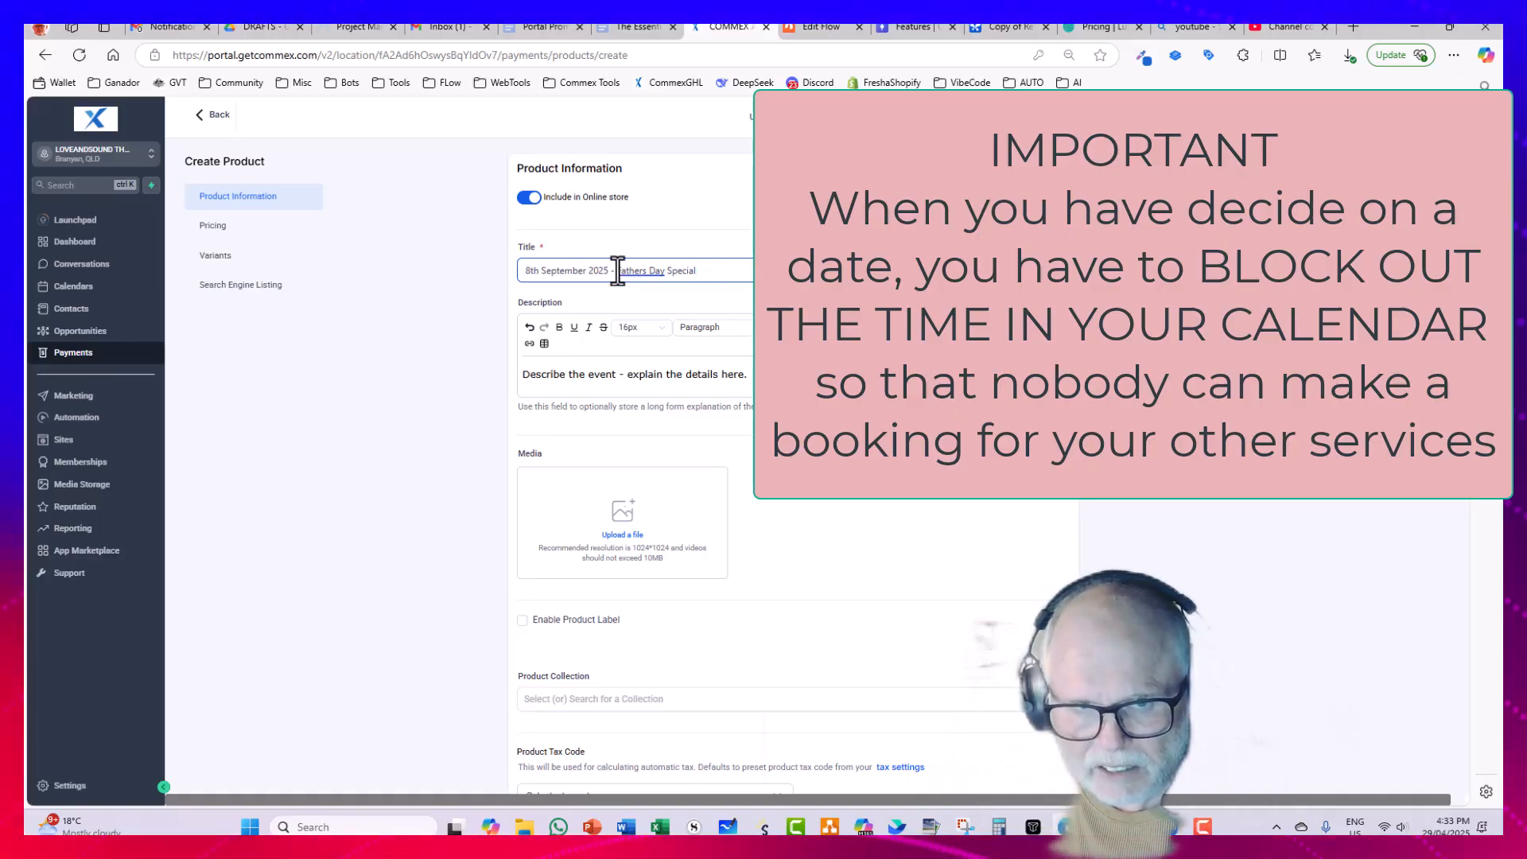
drag(610, 271, 504, 264)
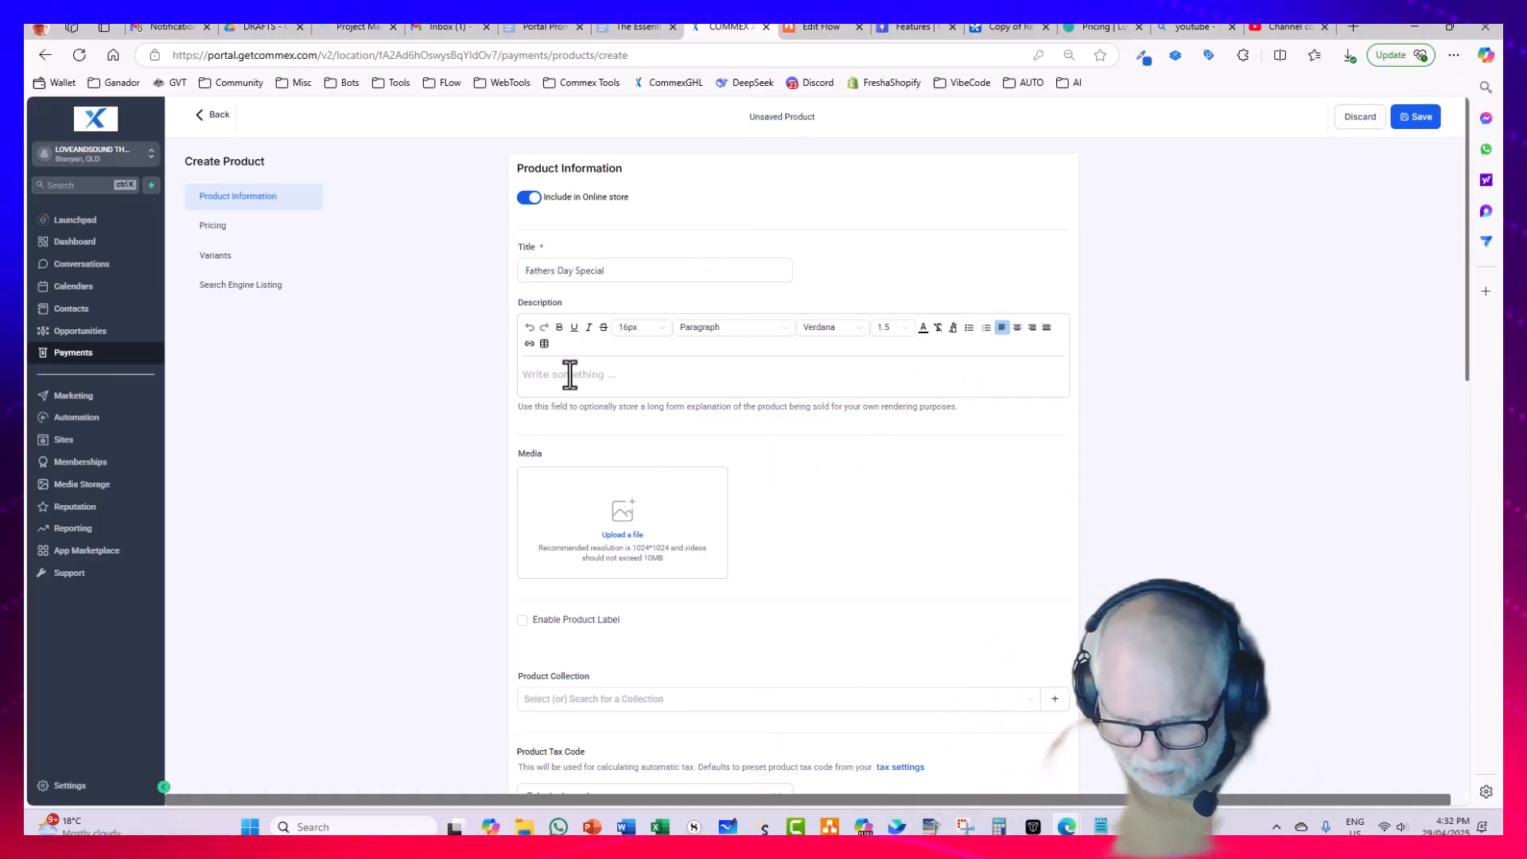
Step: Enter the description "Describe the event - explain the details here." and put "8th September 2025 - " before "Fathers Day Special" in the title
text(Des)
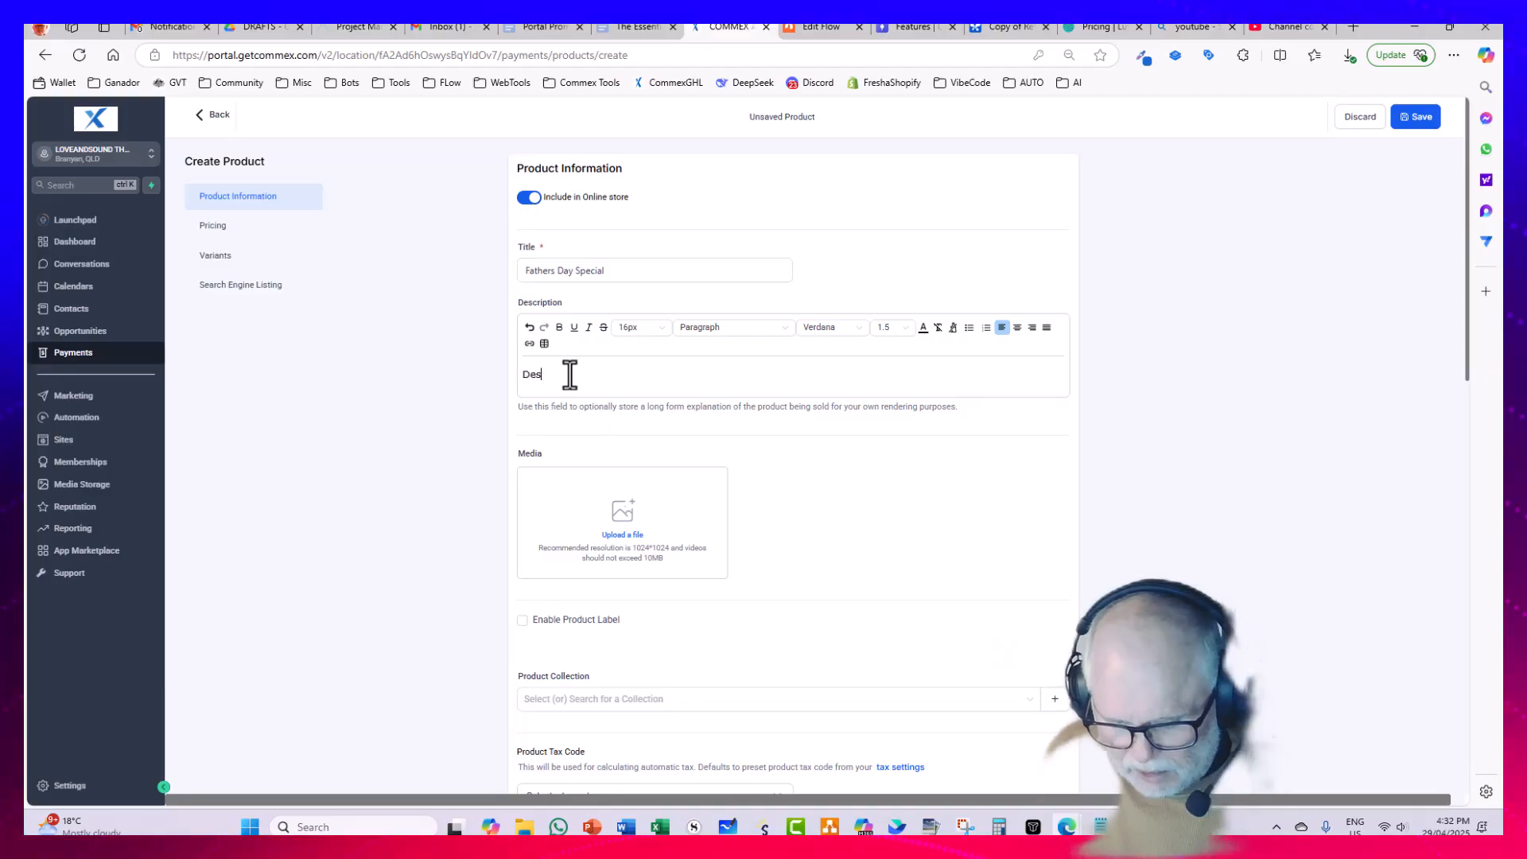
text(cribe the even)
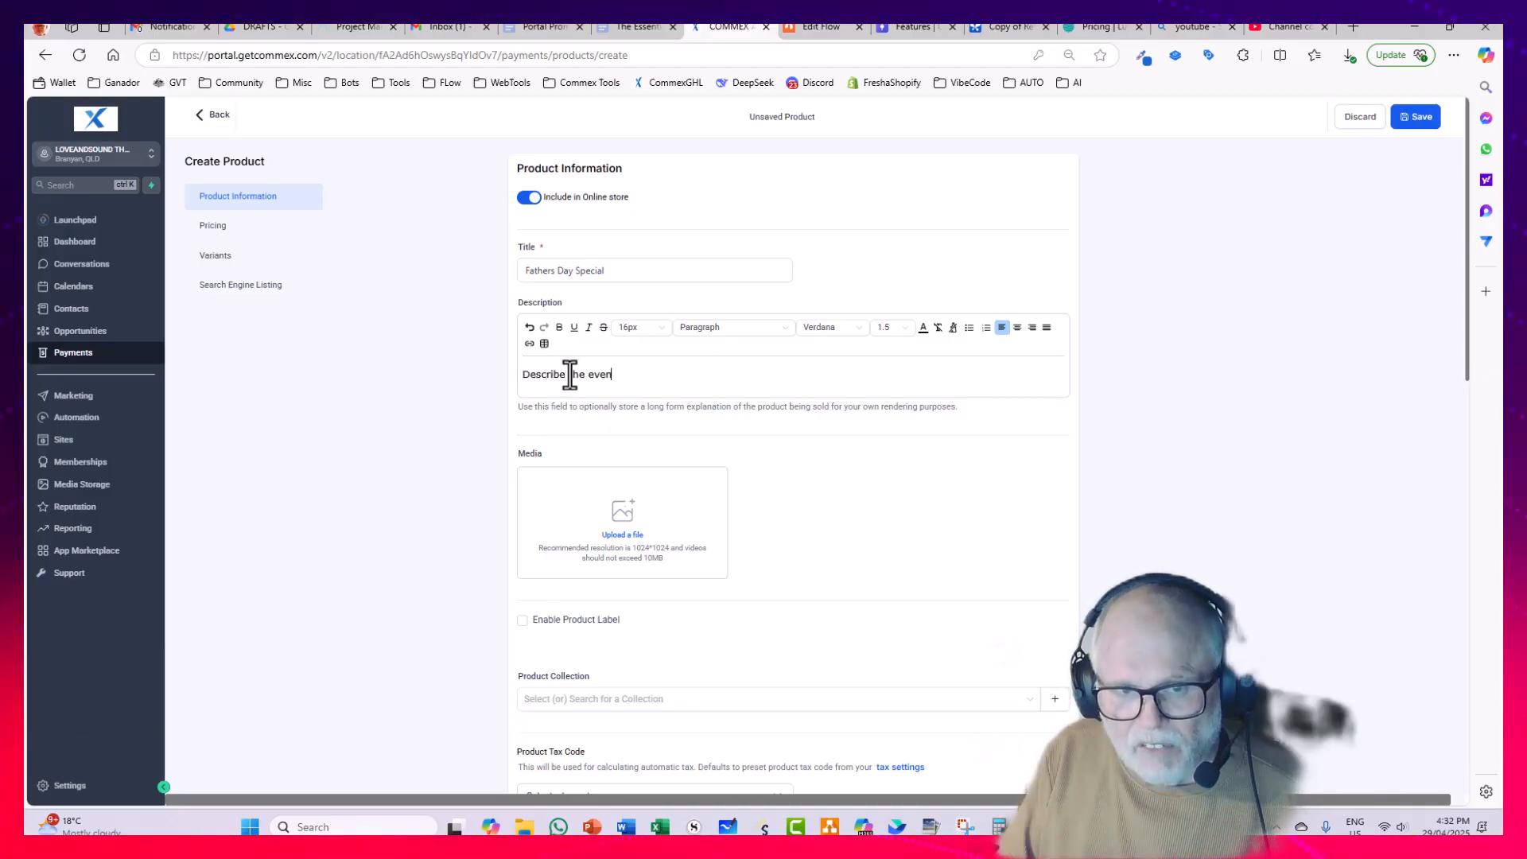
text(t -)
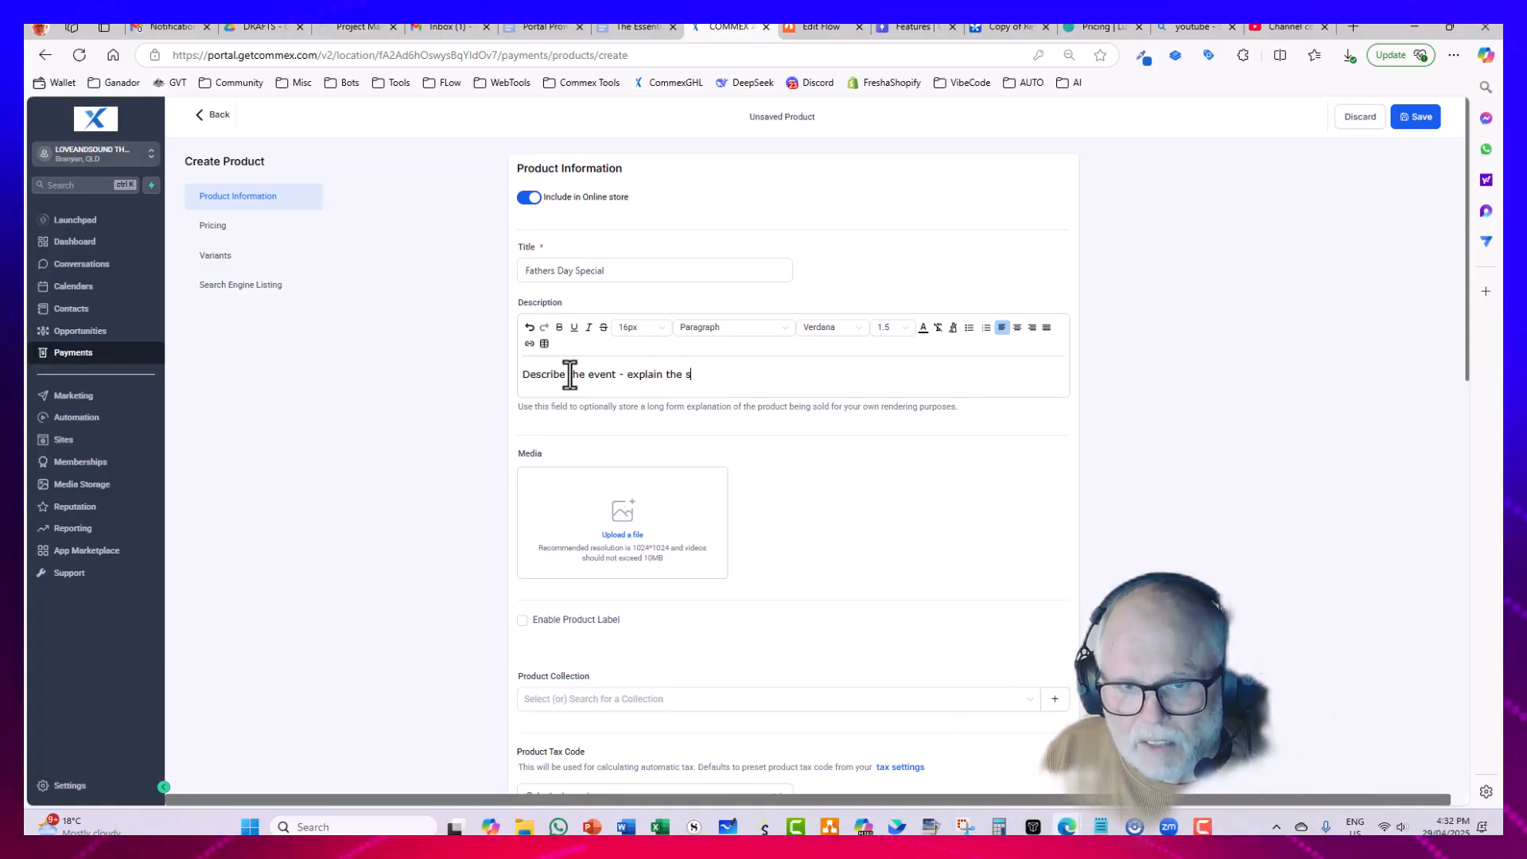
text( explain the s)
key(BackSpace)
text(deta)
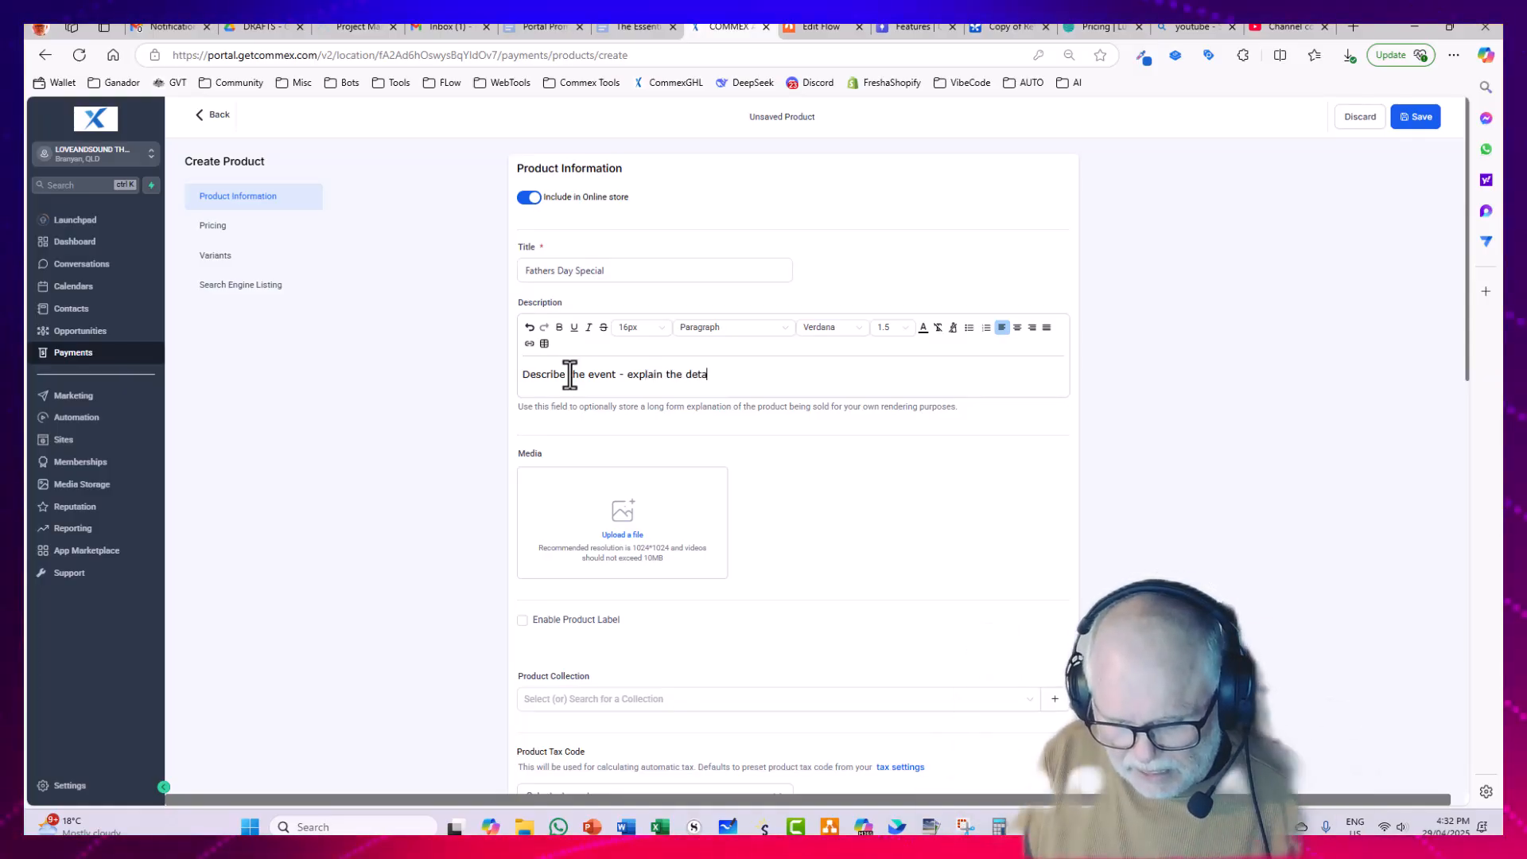
text(ils here.)
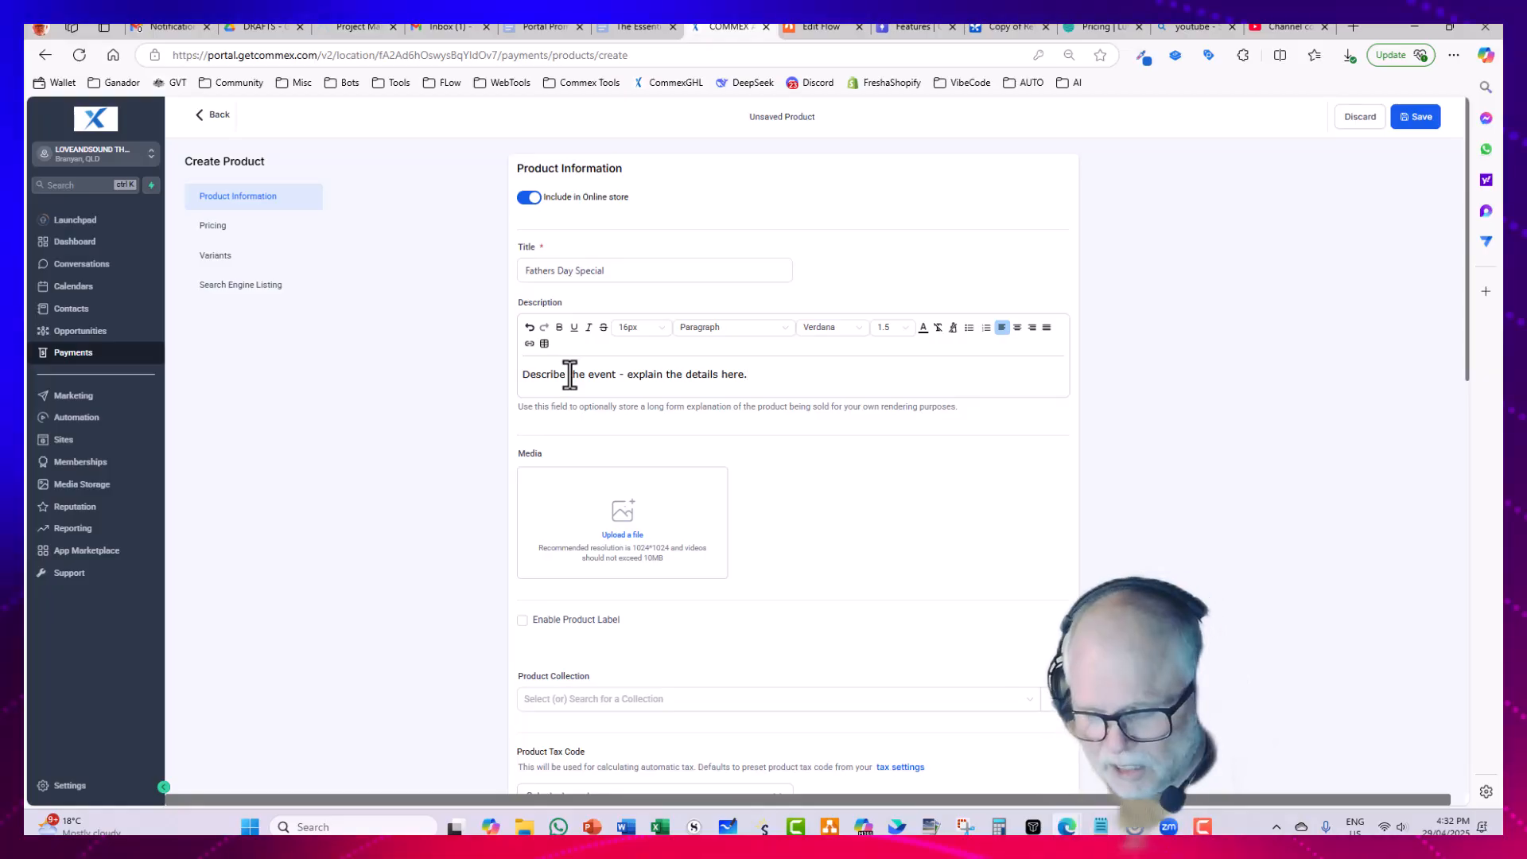
click(525, 271)
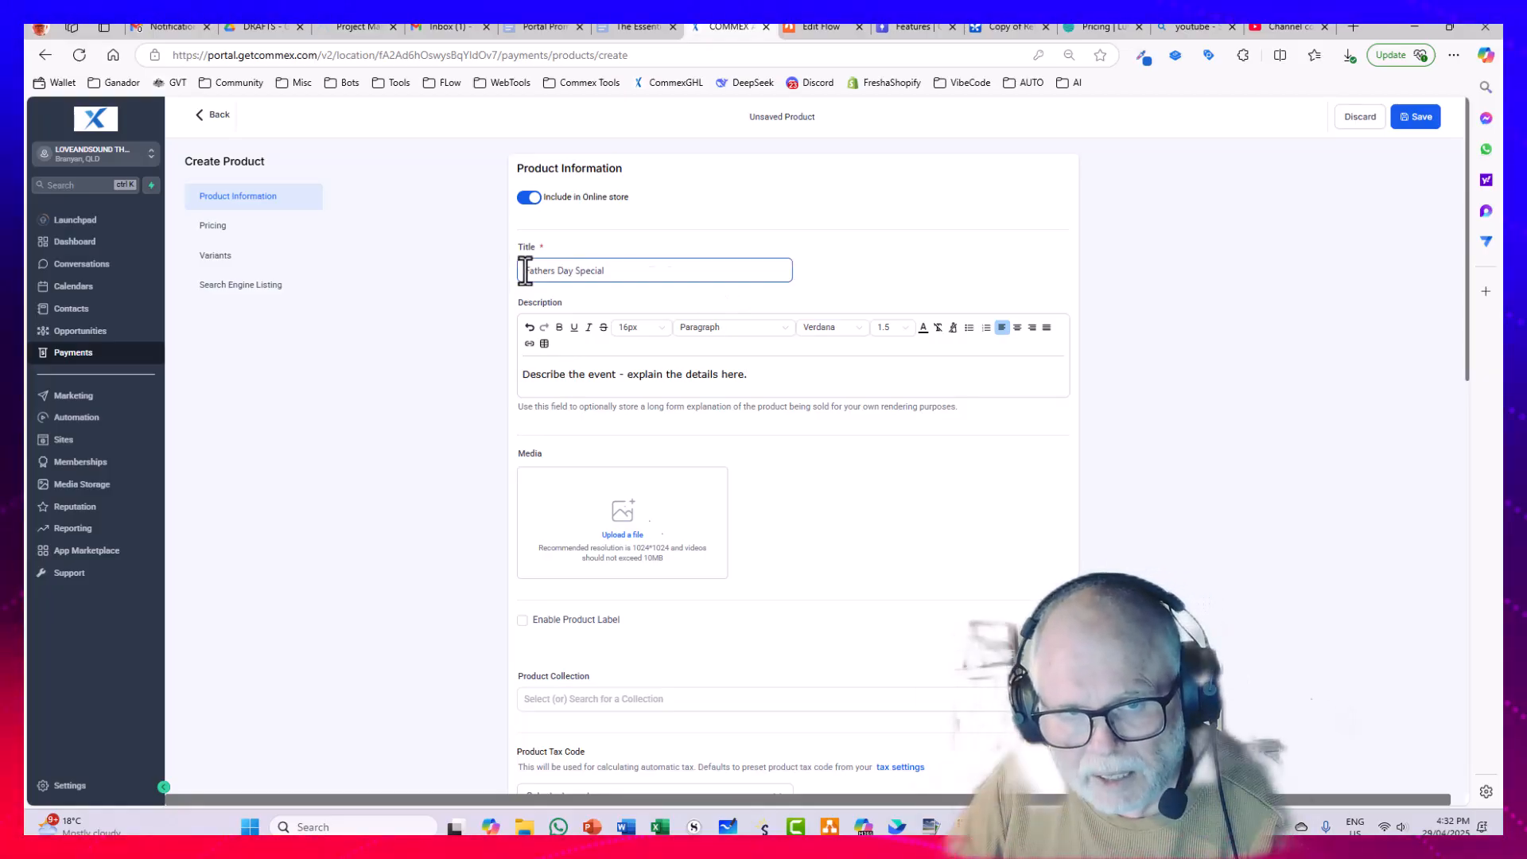
key(ctrl+v)
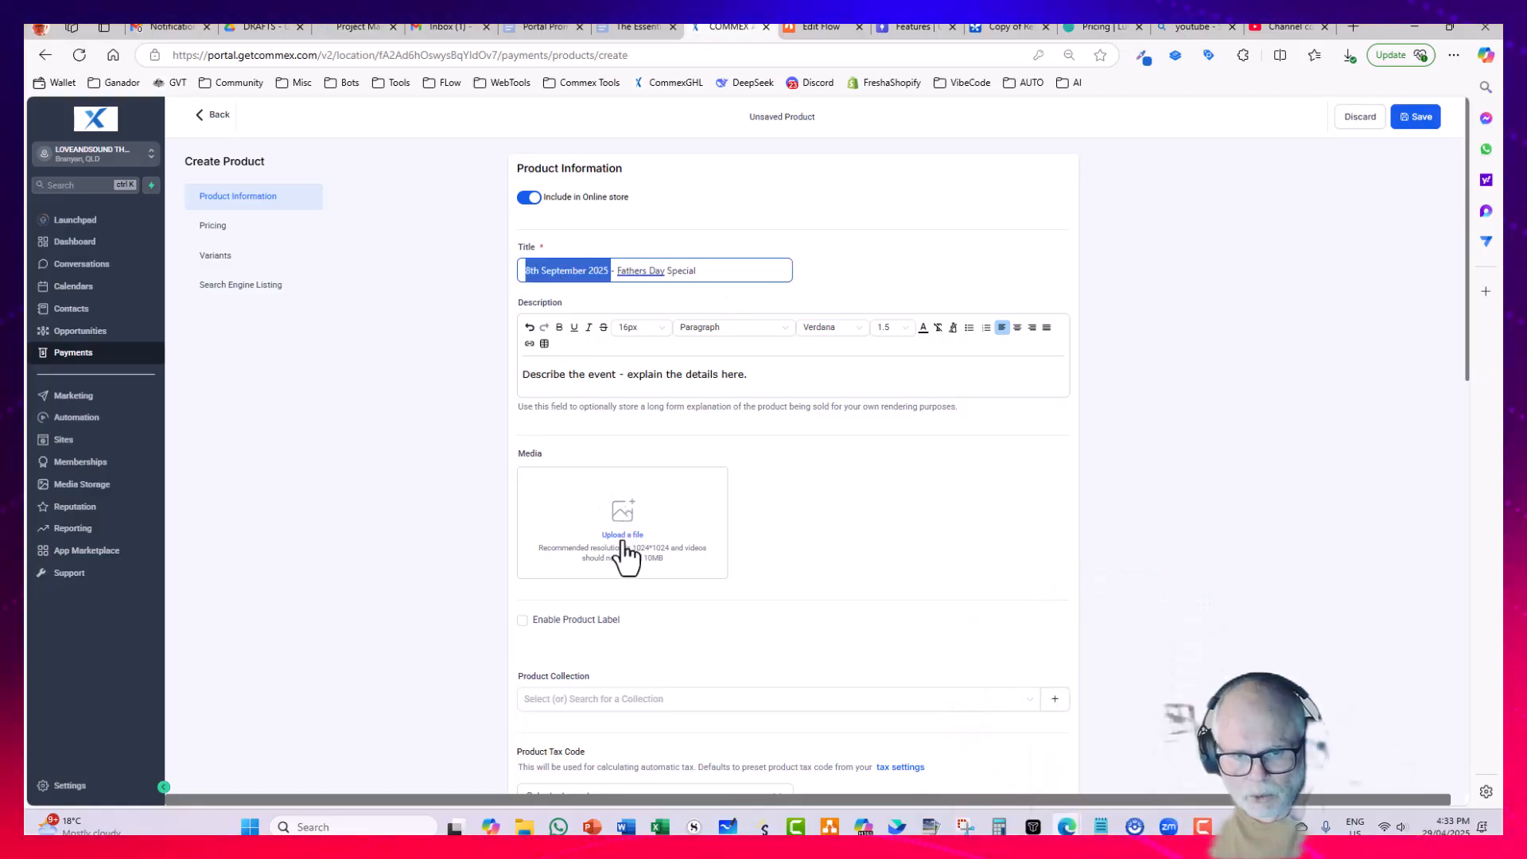
Step: Add the image Breathwork (3).png from media storage as the product's media
click(622, 541)
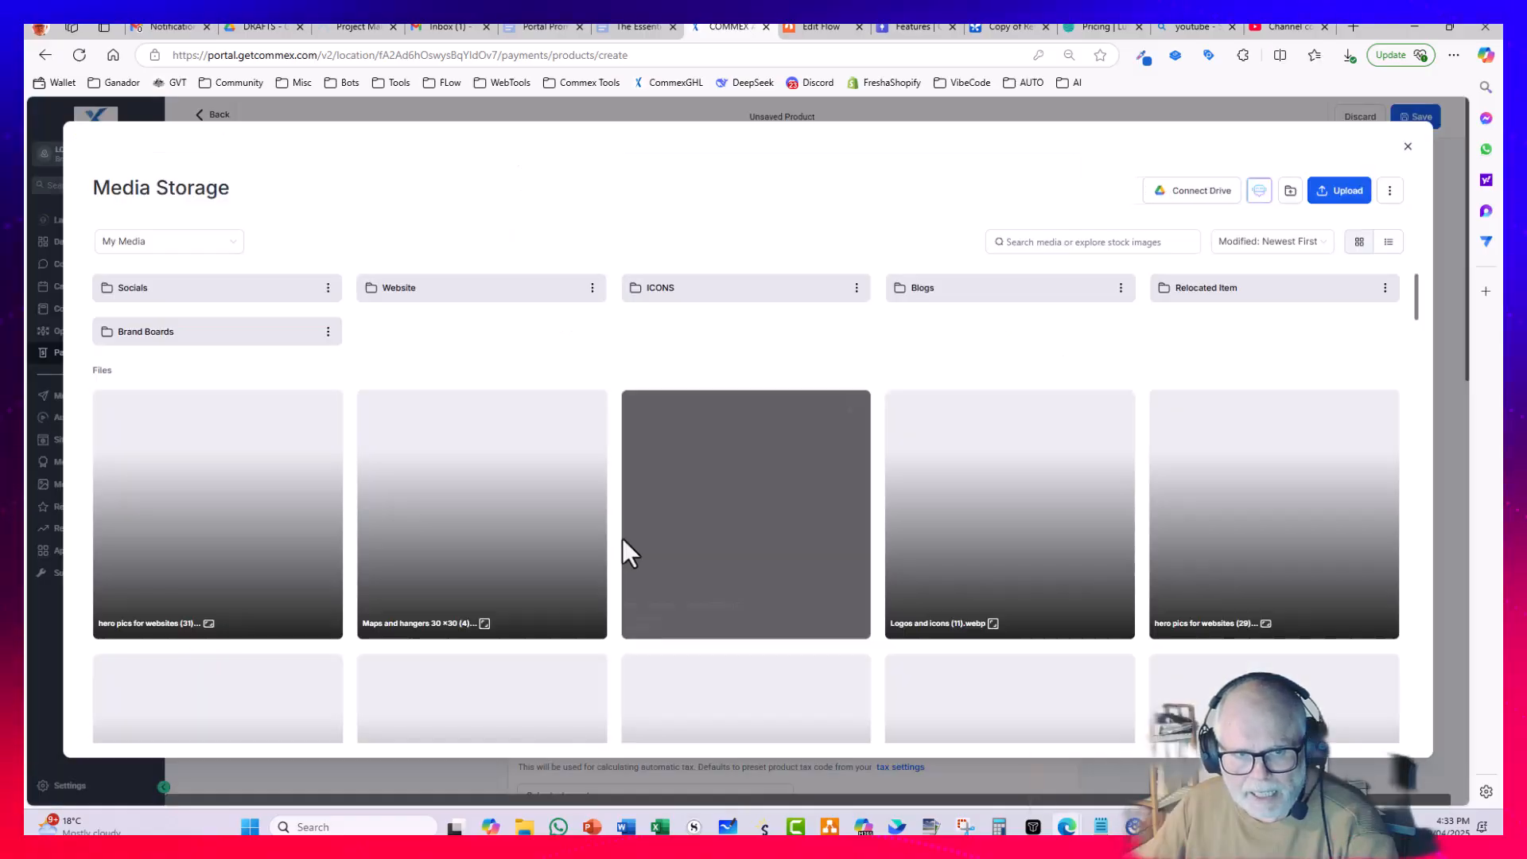
scroll(486, 477, down, 4)
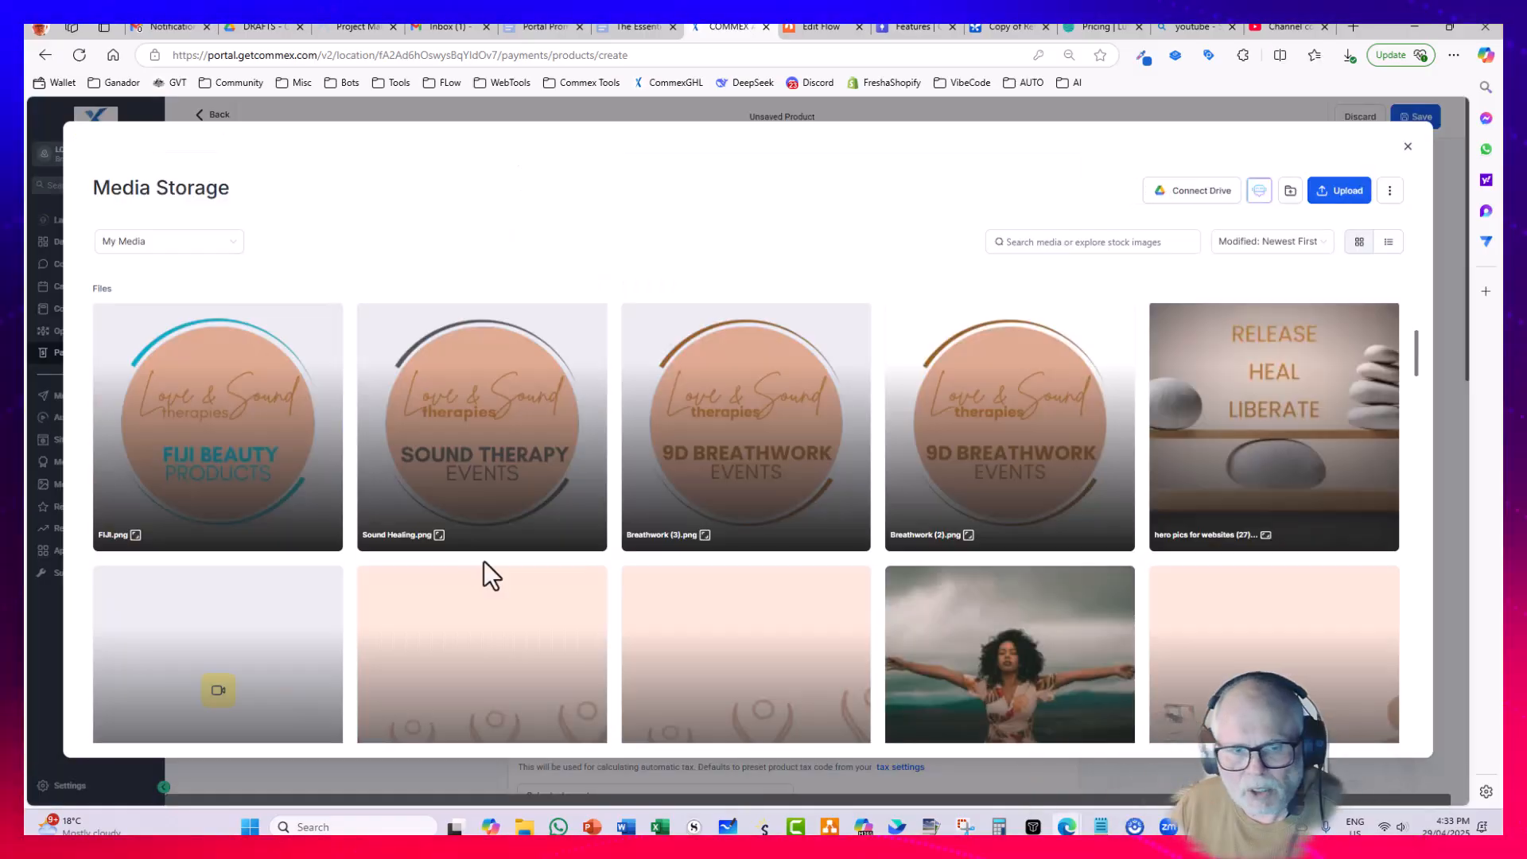
click(758, 453)
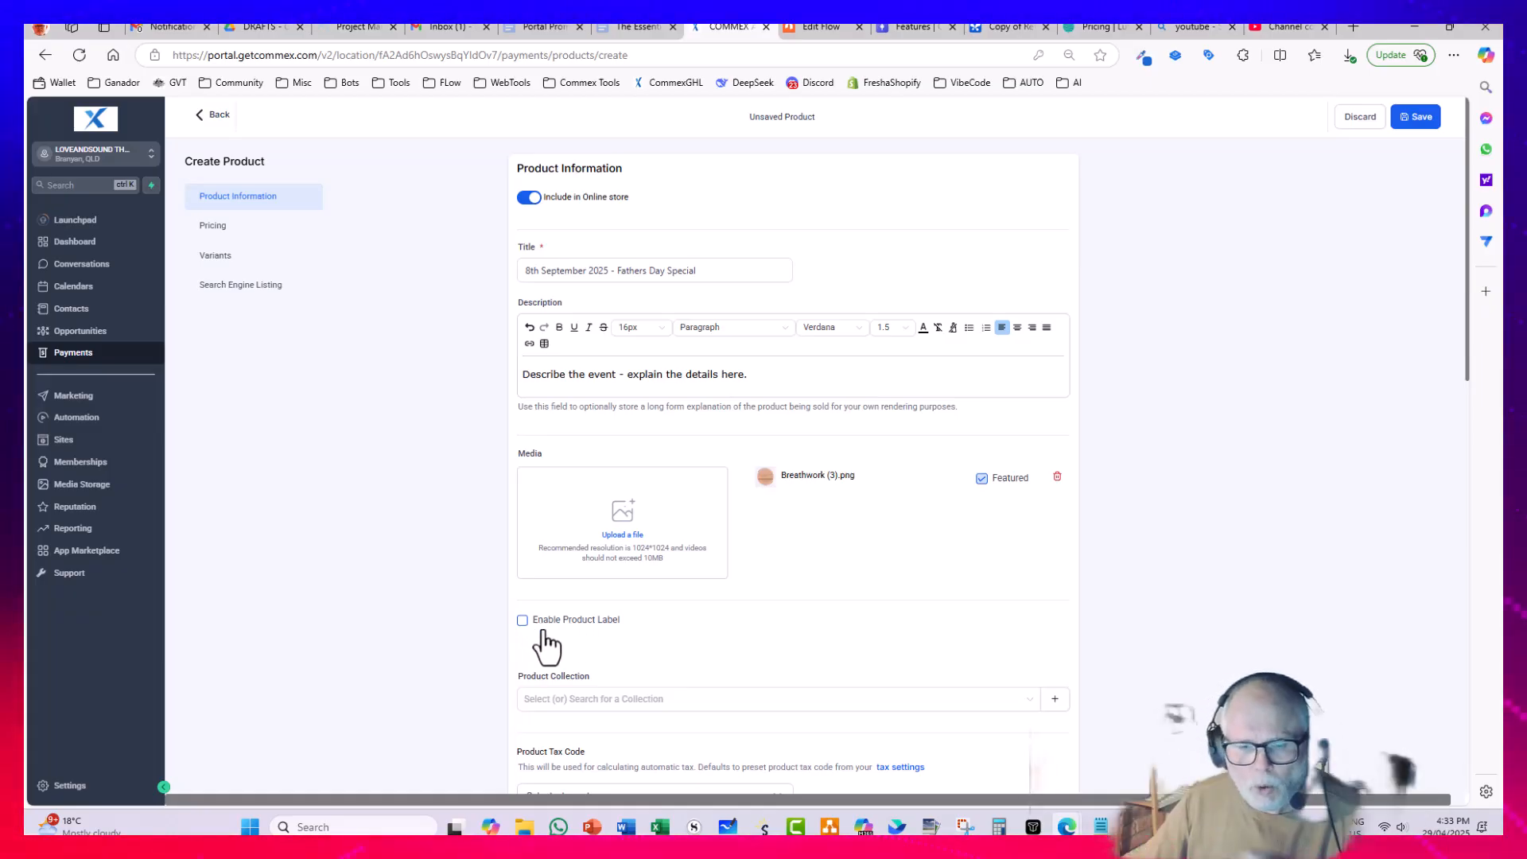
Step: Assign the product to the EVENTS product collection
scroll(577, 620, down, 4)
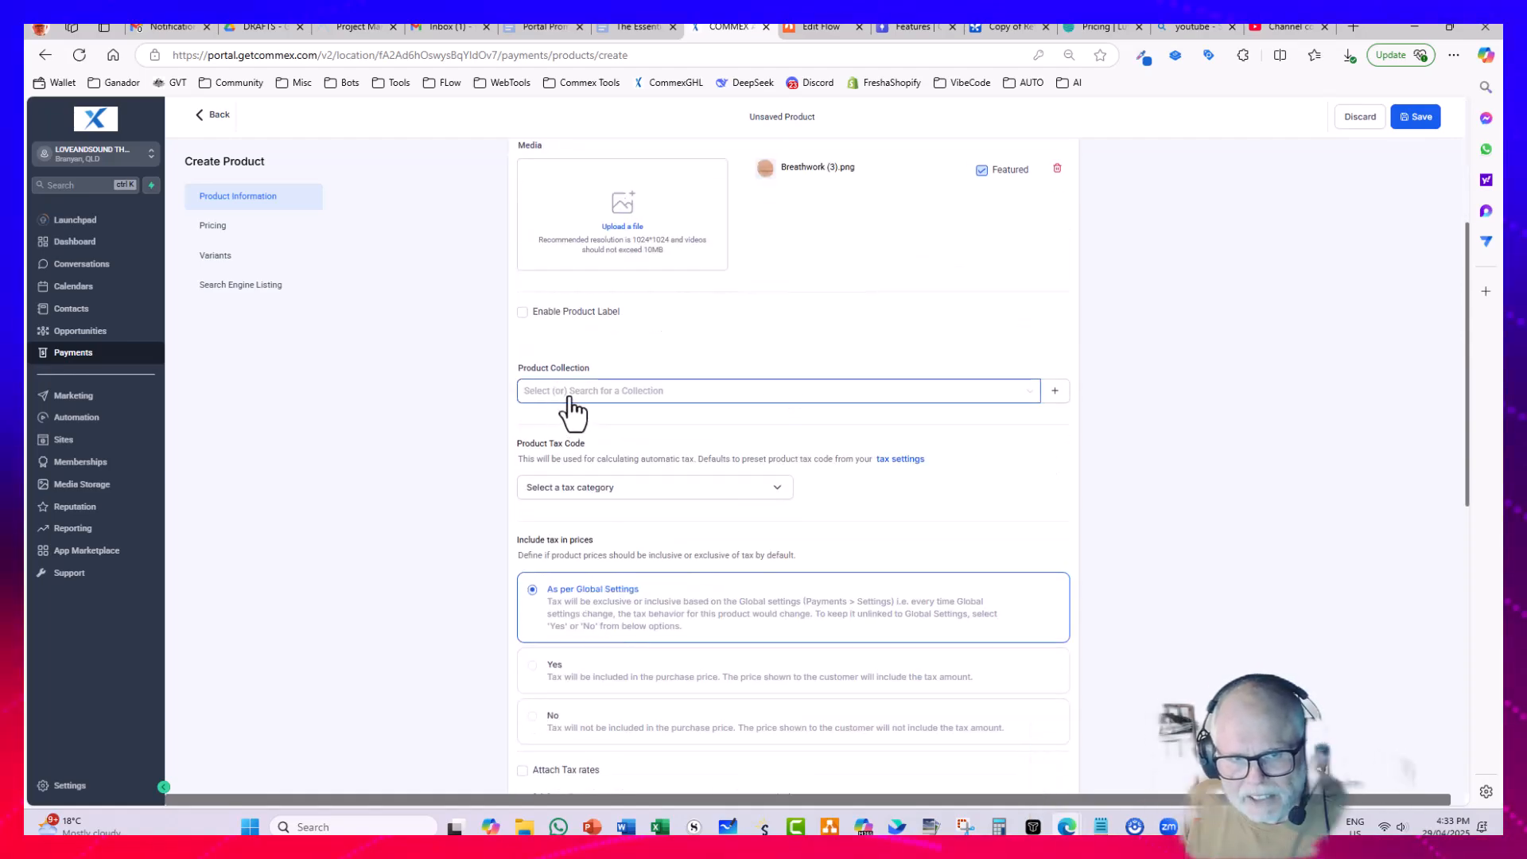
click(571, 392)
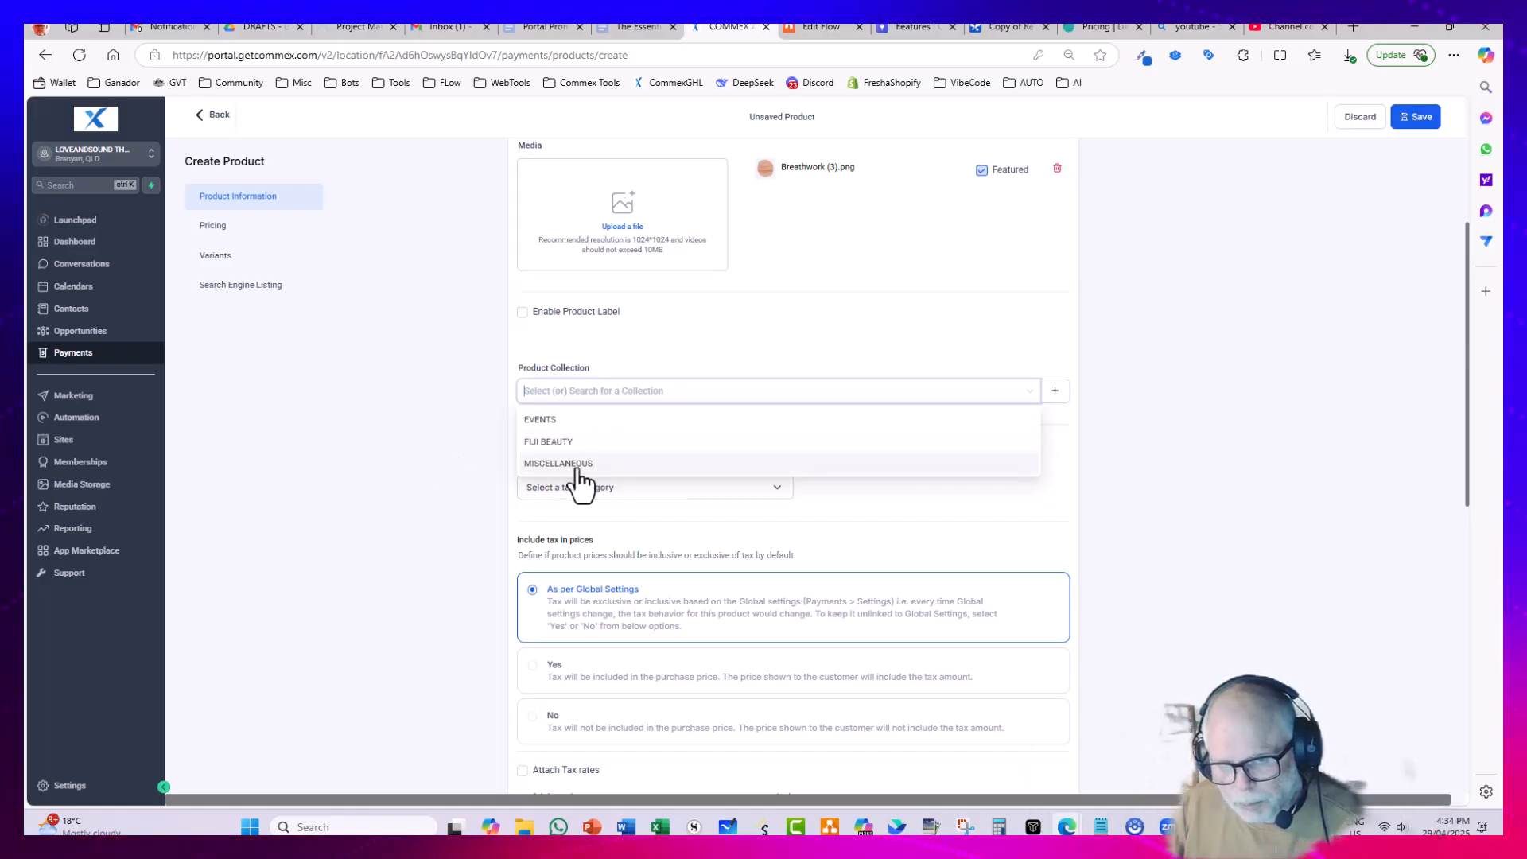
click(556, 423)
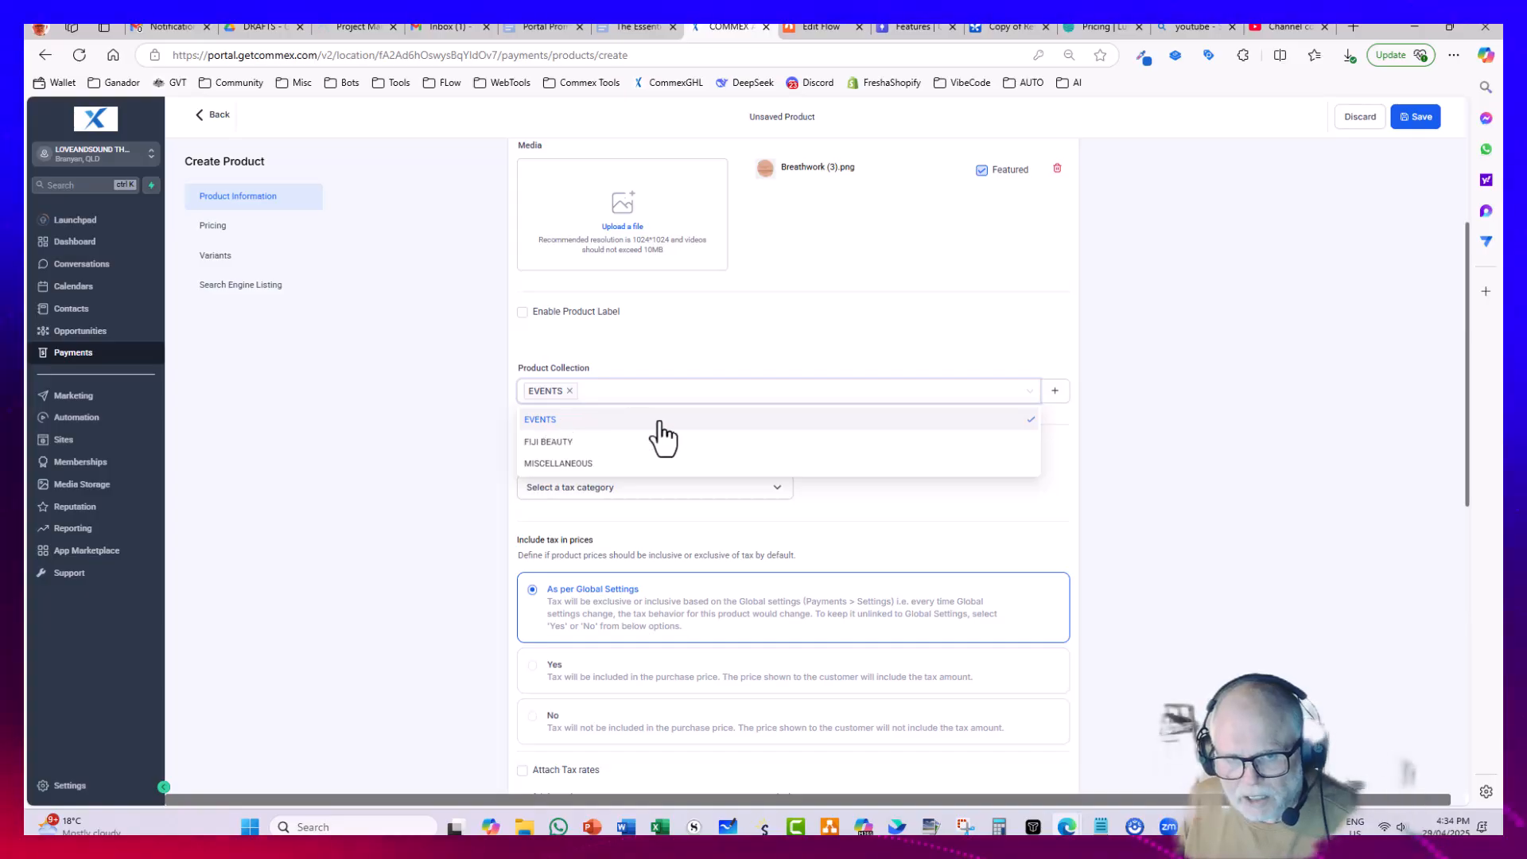
click(460, 409)
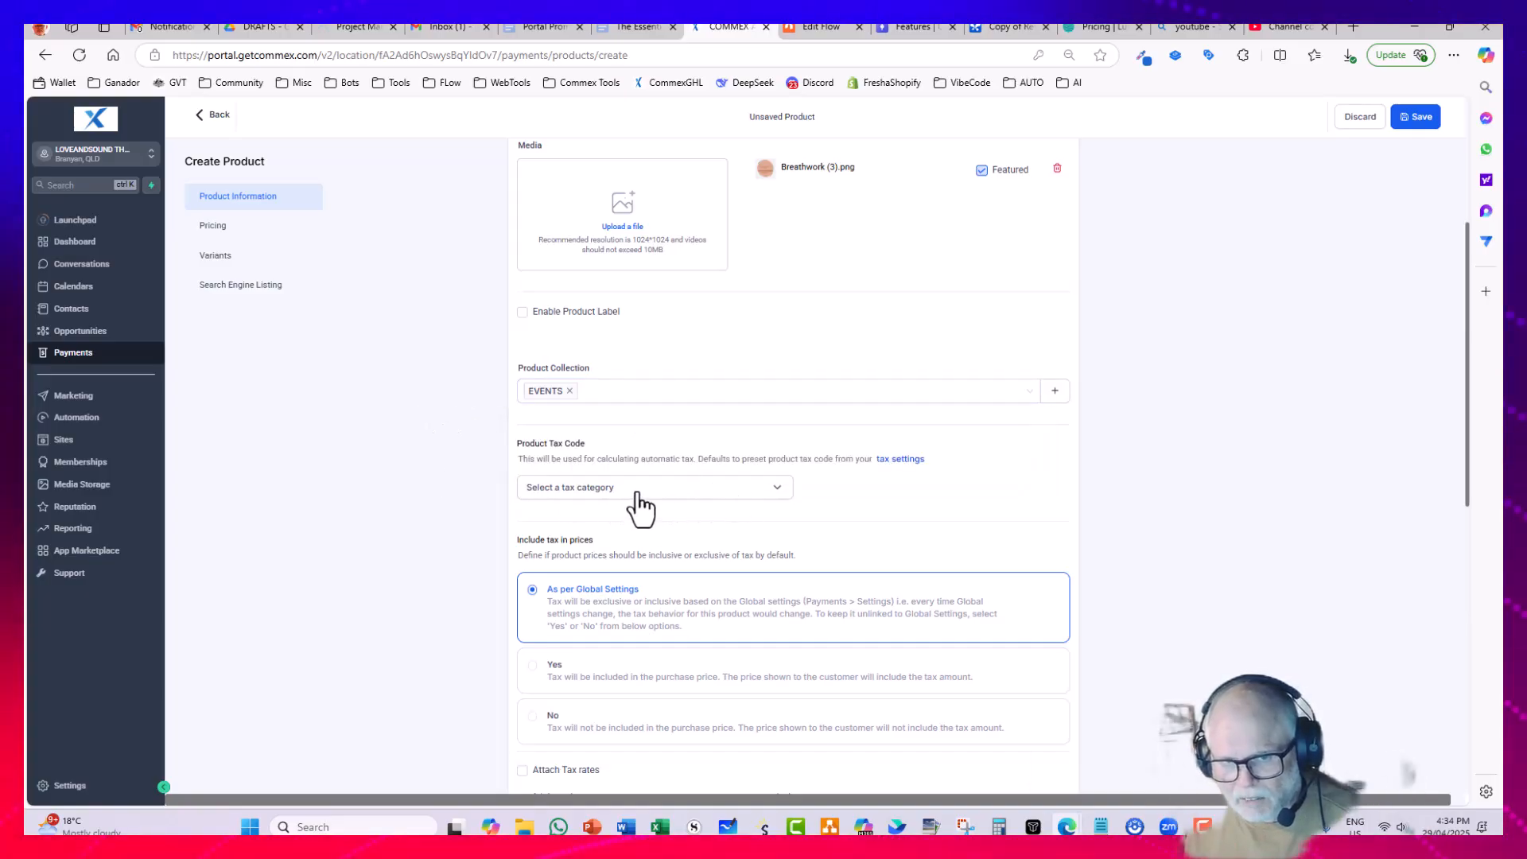
Step: Keep the price type as Onetime, with an amount of AU$ 100 and a compare-at price of AU$ 150
scroll(866, 499, down, 5)
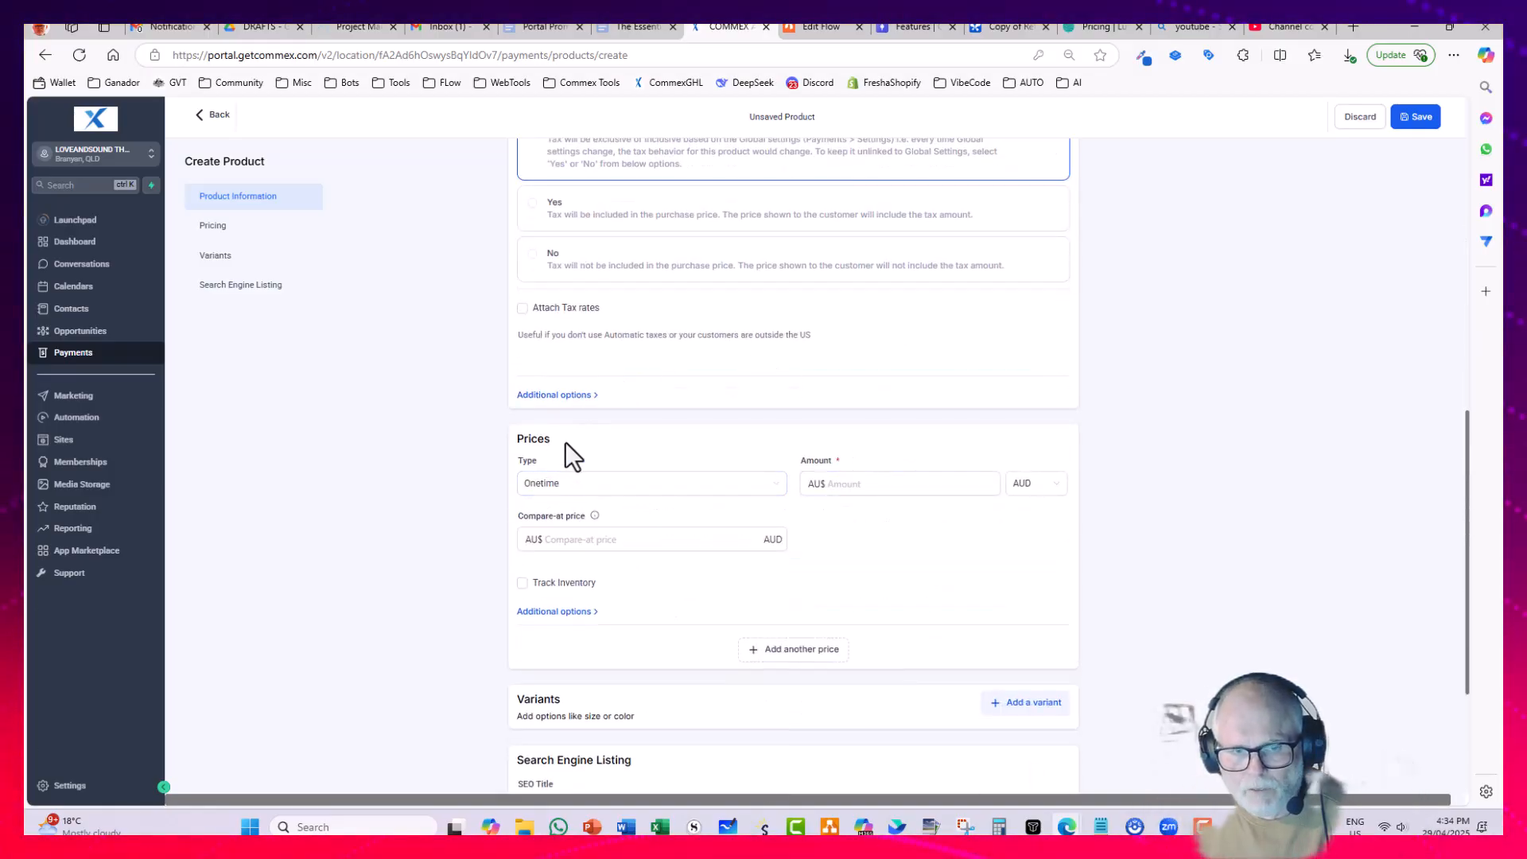
click(605, 487)
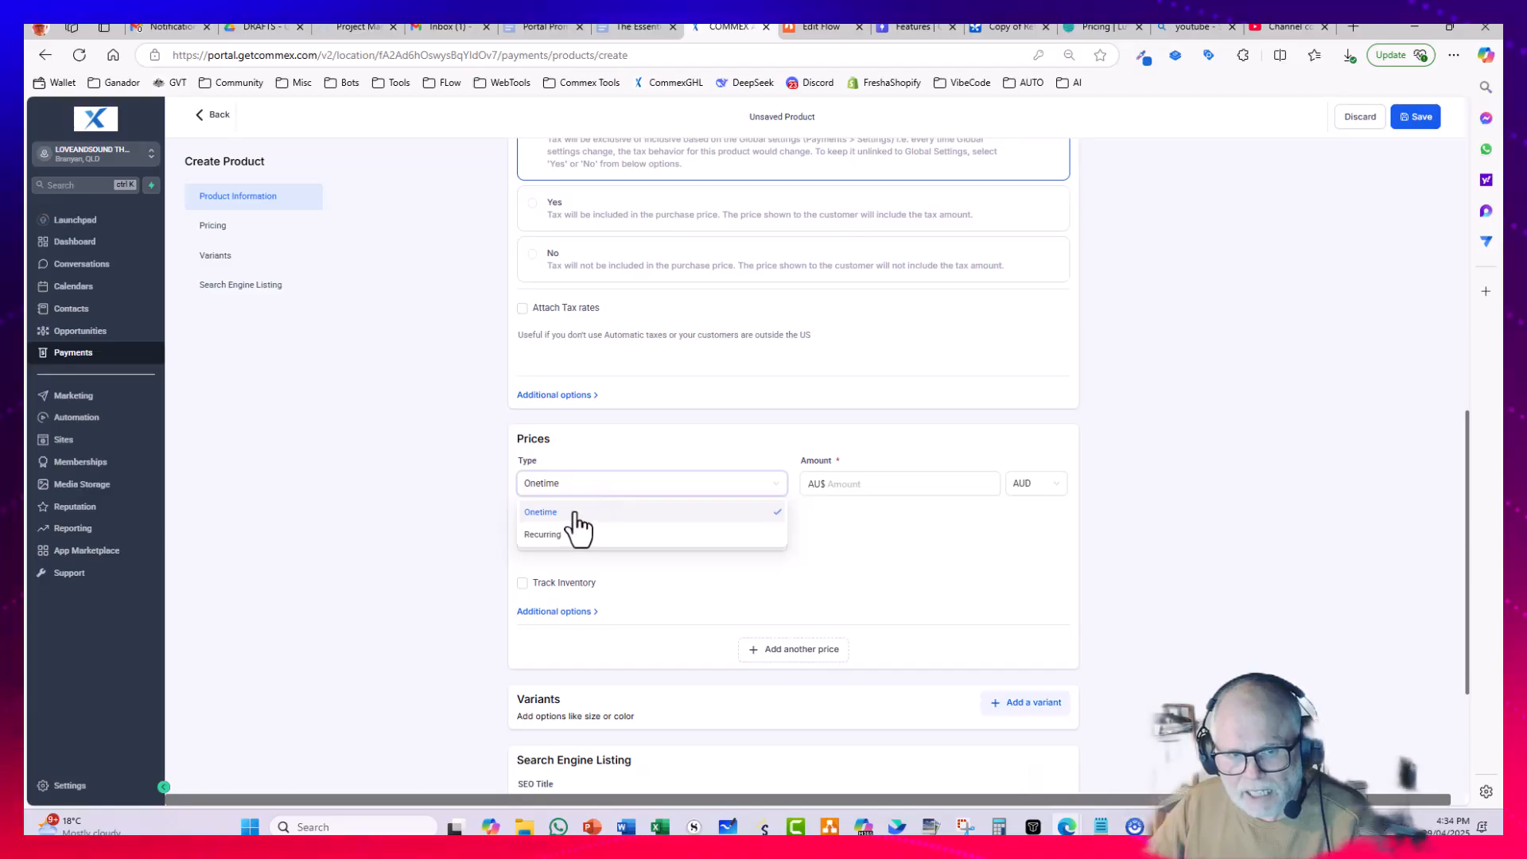
click(610, 493)
click(867, 484)
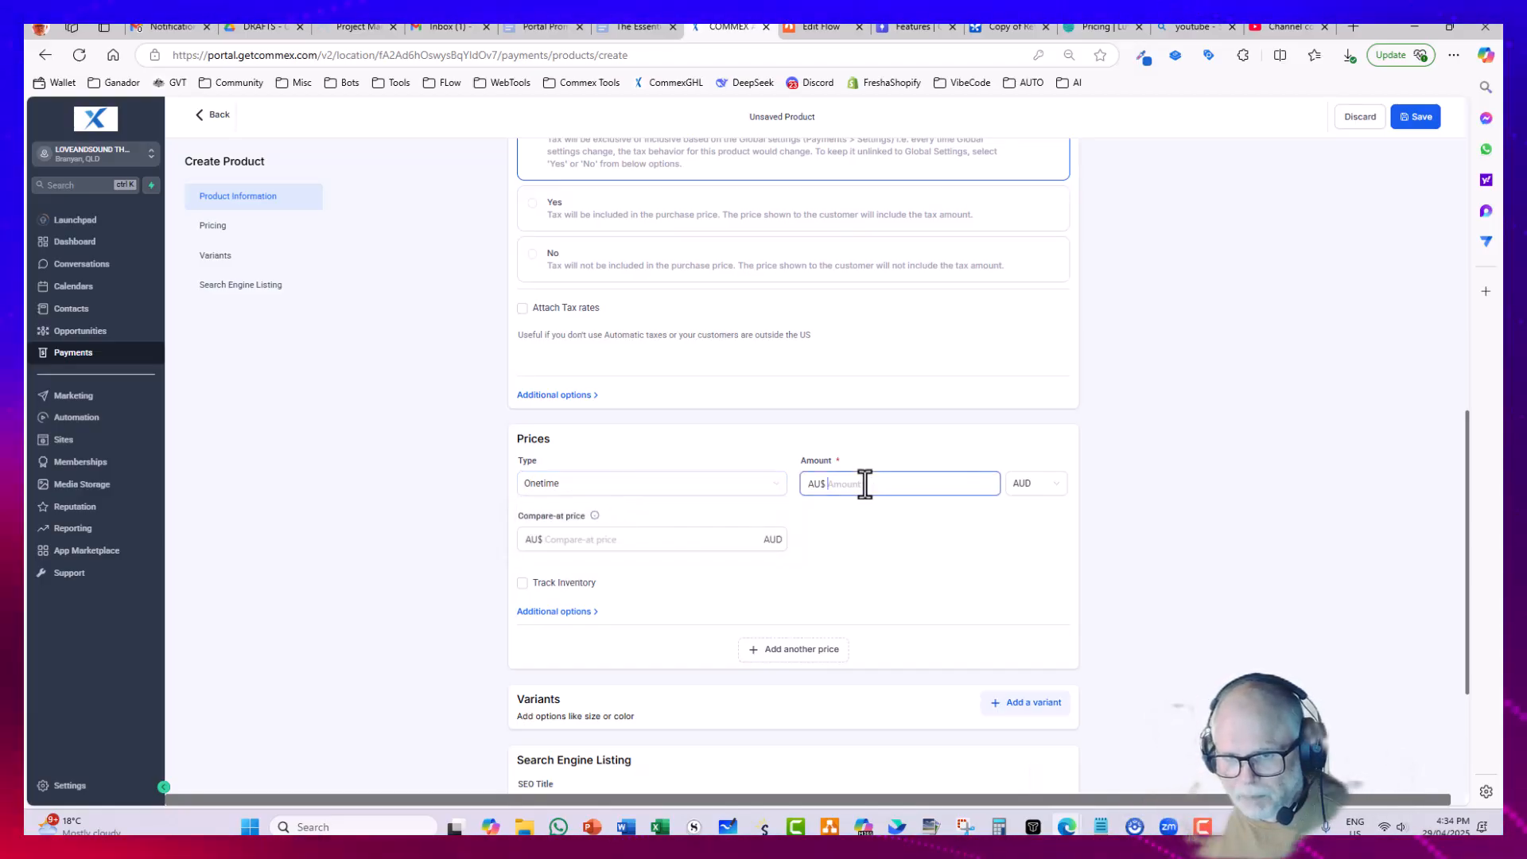
text(100)
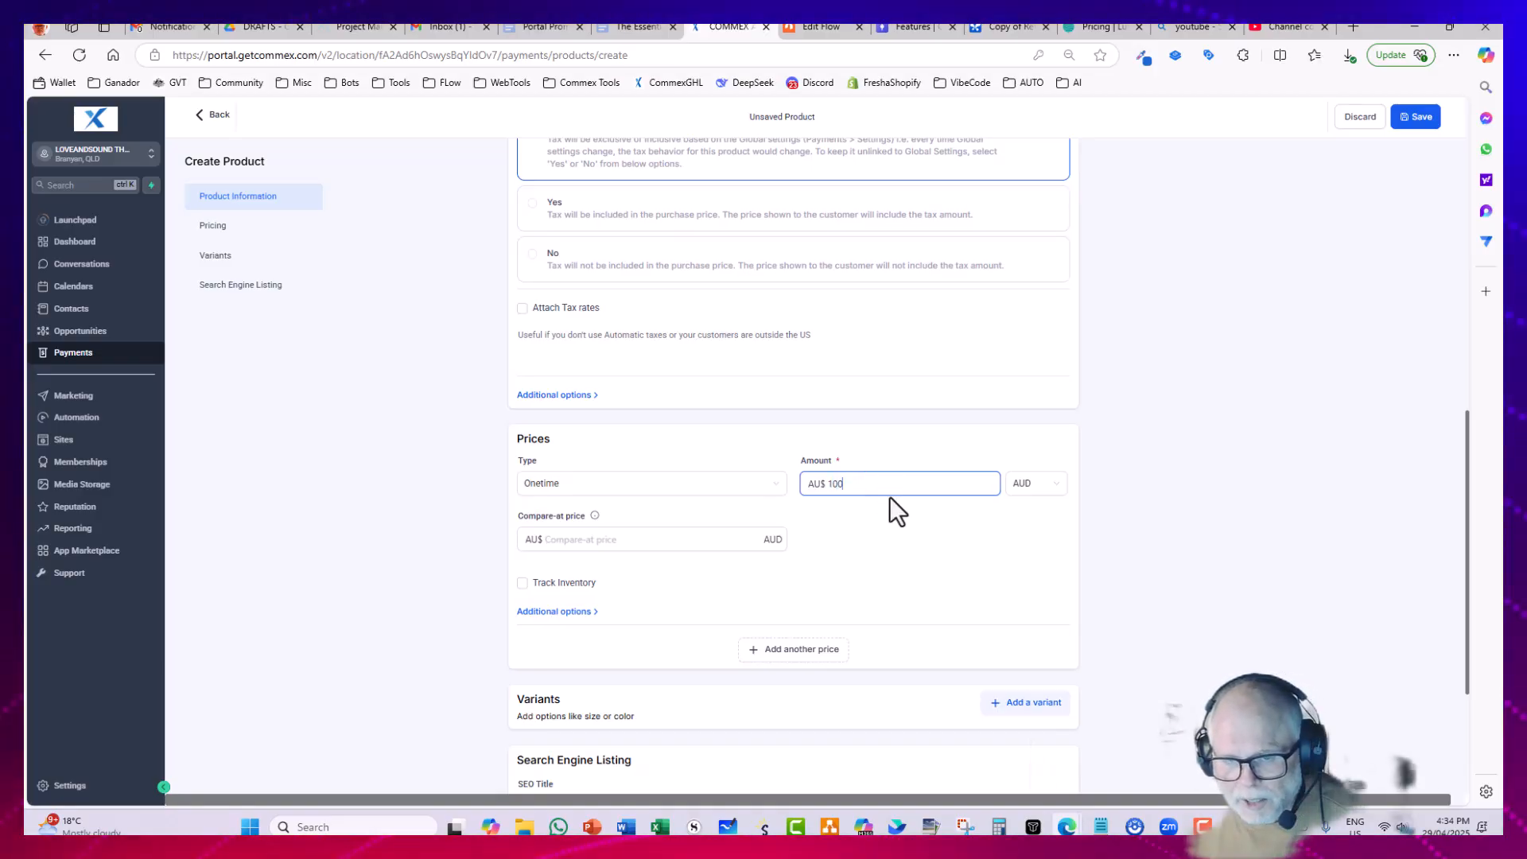
click(598, 540)
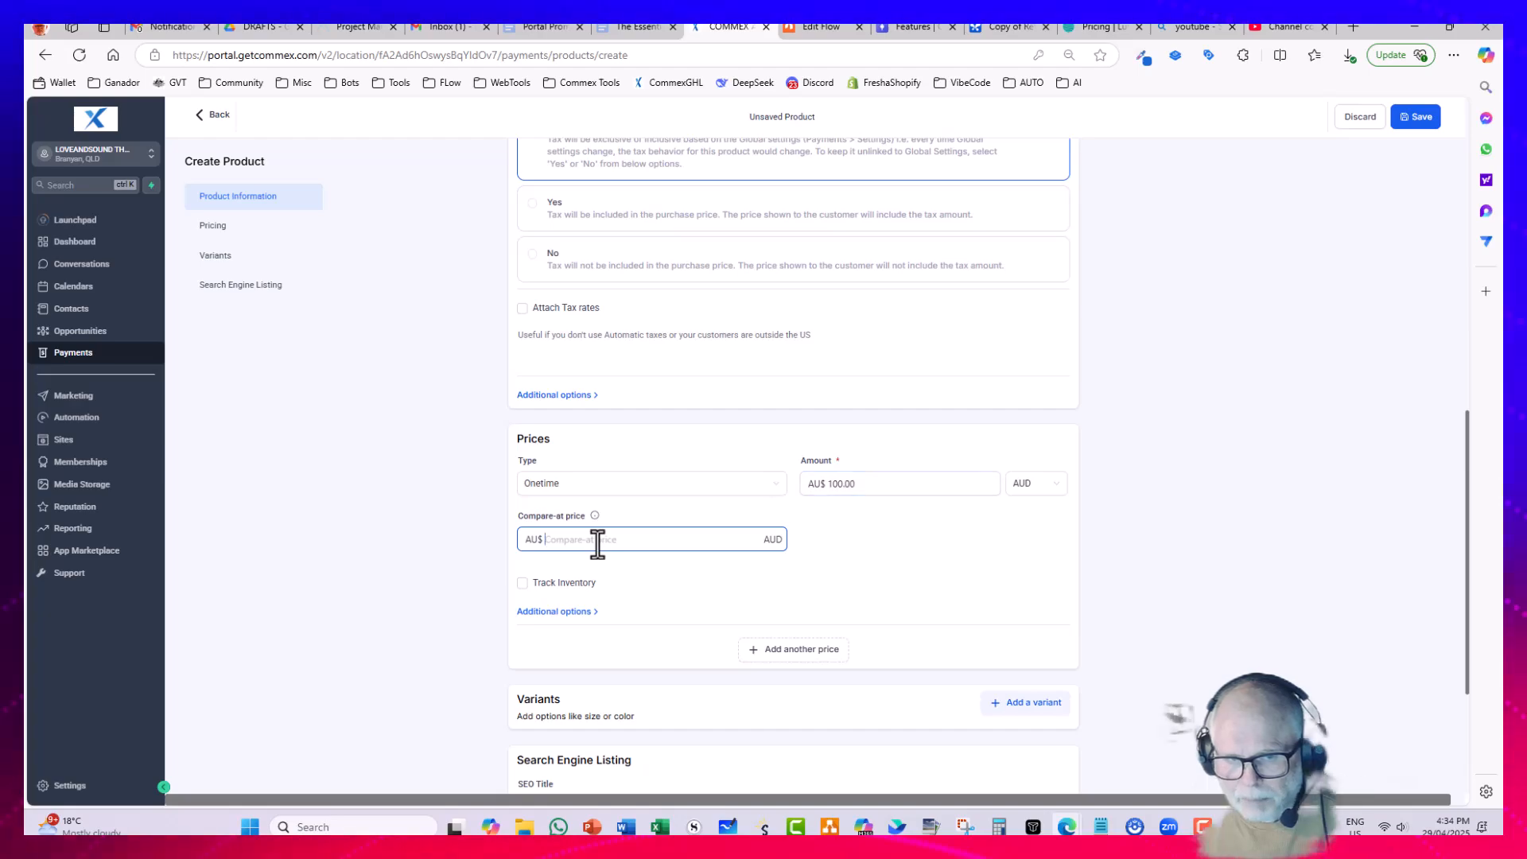
text(150)
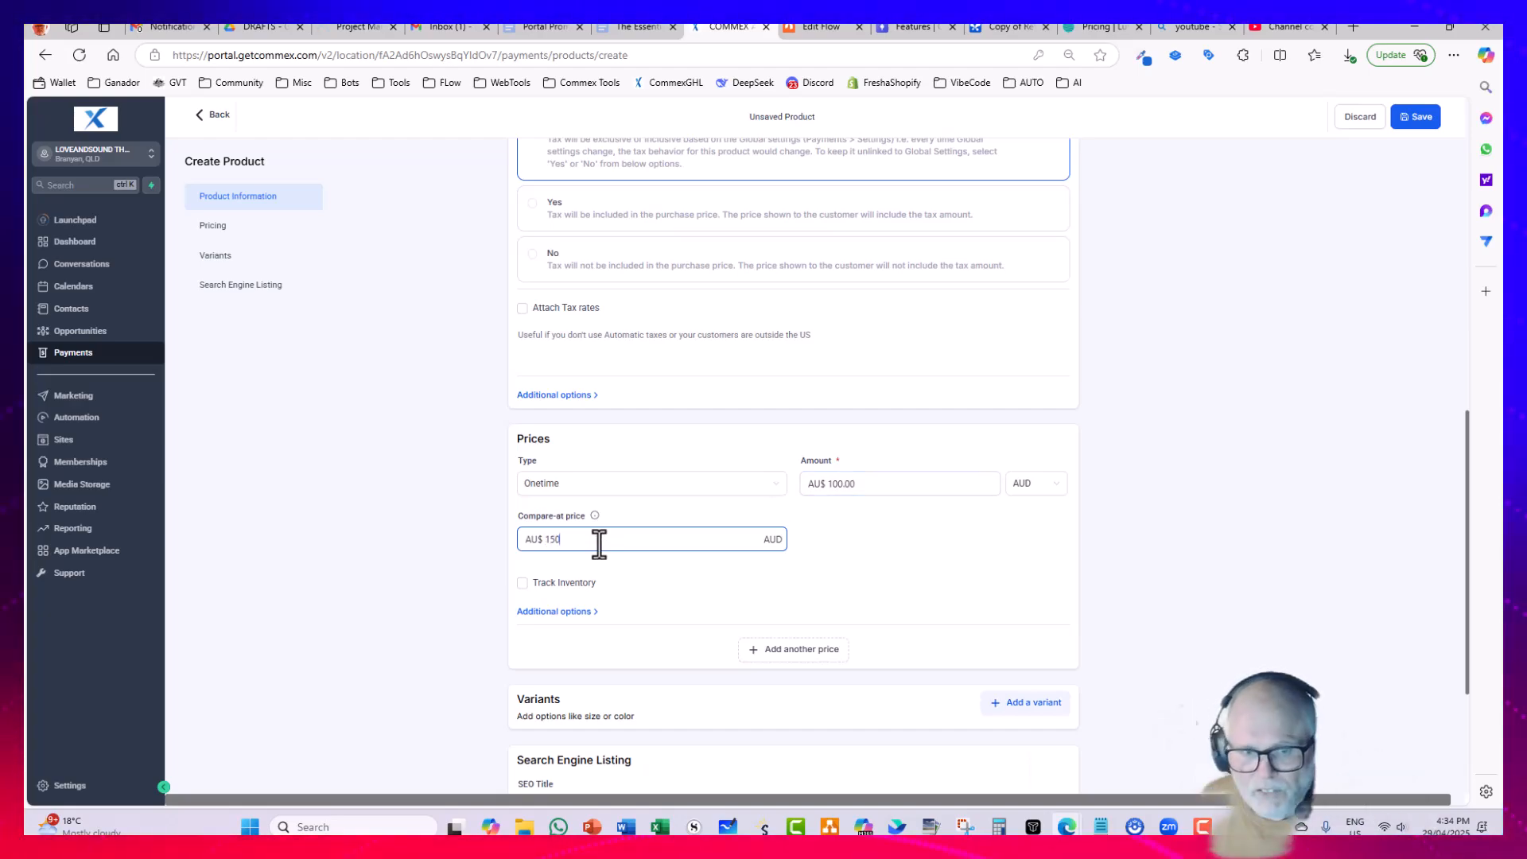
Step: Turn on inventory tracking for the price and set the available quantity to 48
click(451, 589)
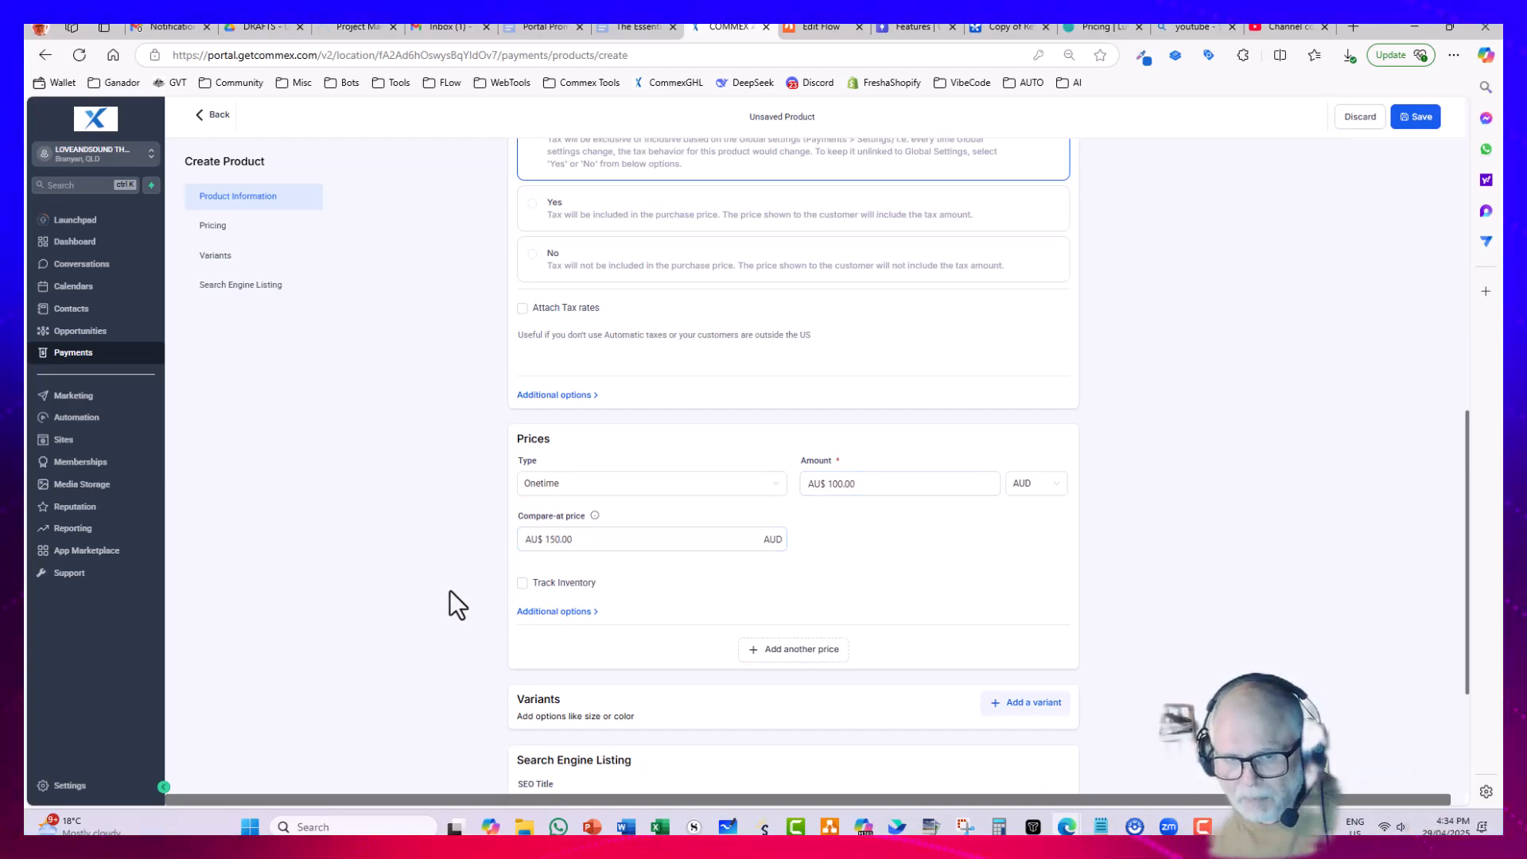
click(523, 585)
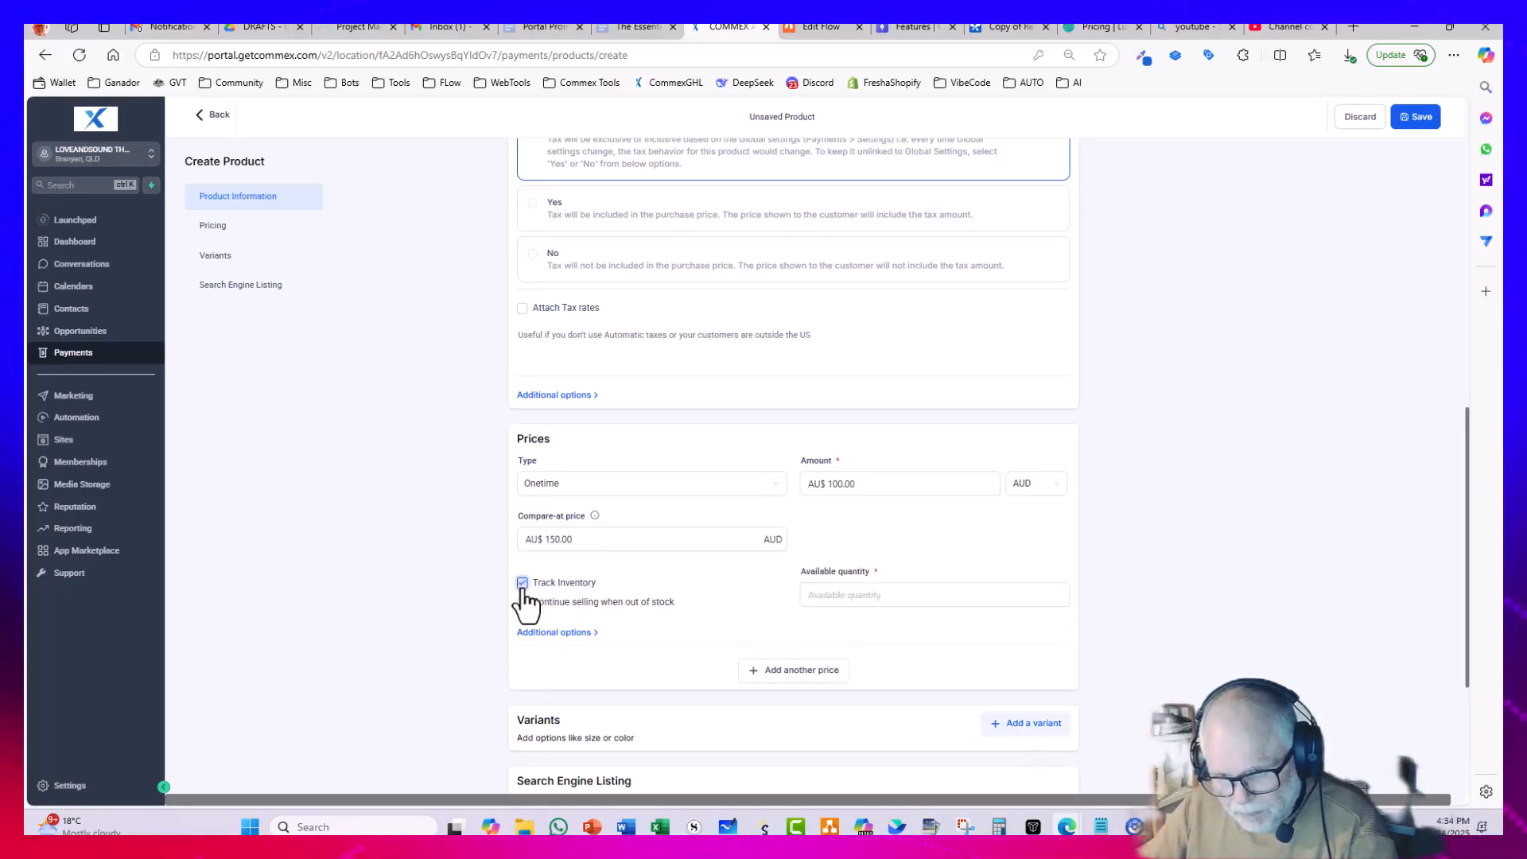
click(831, 598)
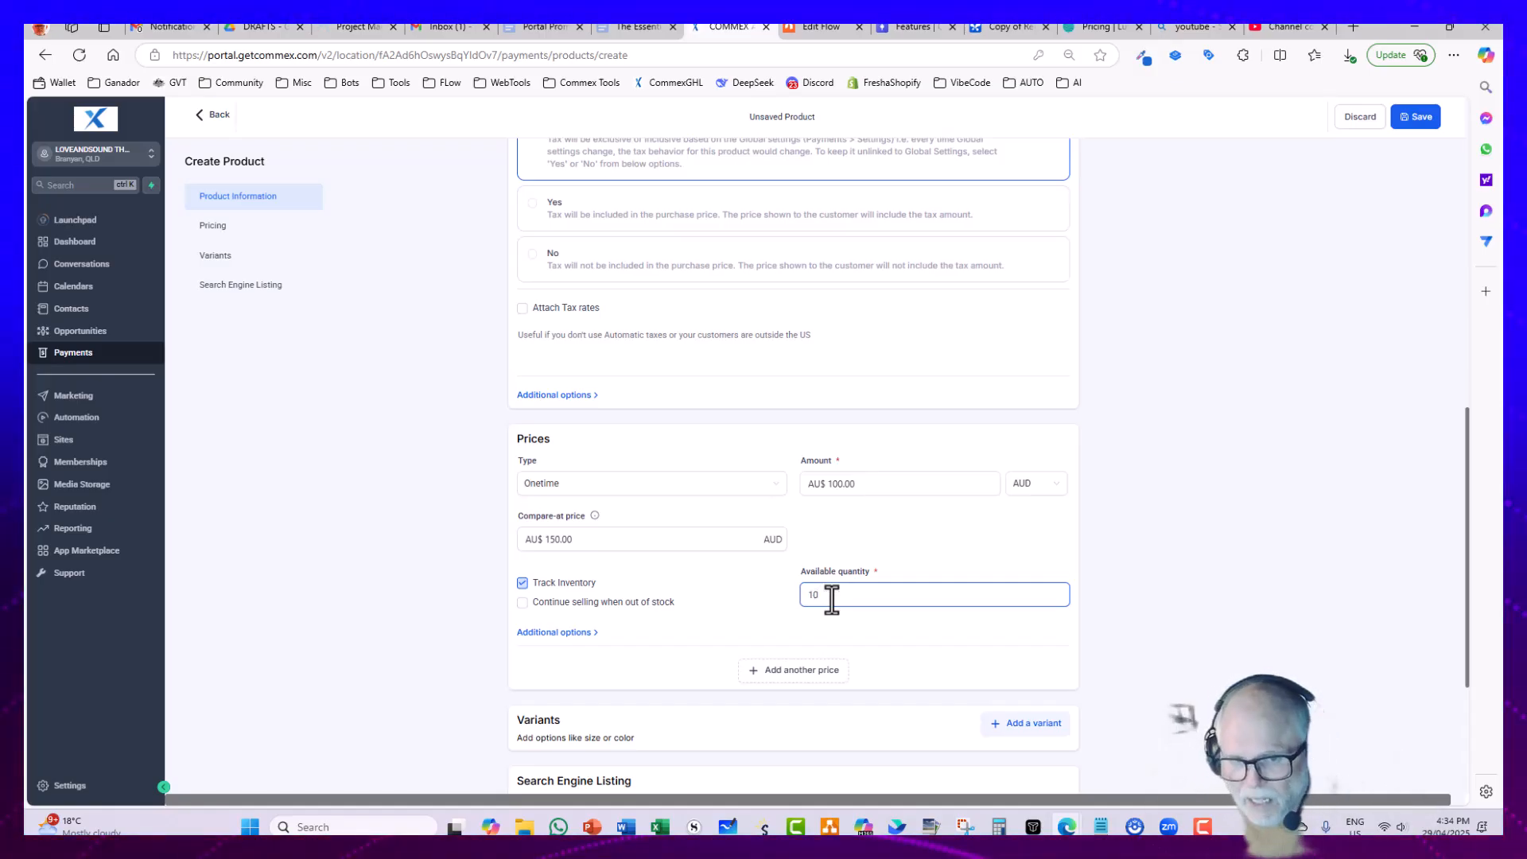
drag(830, 598, 807, 598)
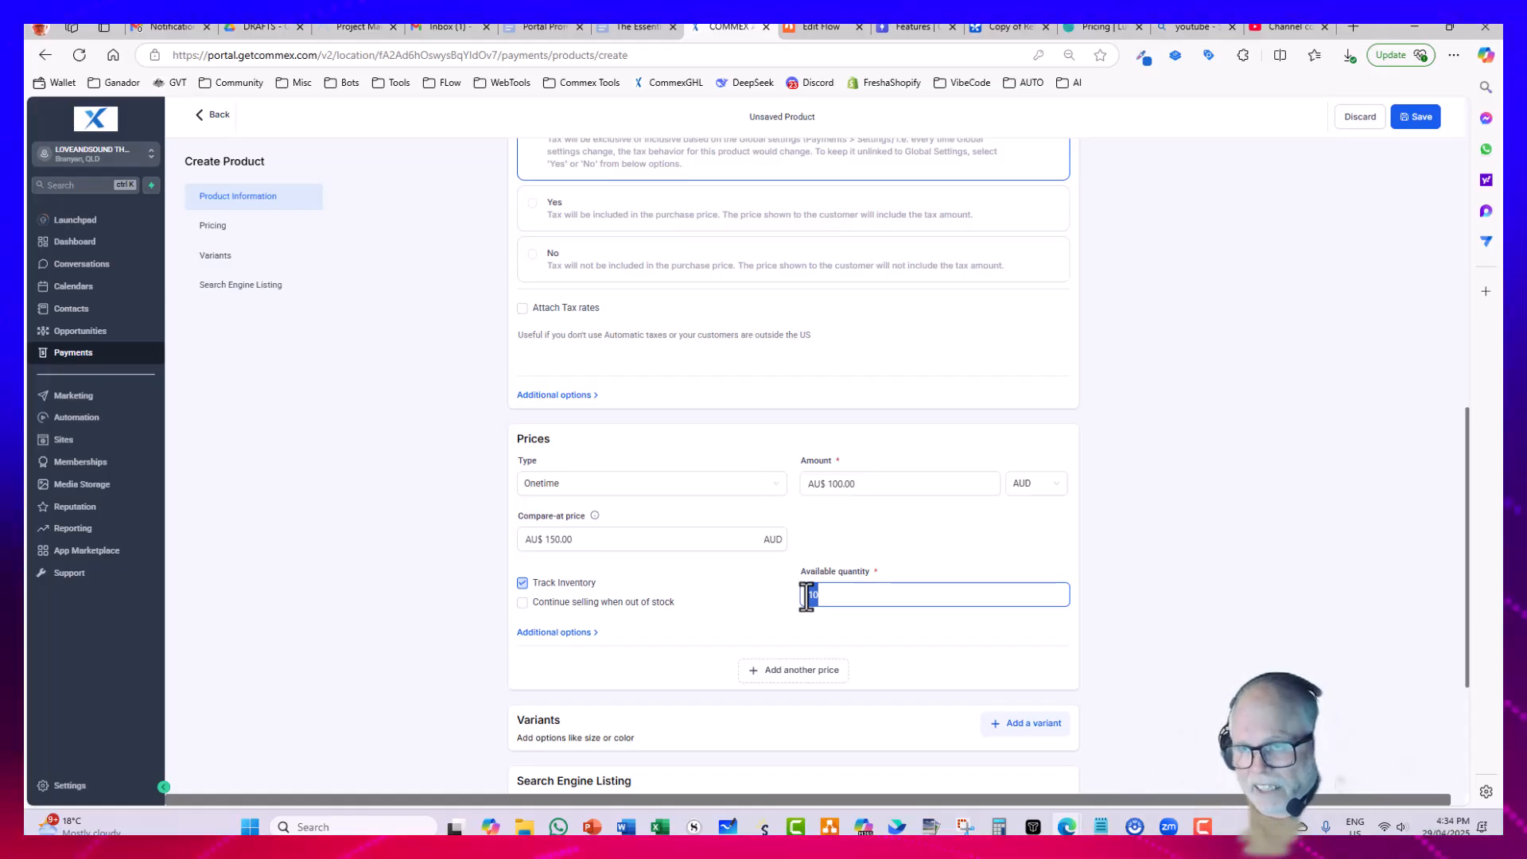
text(48)
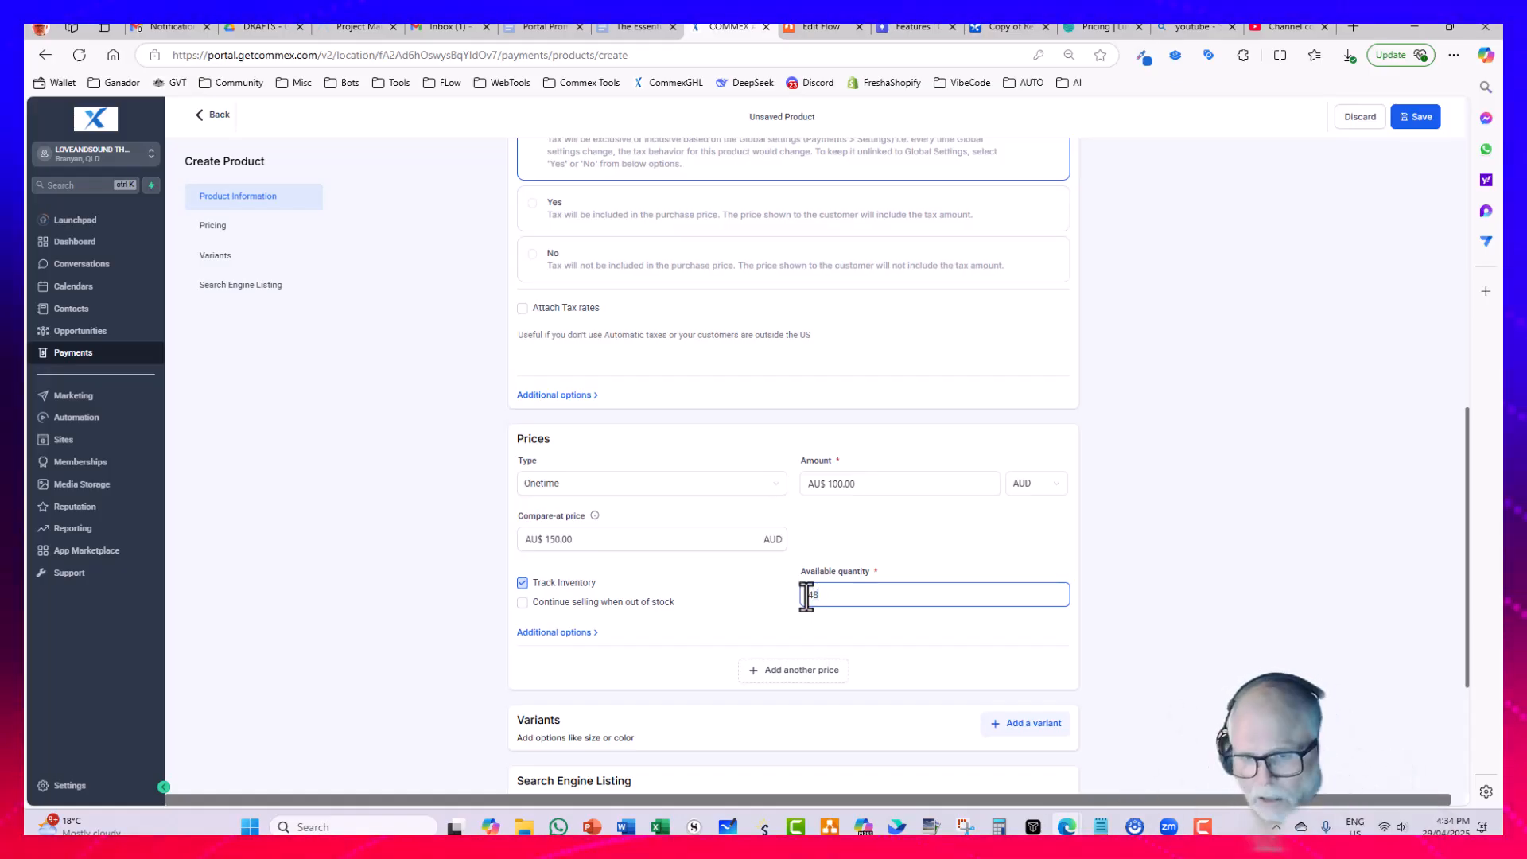
click(721, 587)
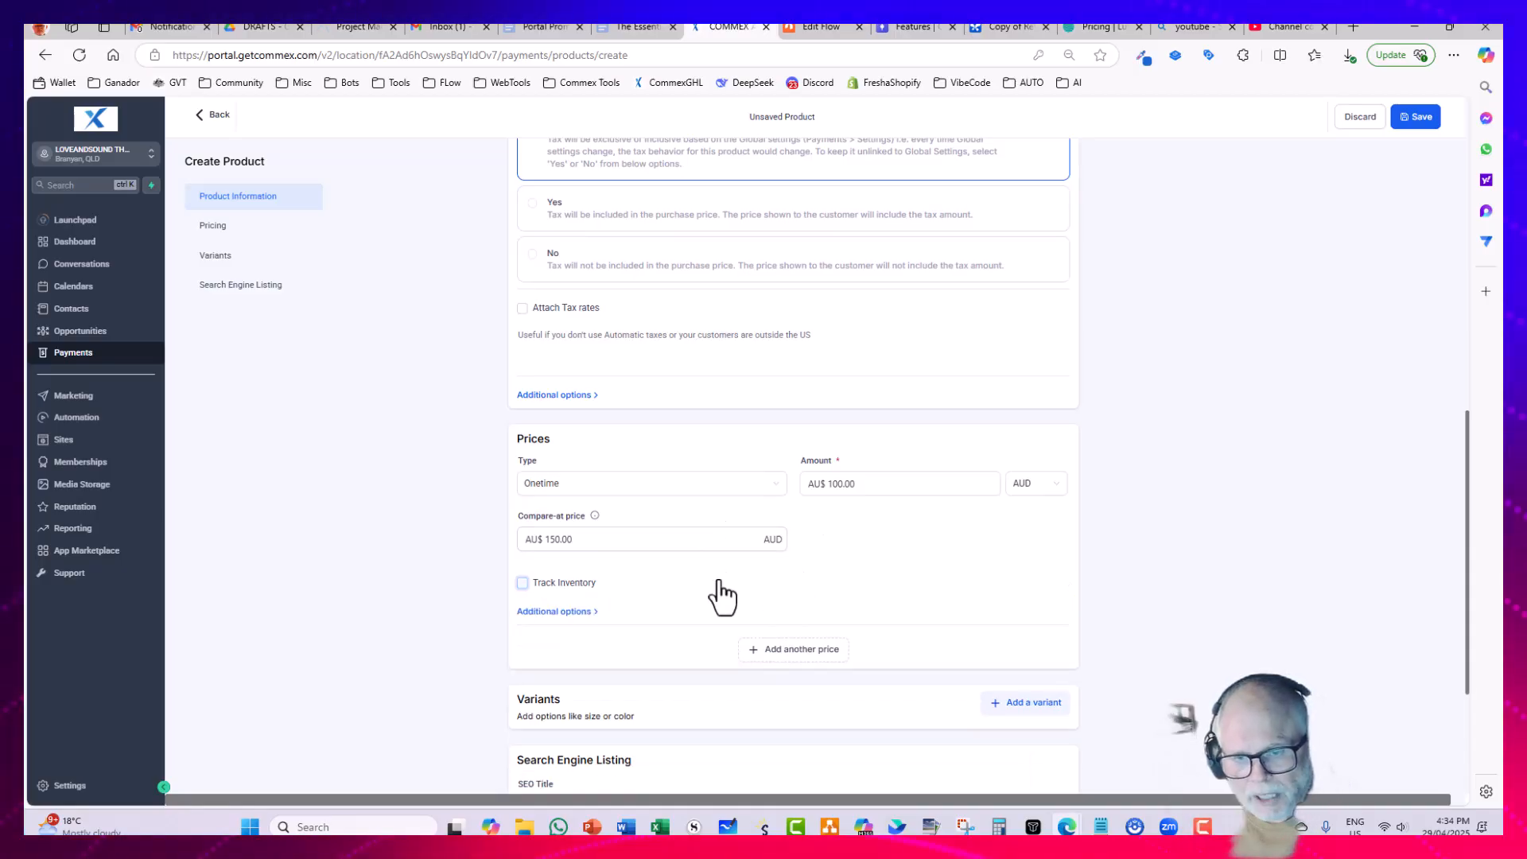
click(523, 585)
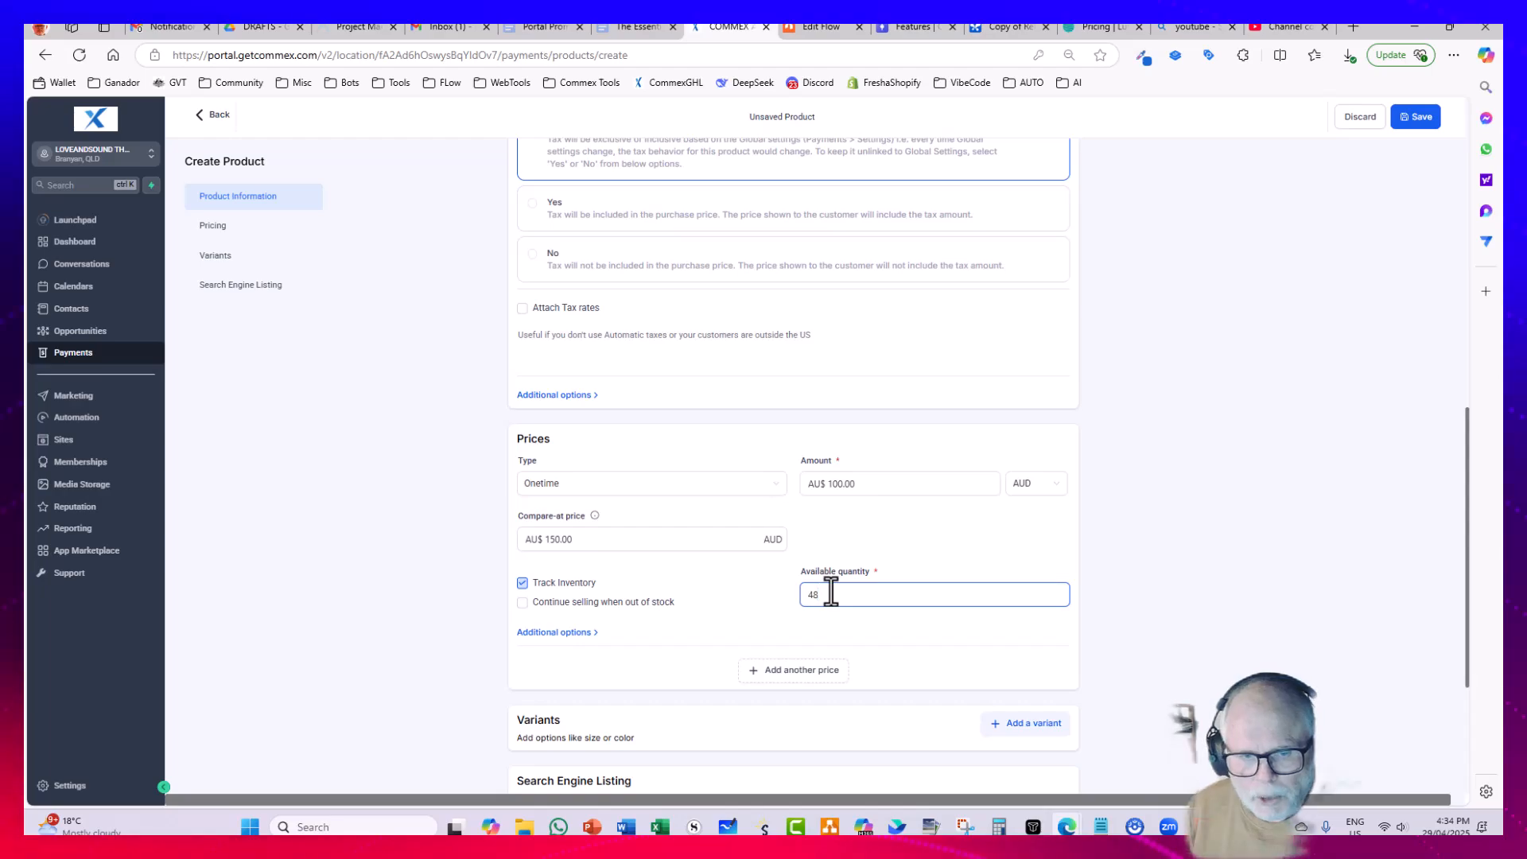
Step: Add a second Onetime price named Couples Price at AU$ 180, compare-at AU$ 200, with inventory tracked at a quantity of 24
scroll(832, 589, down, 3)
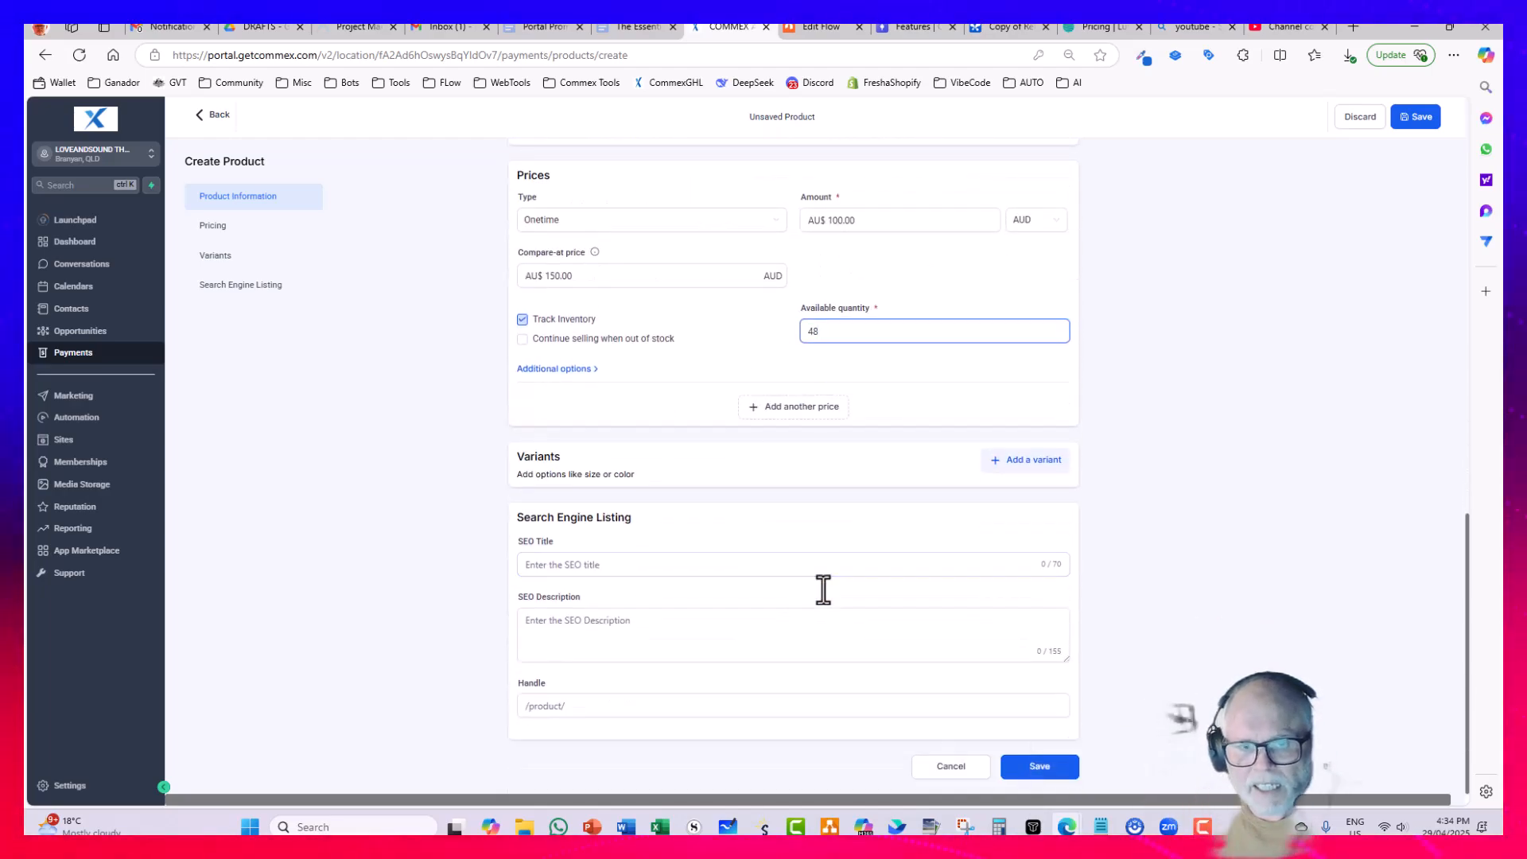
click(779, 408)
click(623, 332)
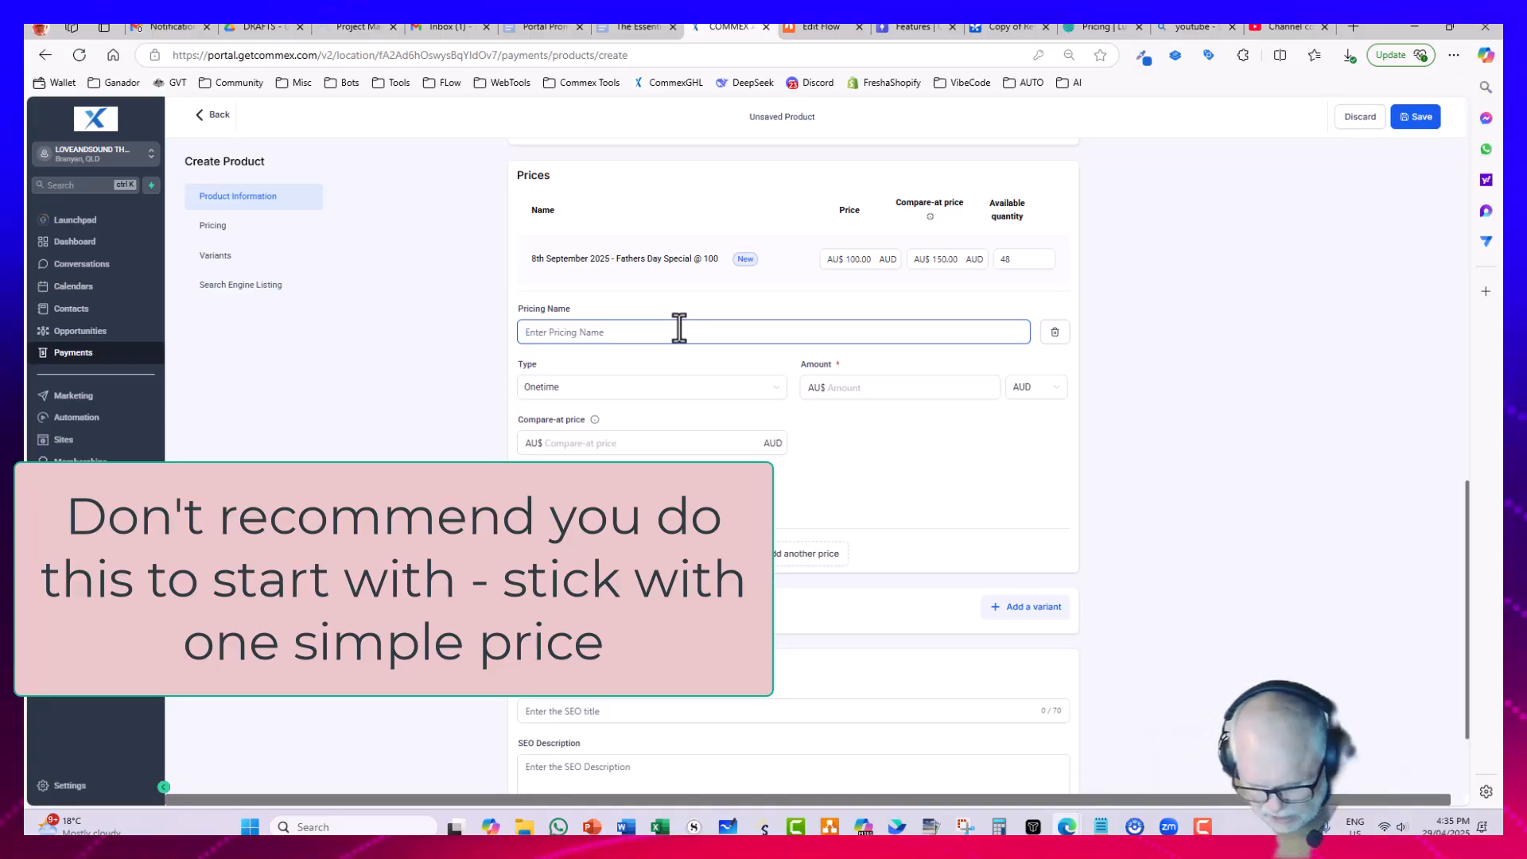
text(Cp)
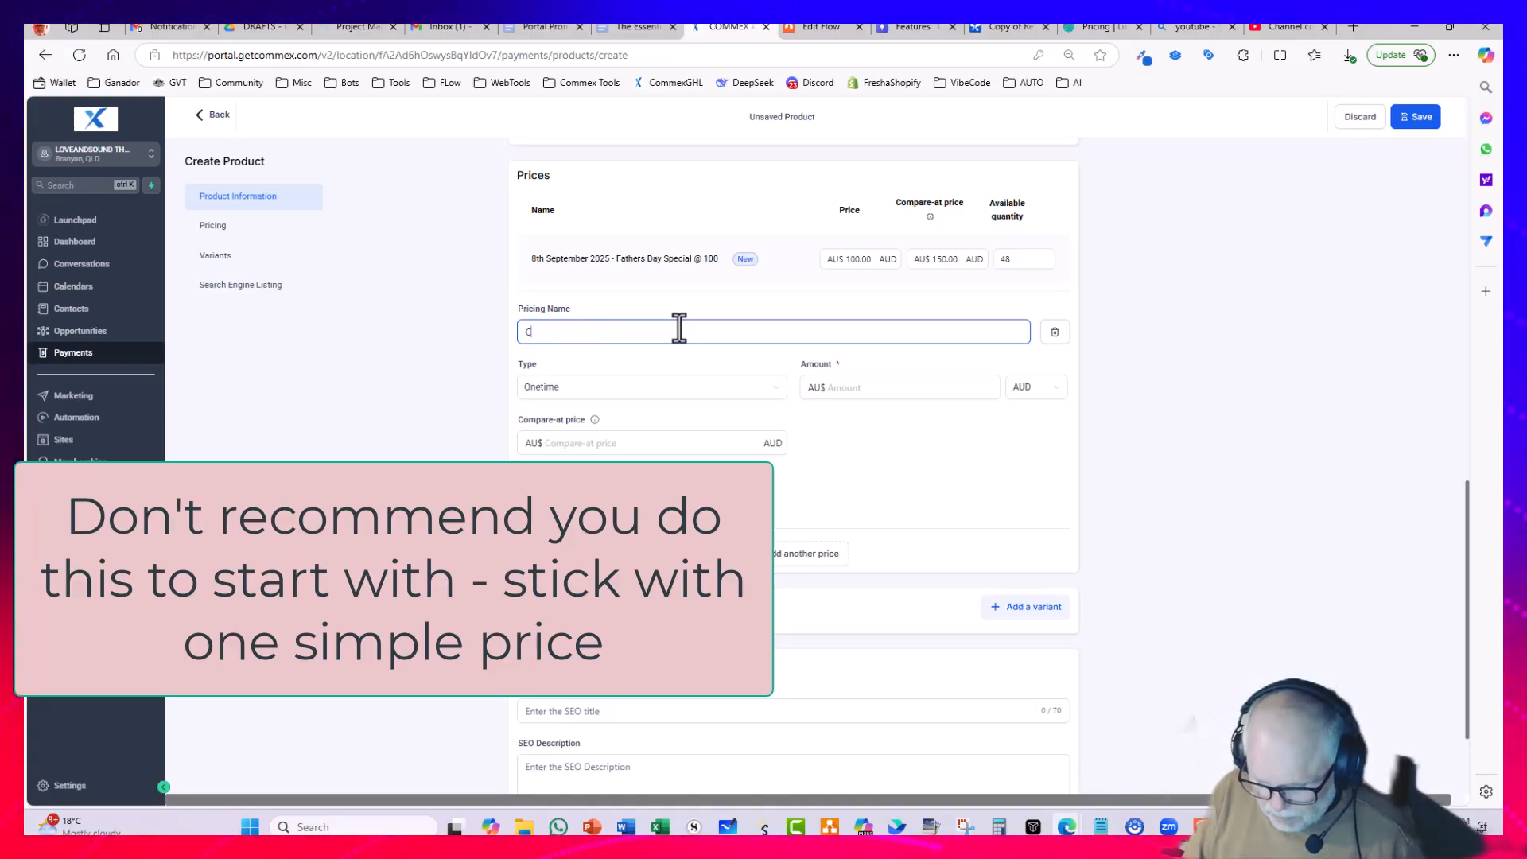
text(ouples Price)
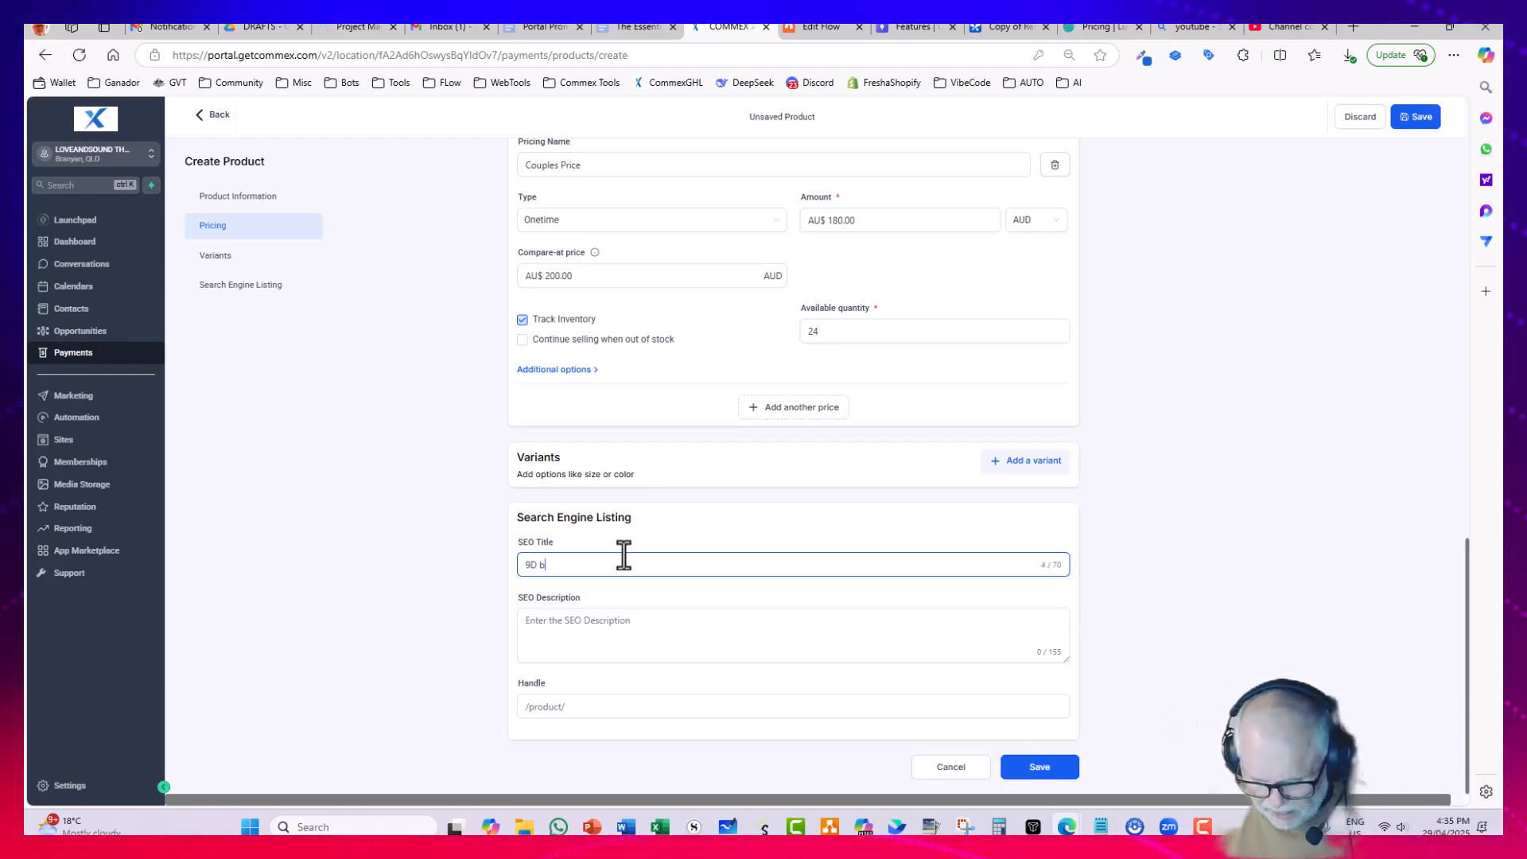
Step: Enter the SEO title "9D bretahwork, Bundaberg" and the SEO description "9d Breathworks Fatherday Event"
text(bretahwork)
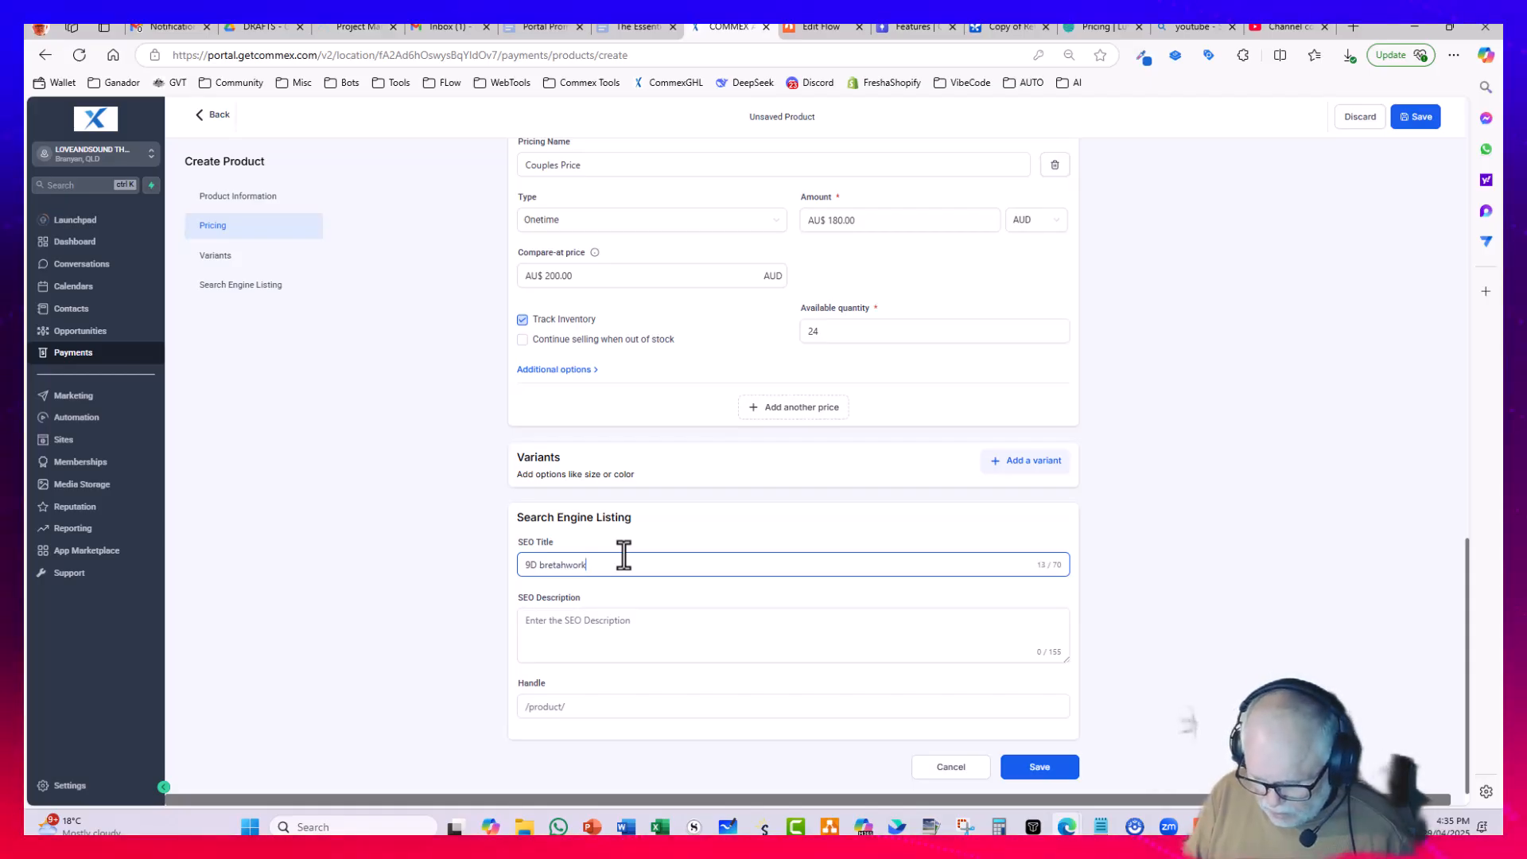
key(BackSpace)
text(, Bundaberg)
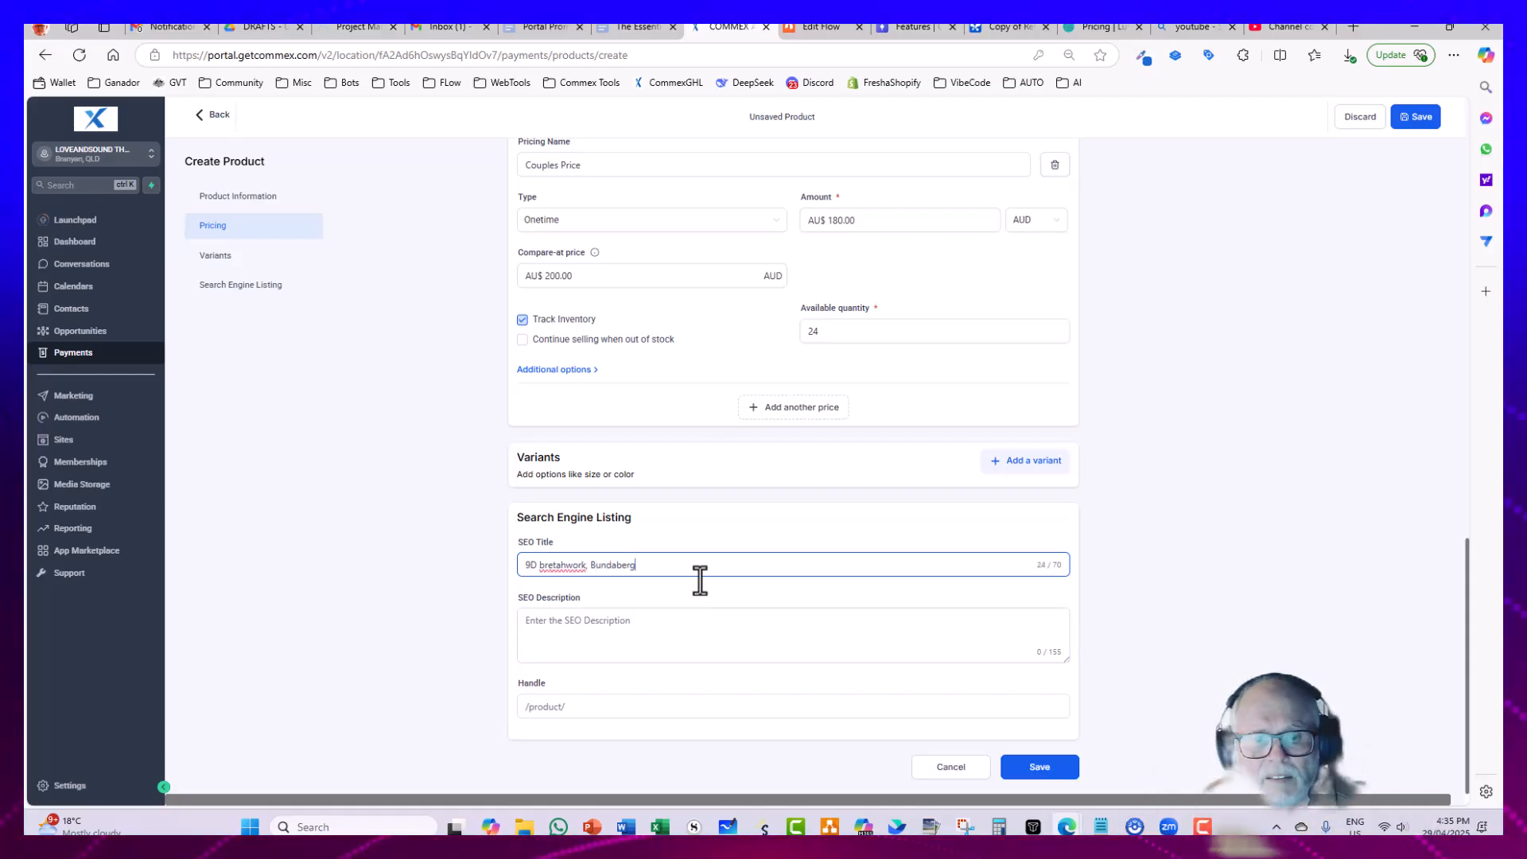
click(603, 620)
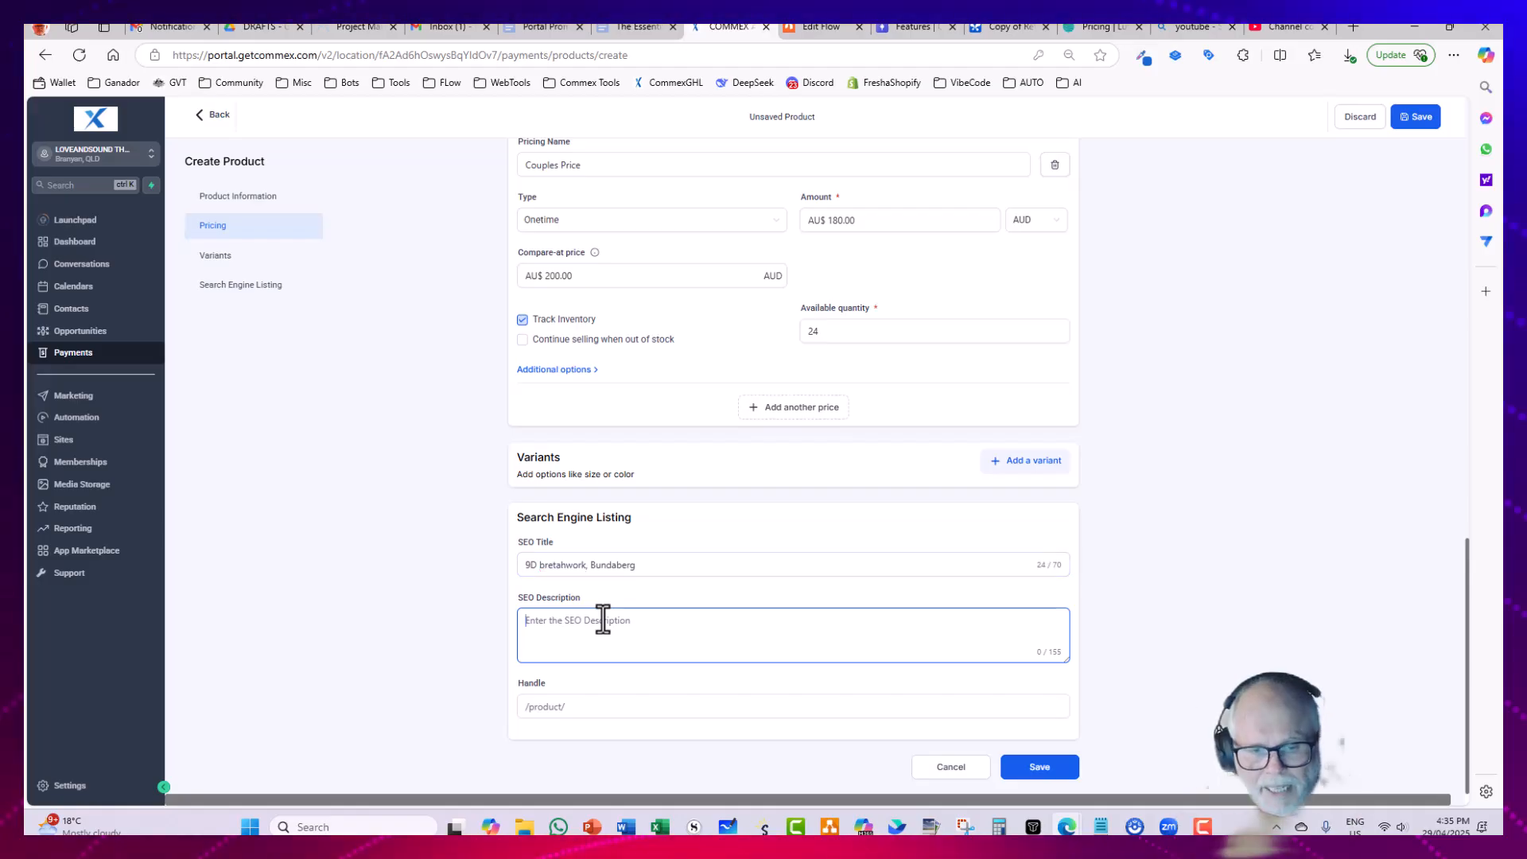
text(9d Bre)
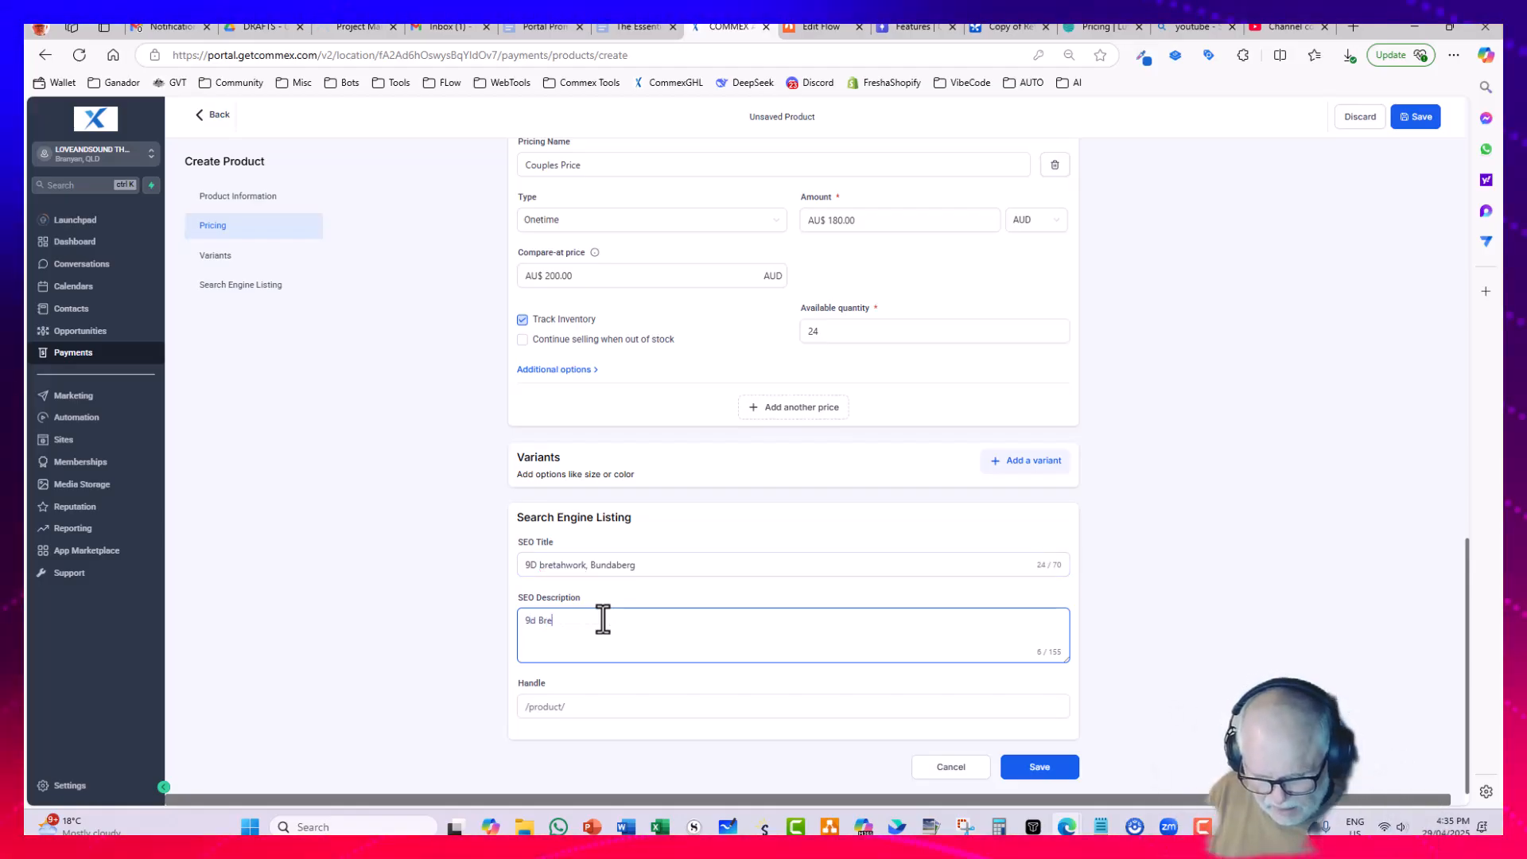
text(athworks Fatherday )
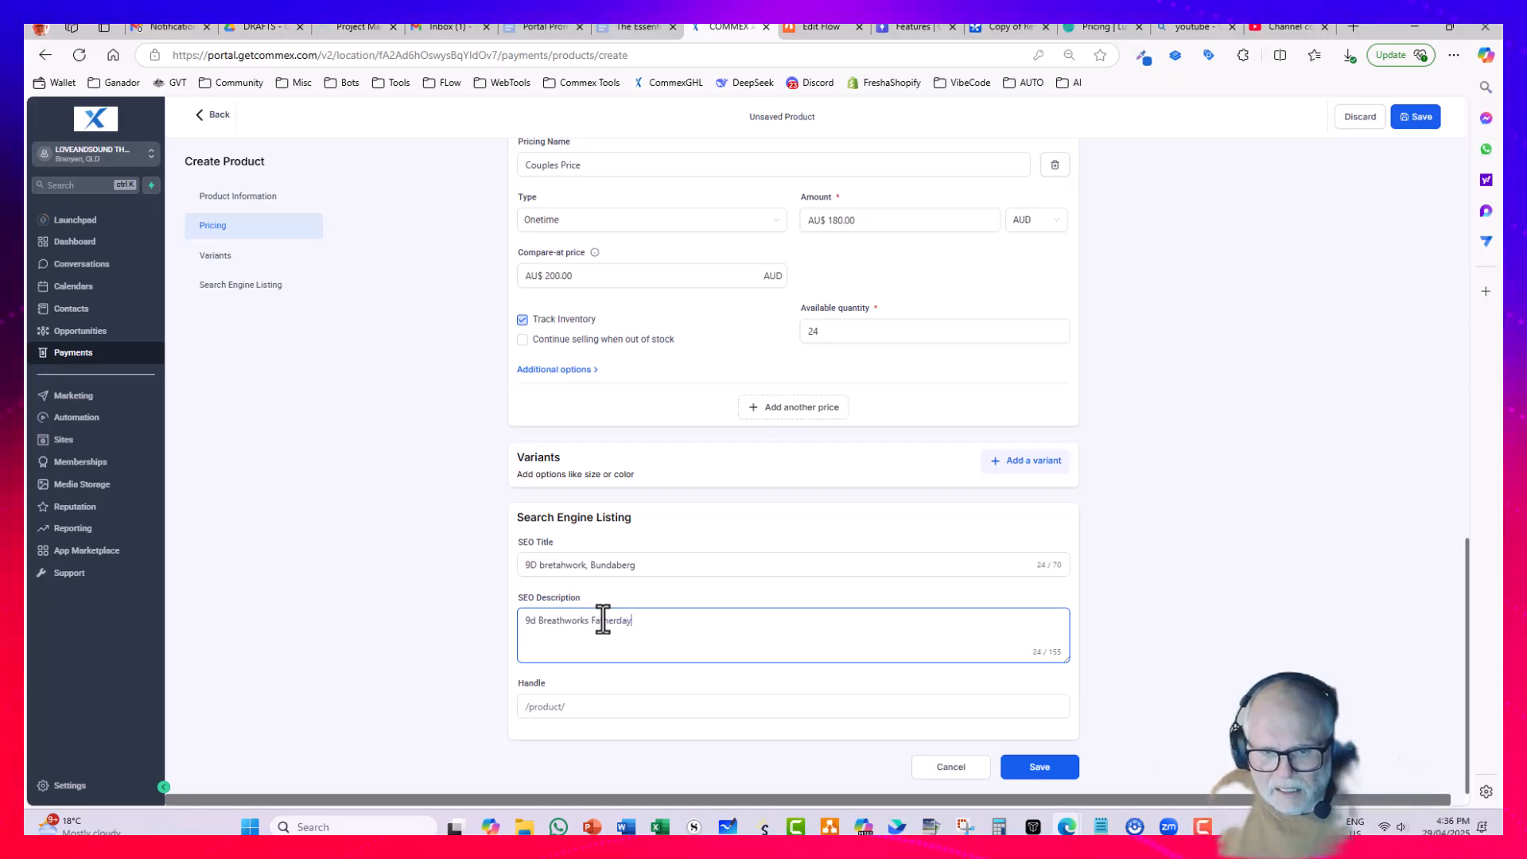
text(Event)
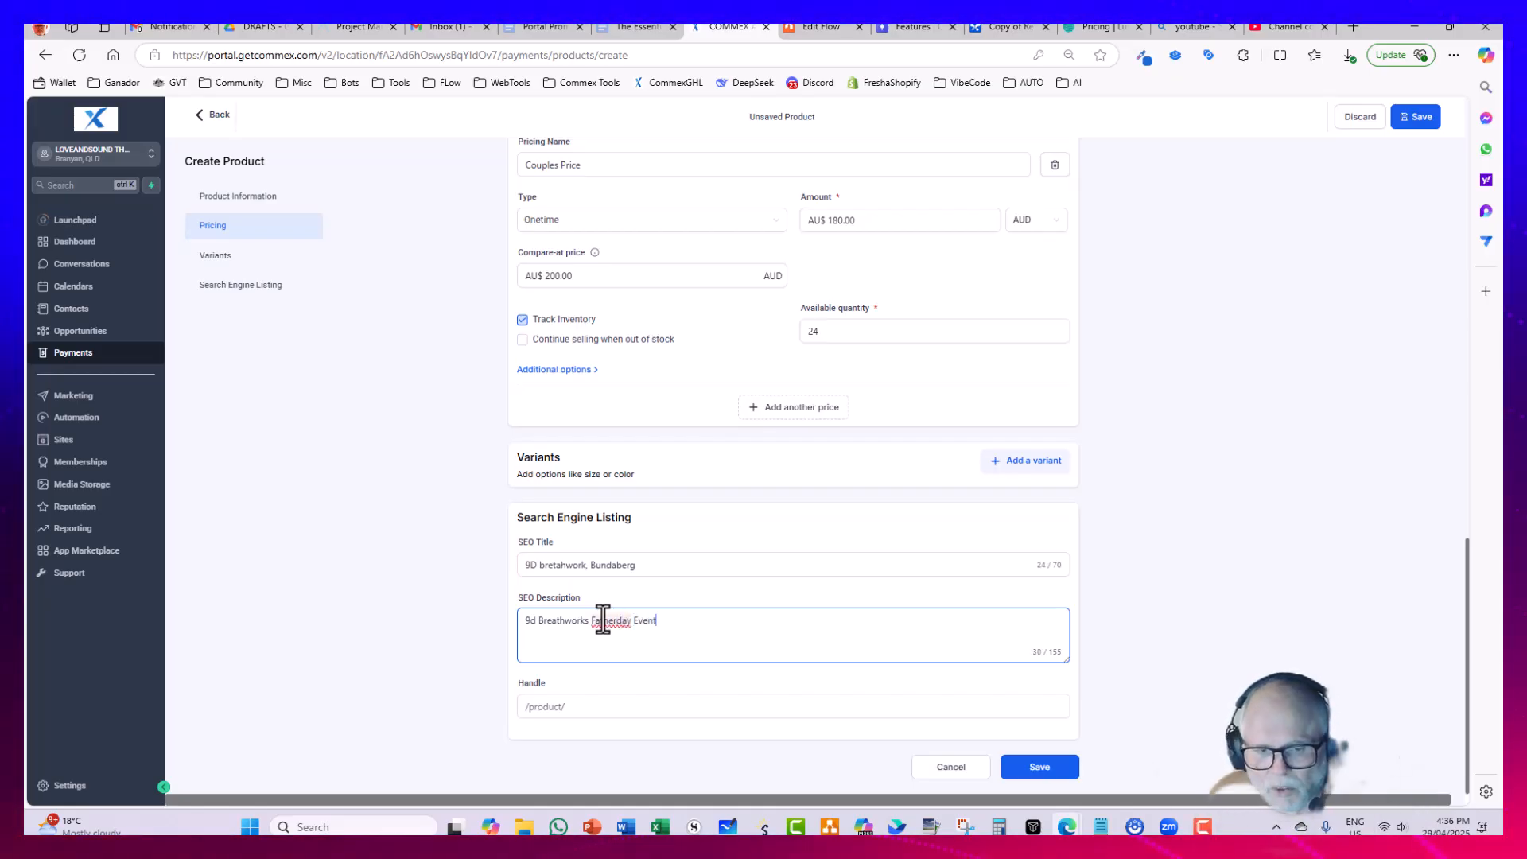
Step: Set the product's handle to fathersday and save the new product
click(599, 707)
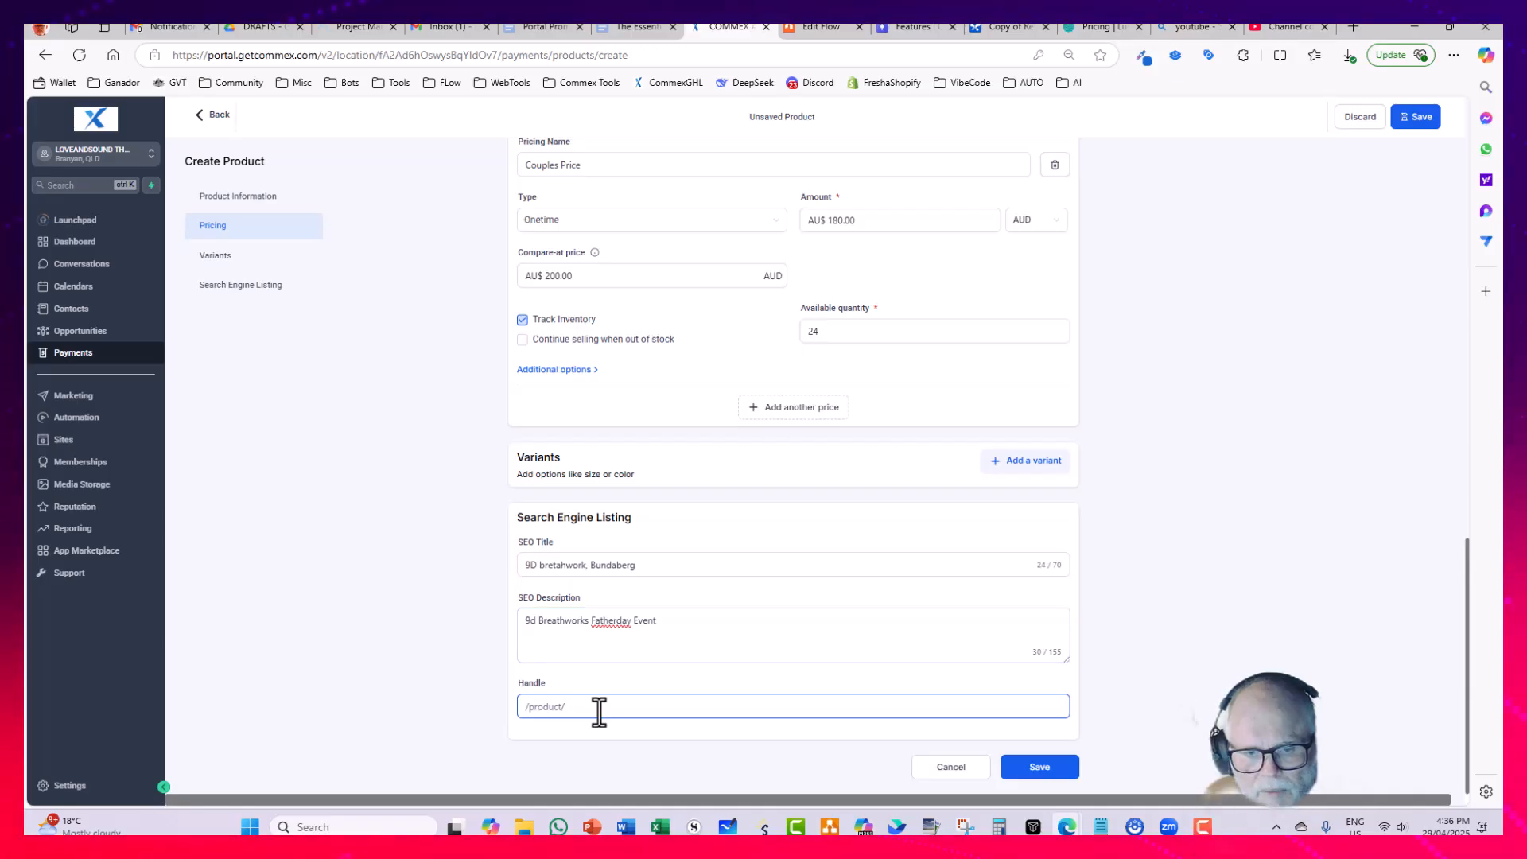
text(fathersday)
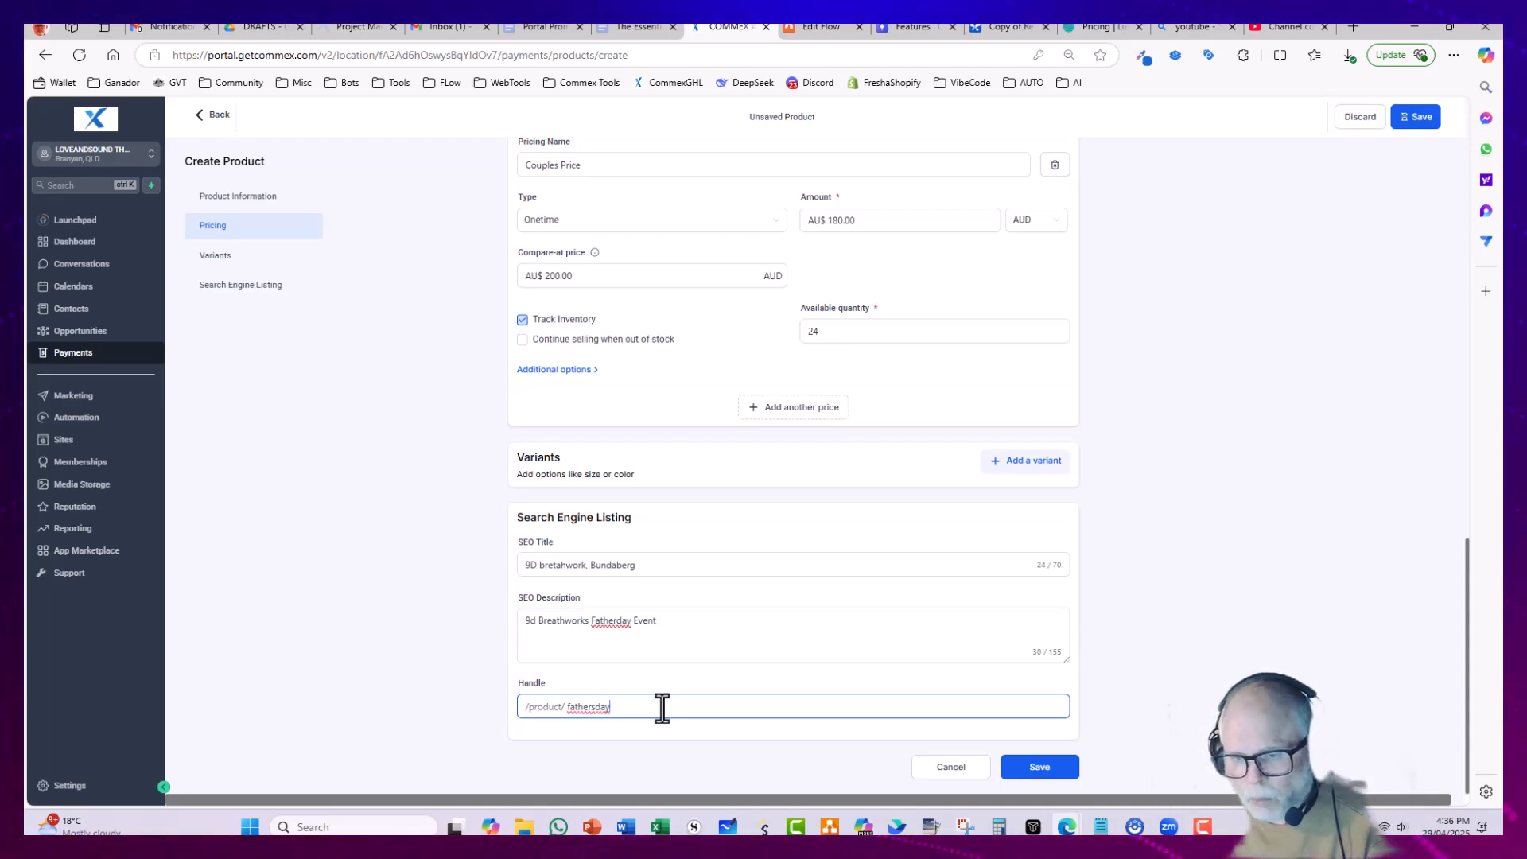
scroll(680, 672, up, 2)
scroll(681, 670, down, 2)
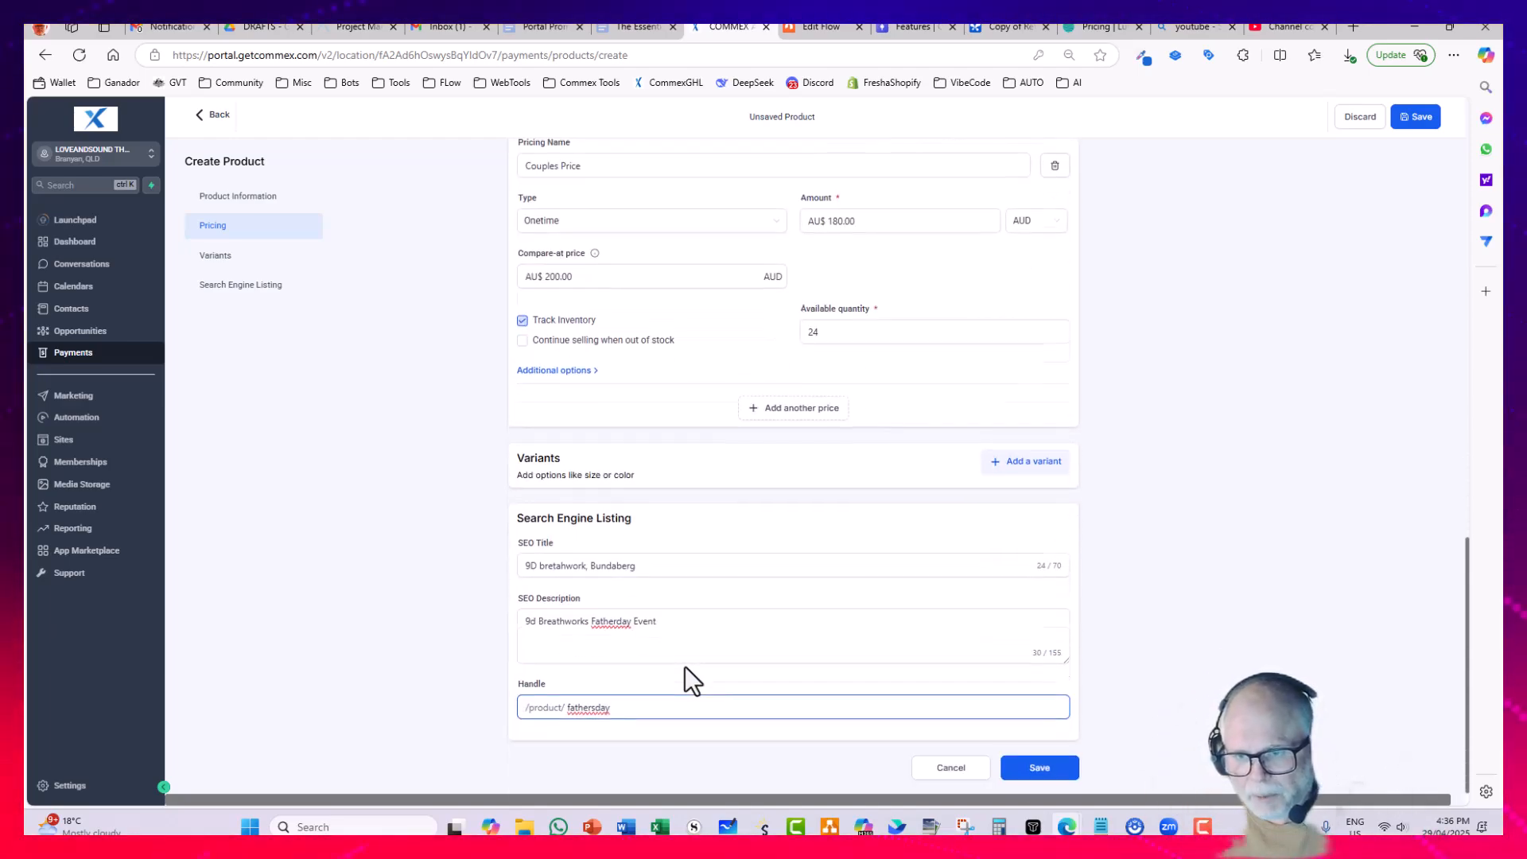
click(627, 619)
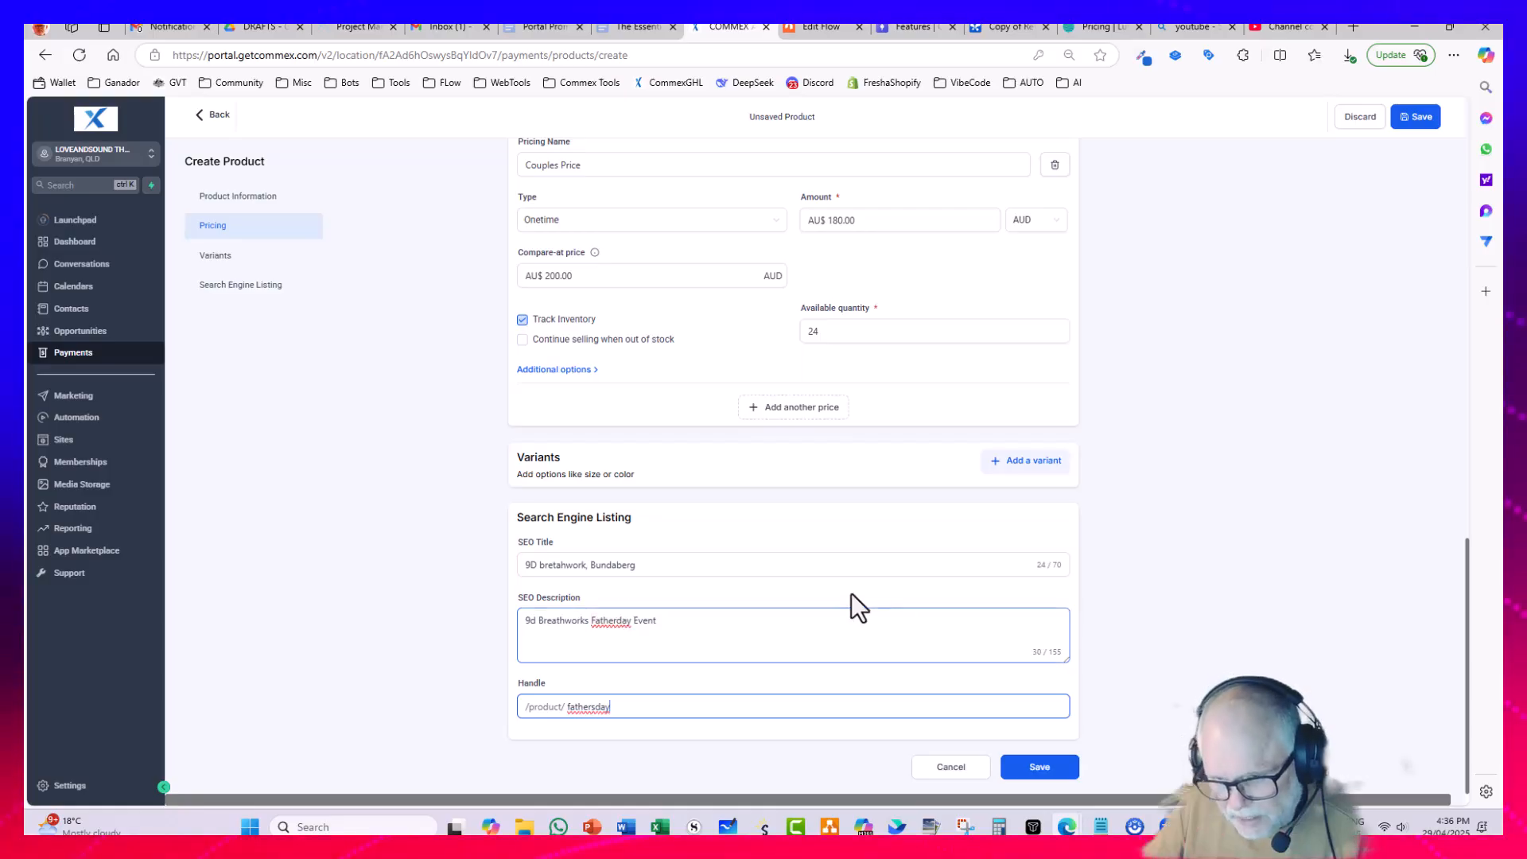
click(827, 563)
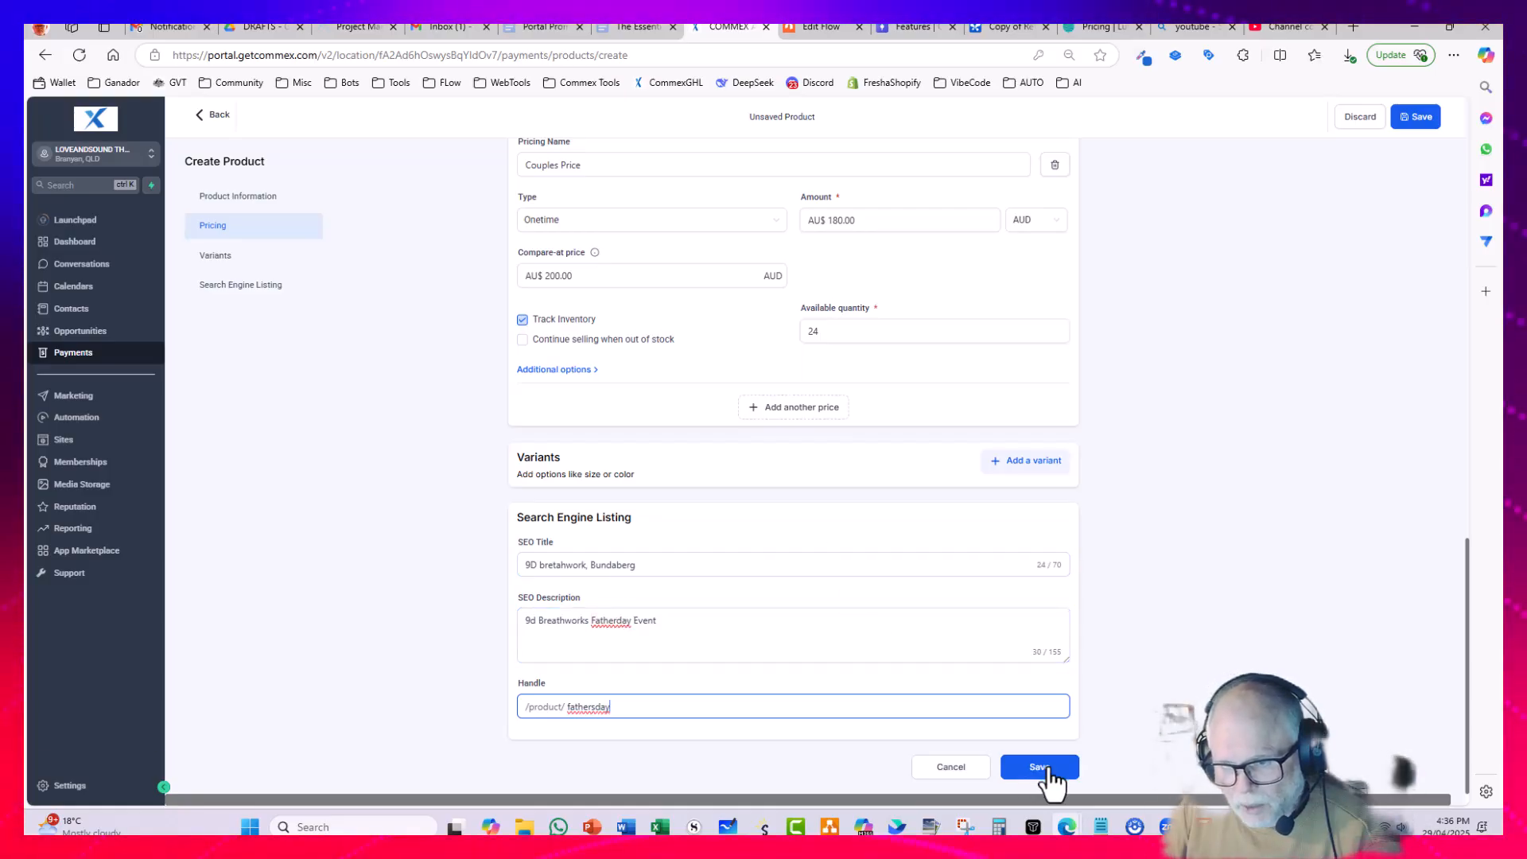
click(1047, 769)
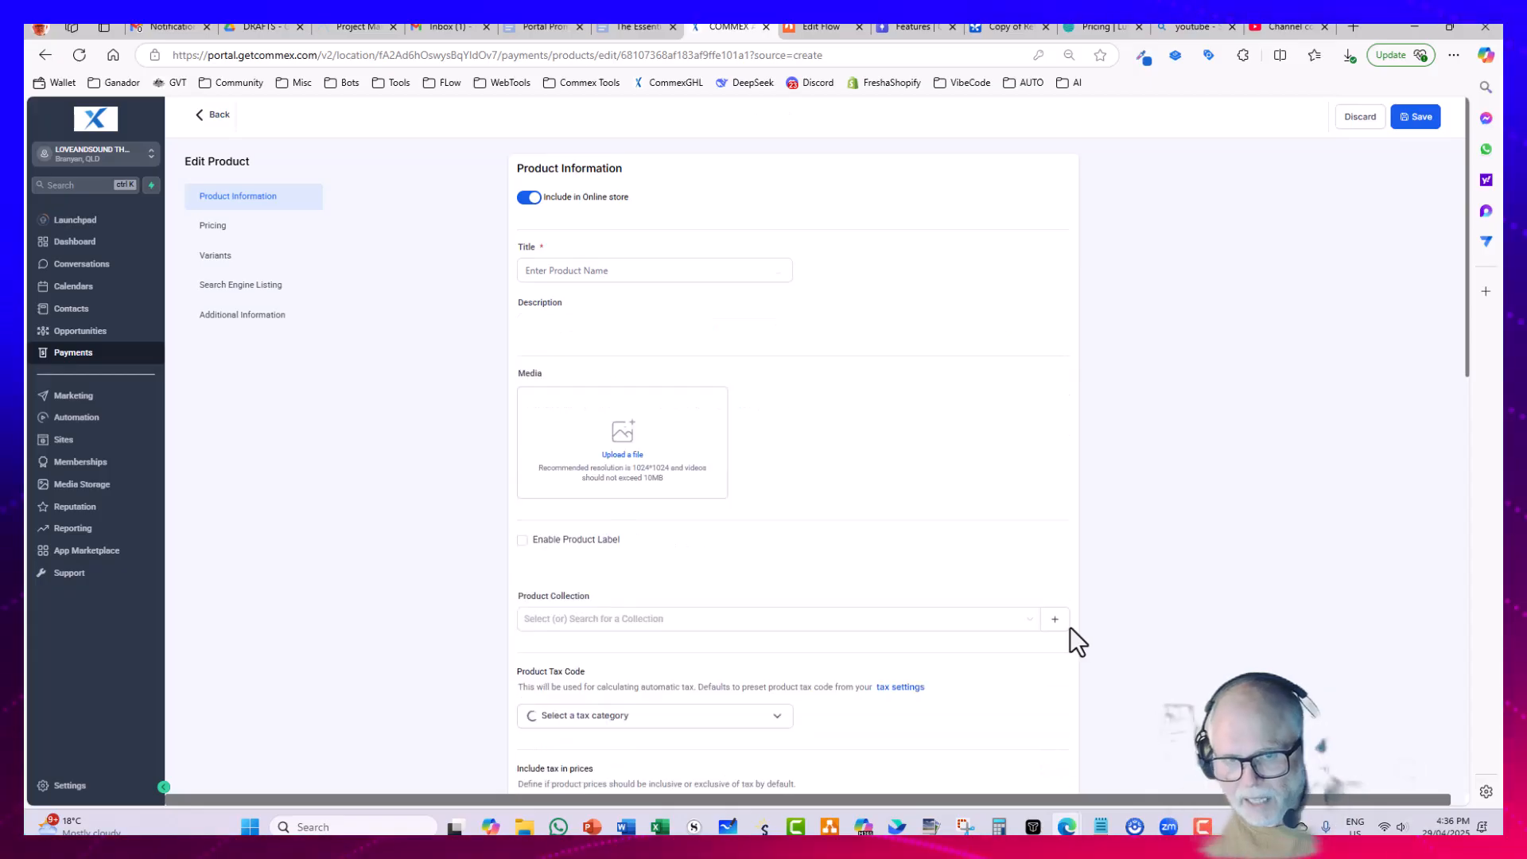
Step: Open the "8th September 2025 - Fathers Day Special @ 100" price, set its shipping and delivery to Digital Product, and save it
scroll(810, 538, down, 2)
scroll(815, 538, down, 8)
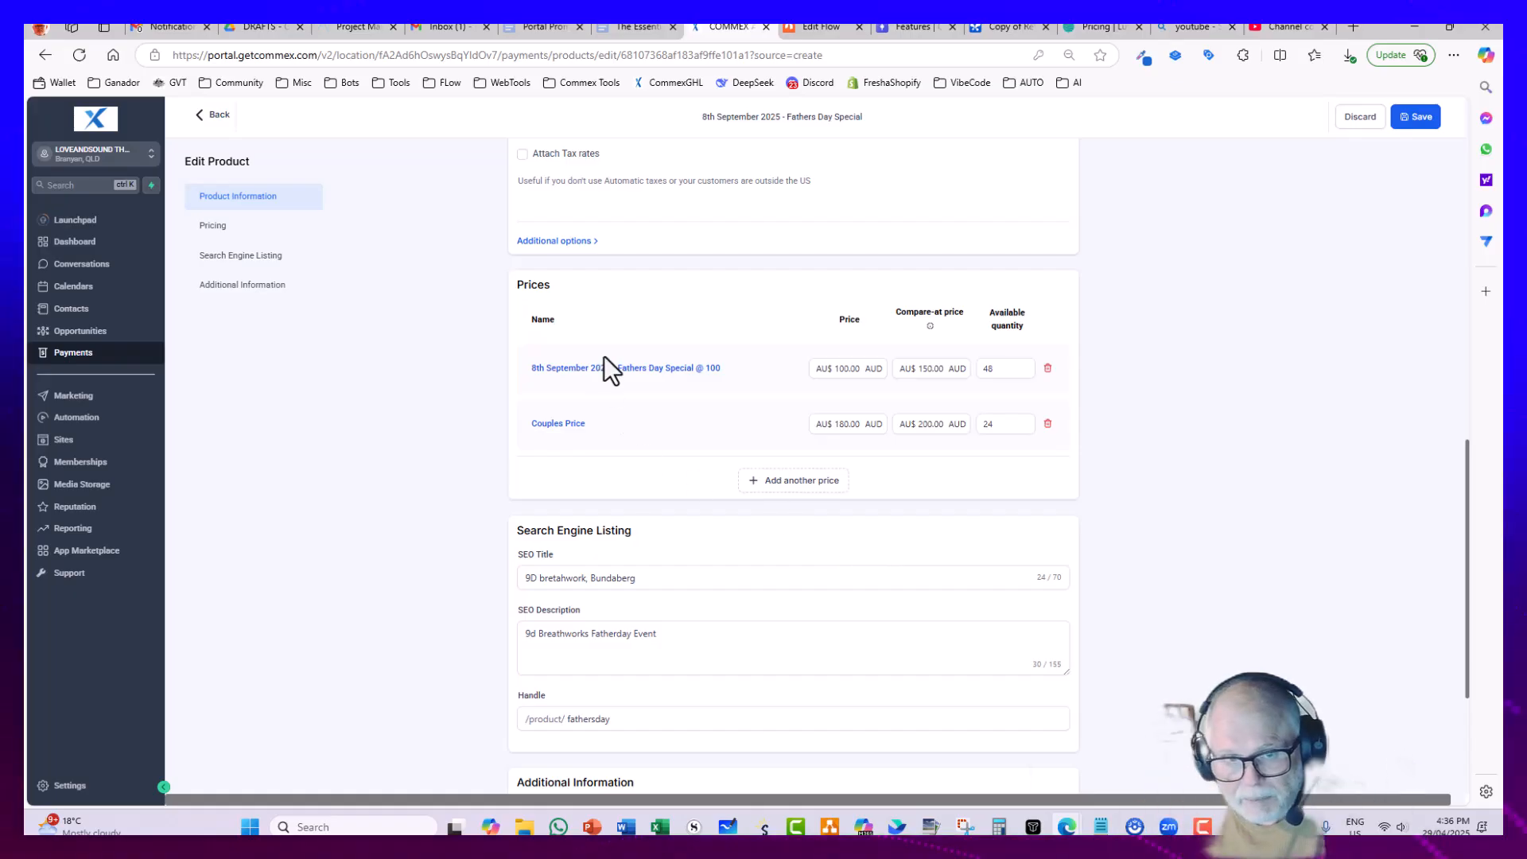
click(625, 370)
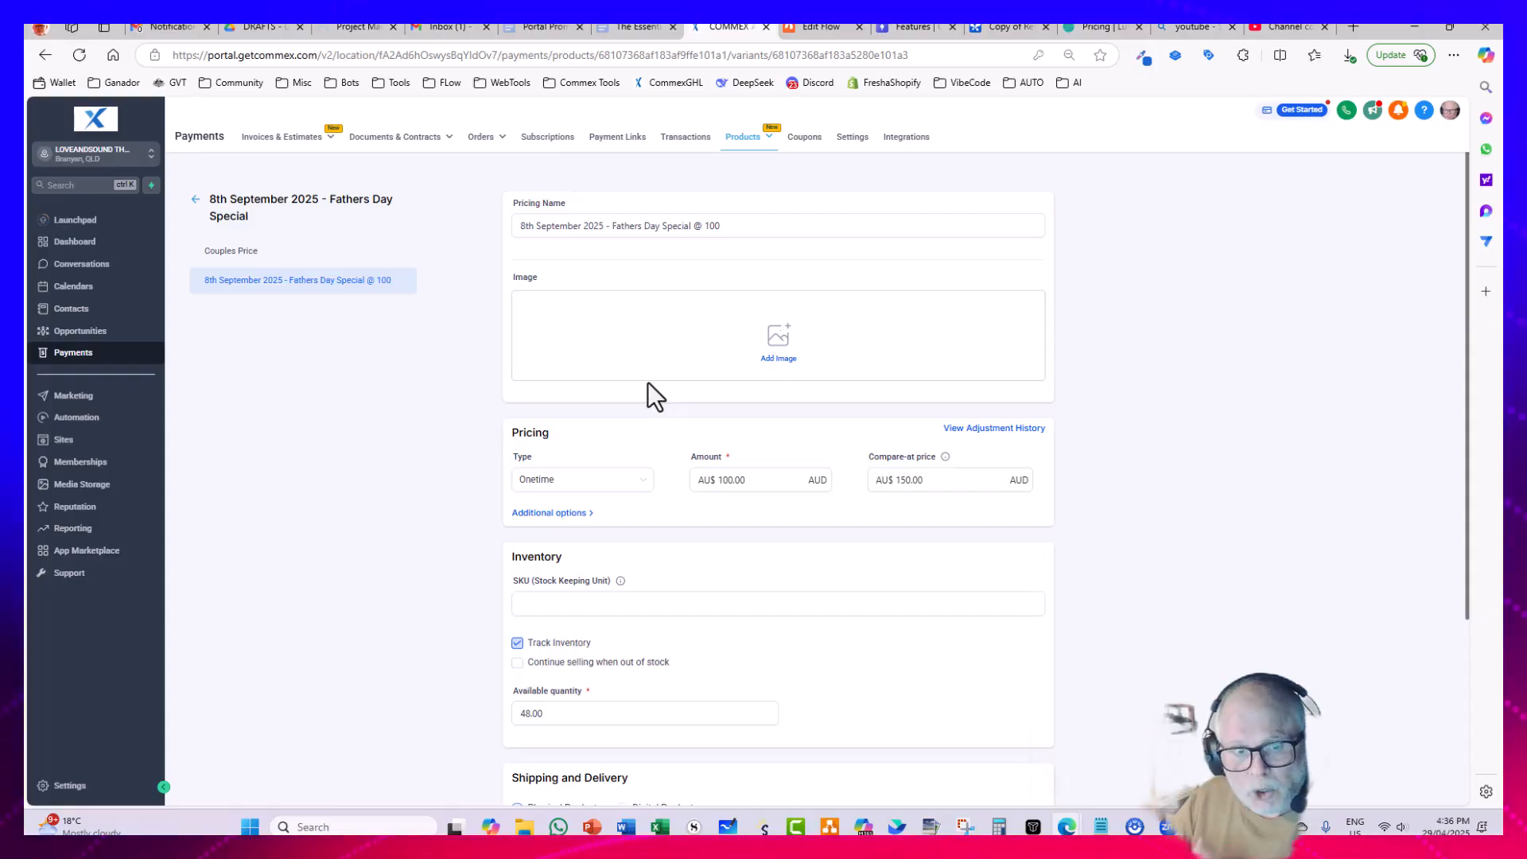
scroll(528, 494, down, 3)
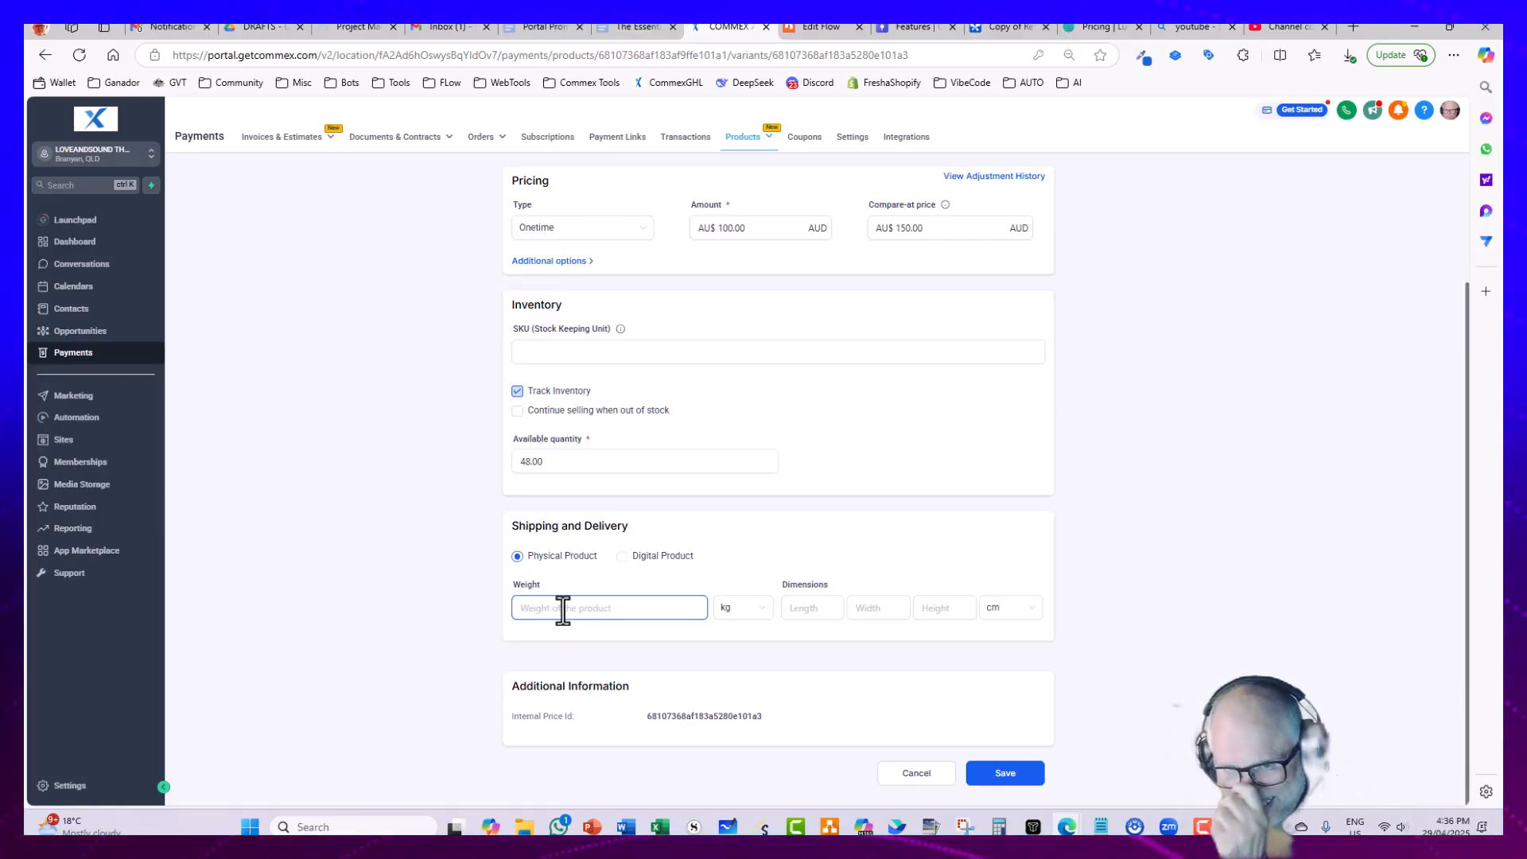
click(743, 619)
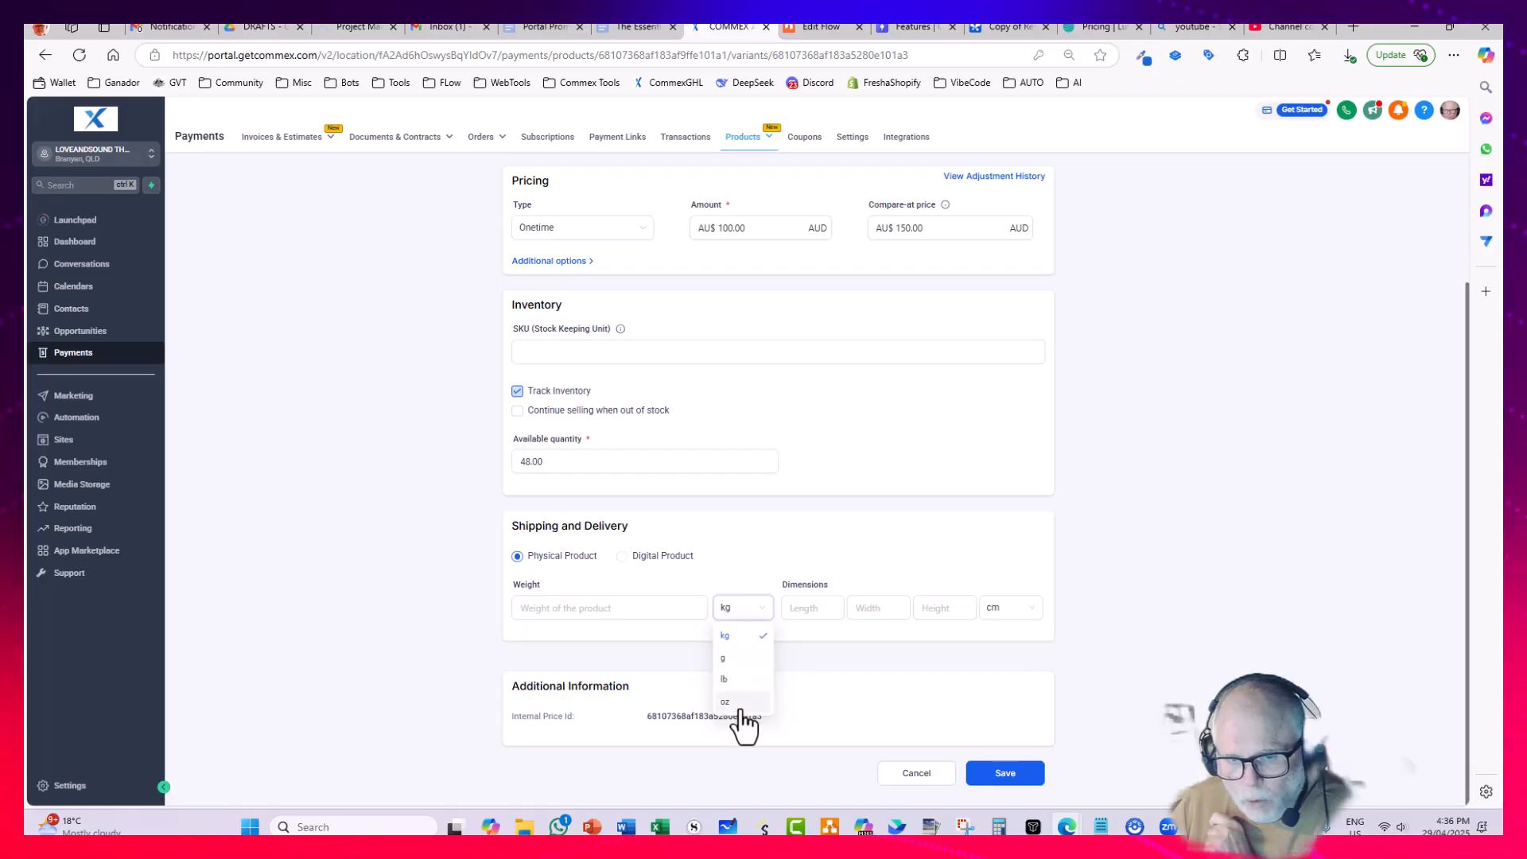
click(588, 609)
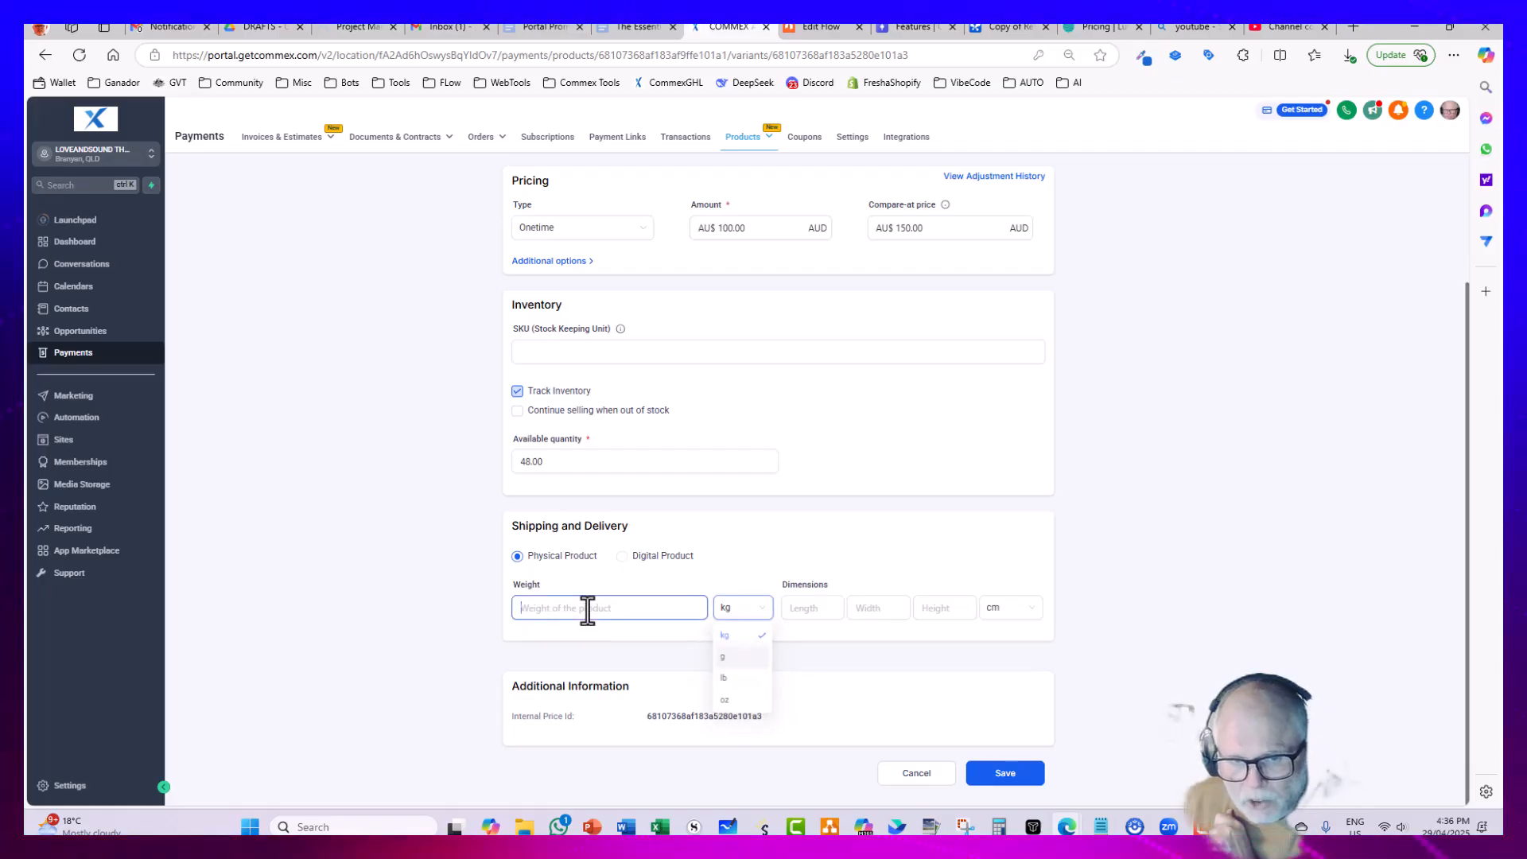
click(808, 608)
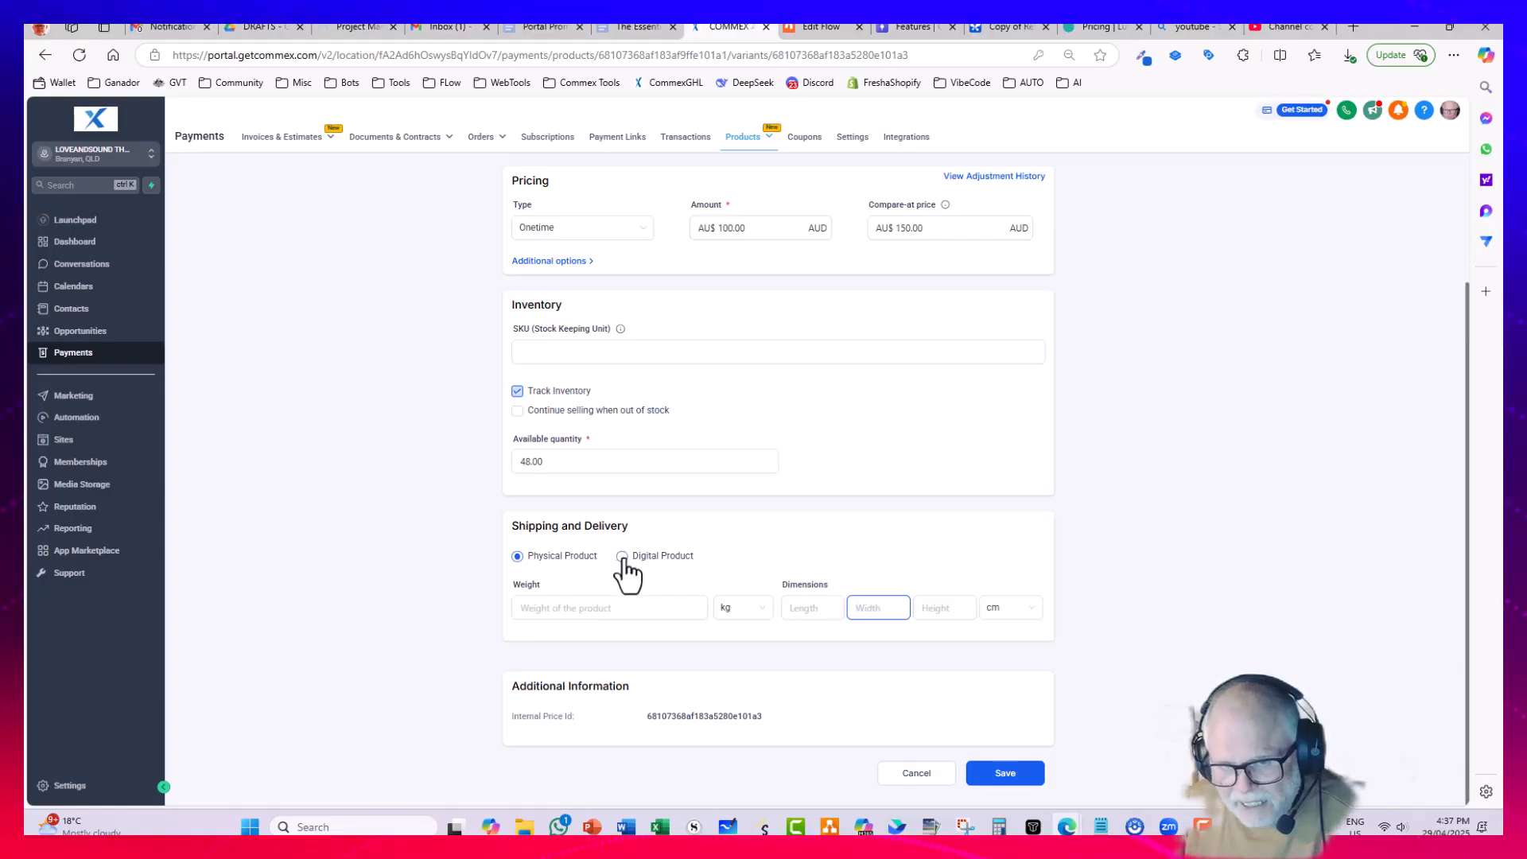
click(622, 556)
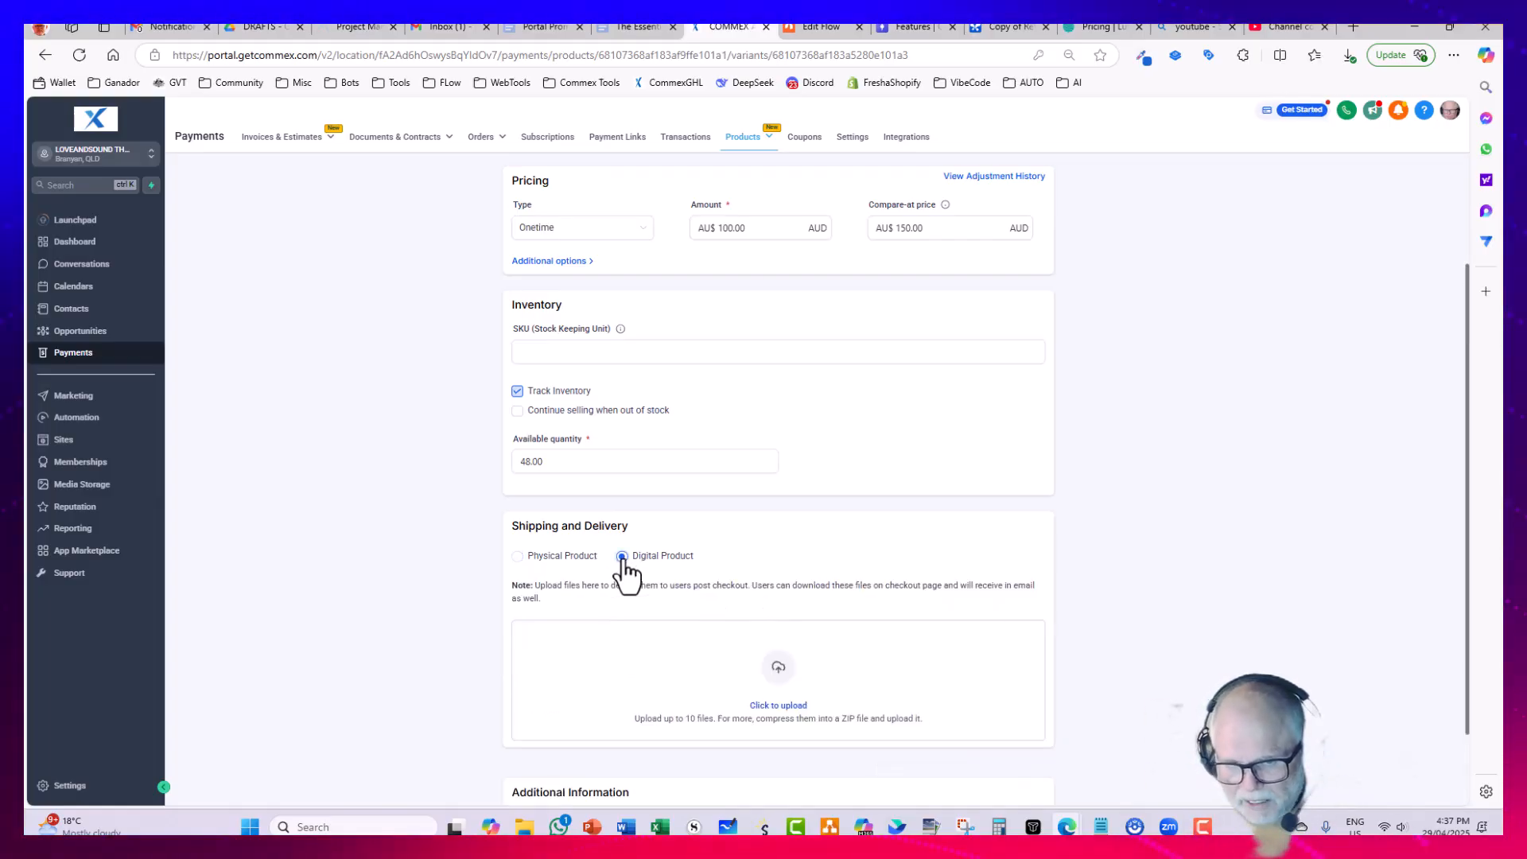
scroll(617, 561, down, 2)
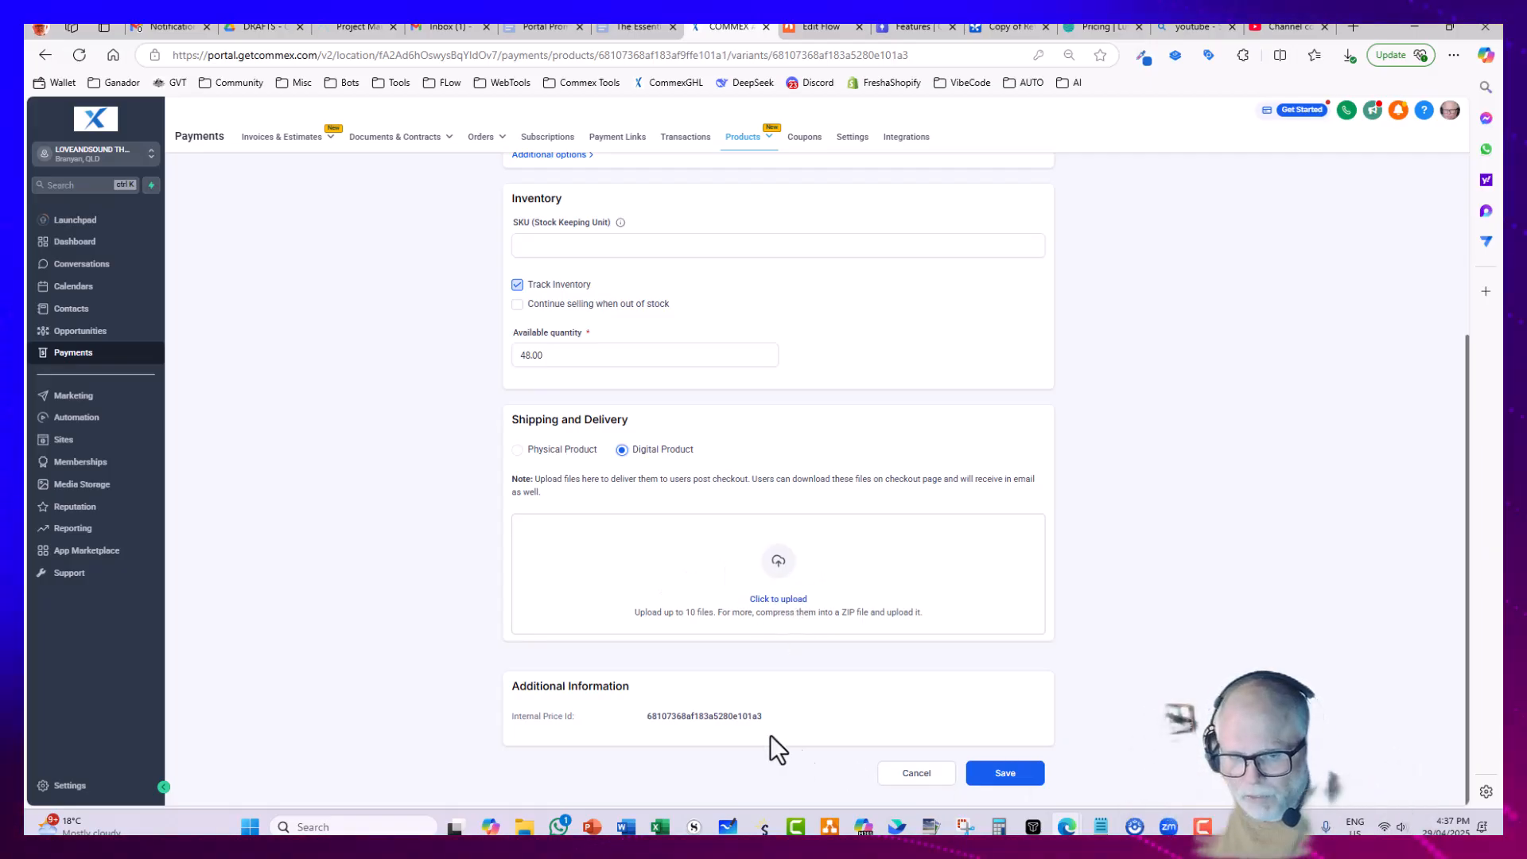
click(1005, 775)
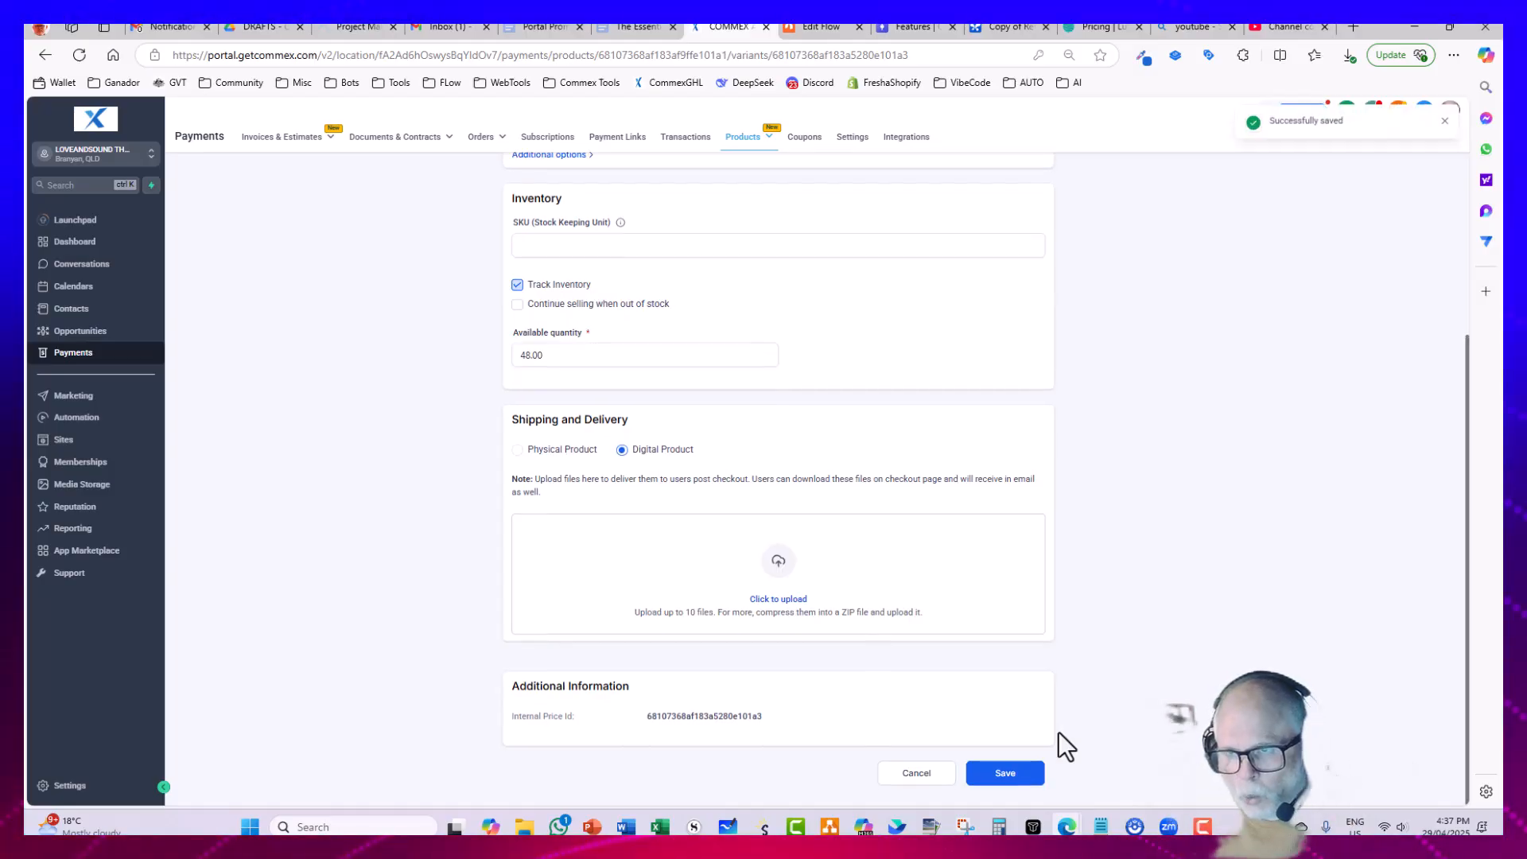
Step: Return to the product's edit page and review its pricing and search engine listing sections
scroll(1094, 627, up, 5)
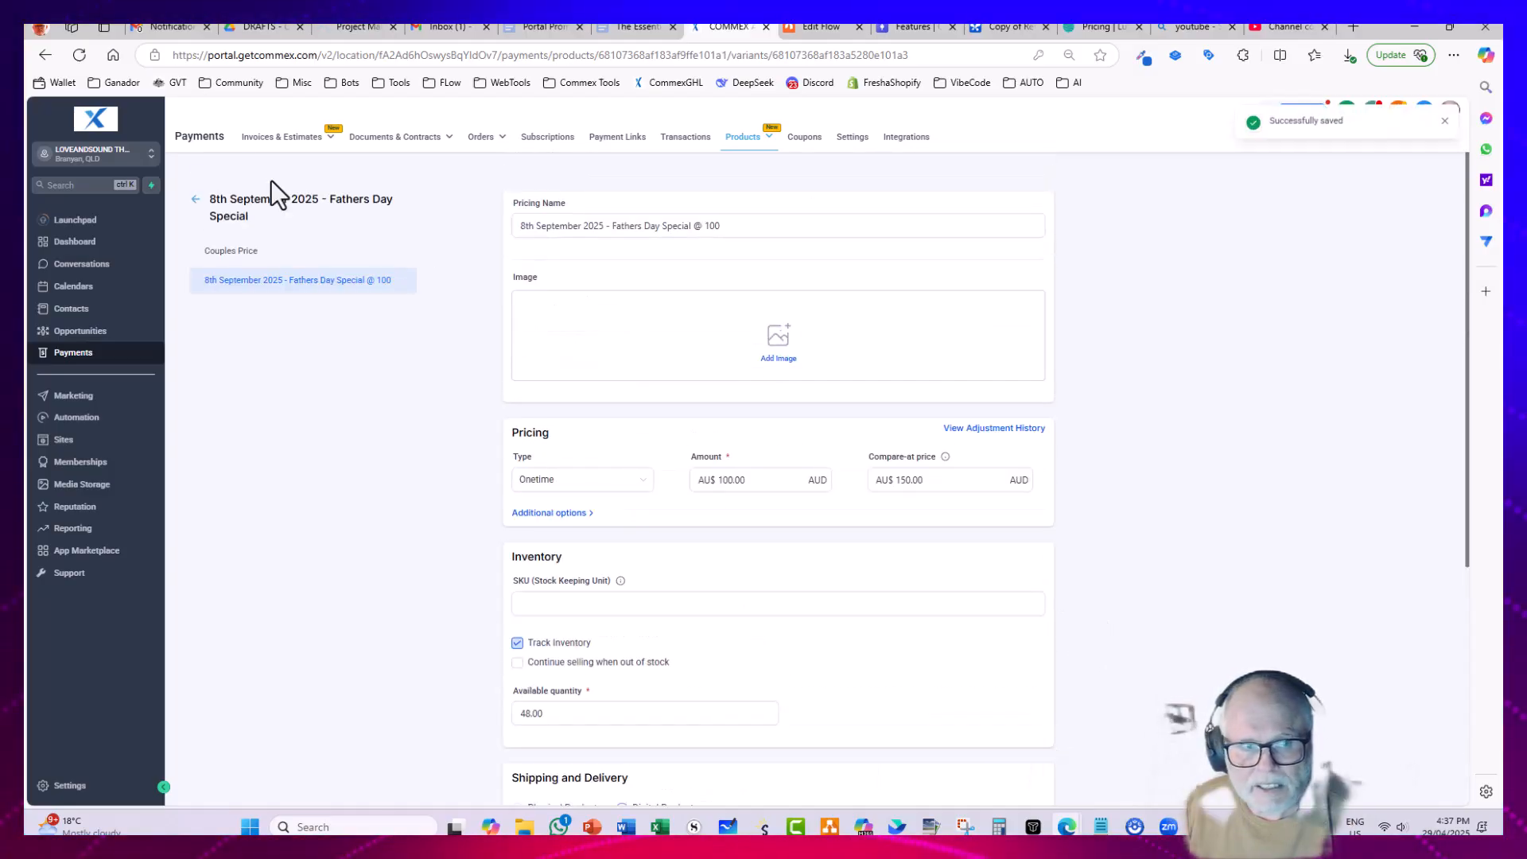
click(195, 209)
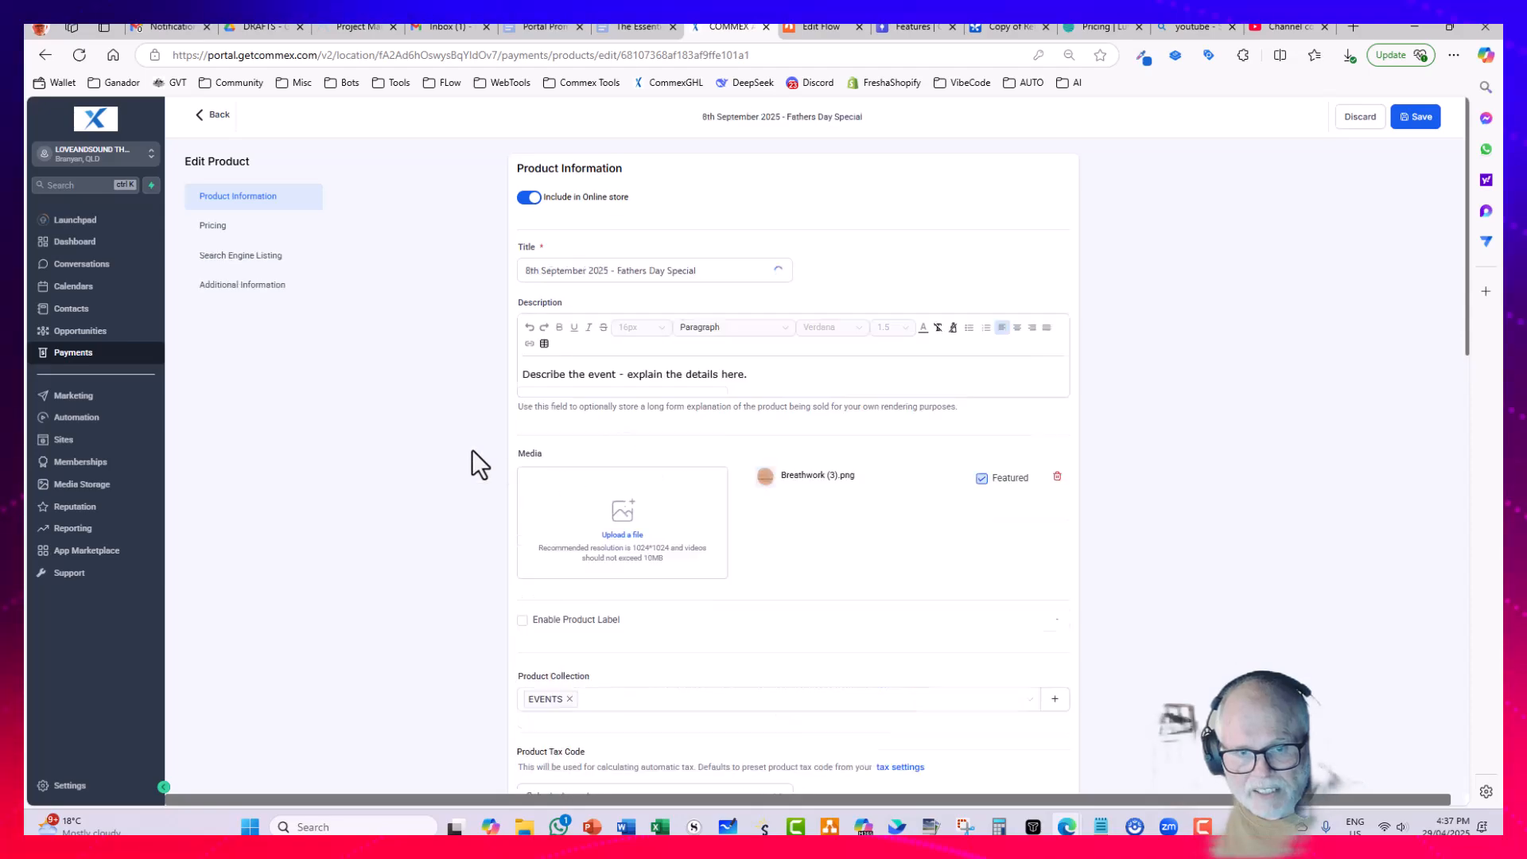
click(219, 227)
click(239, 260)
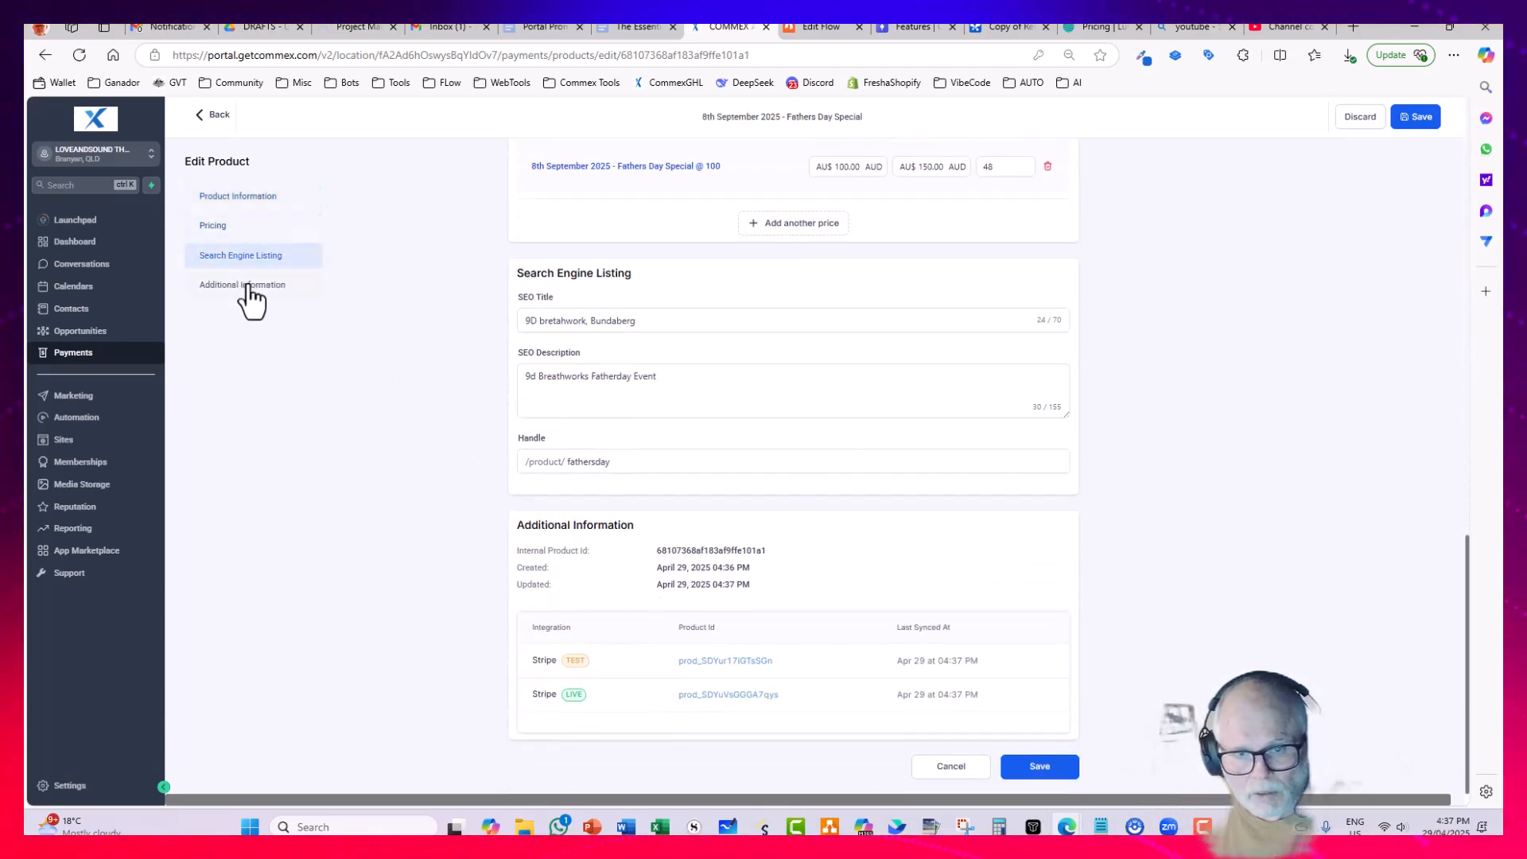
Step: Review the product's additional information section and return to its product information
click(247, 287)
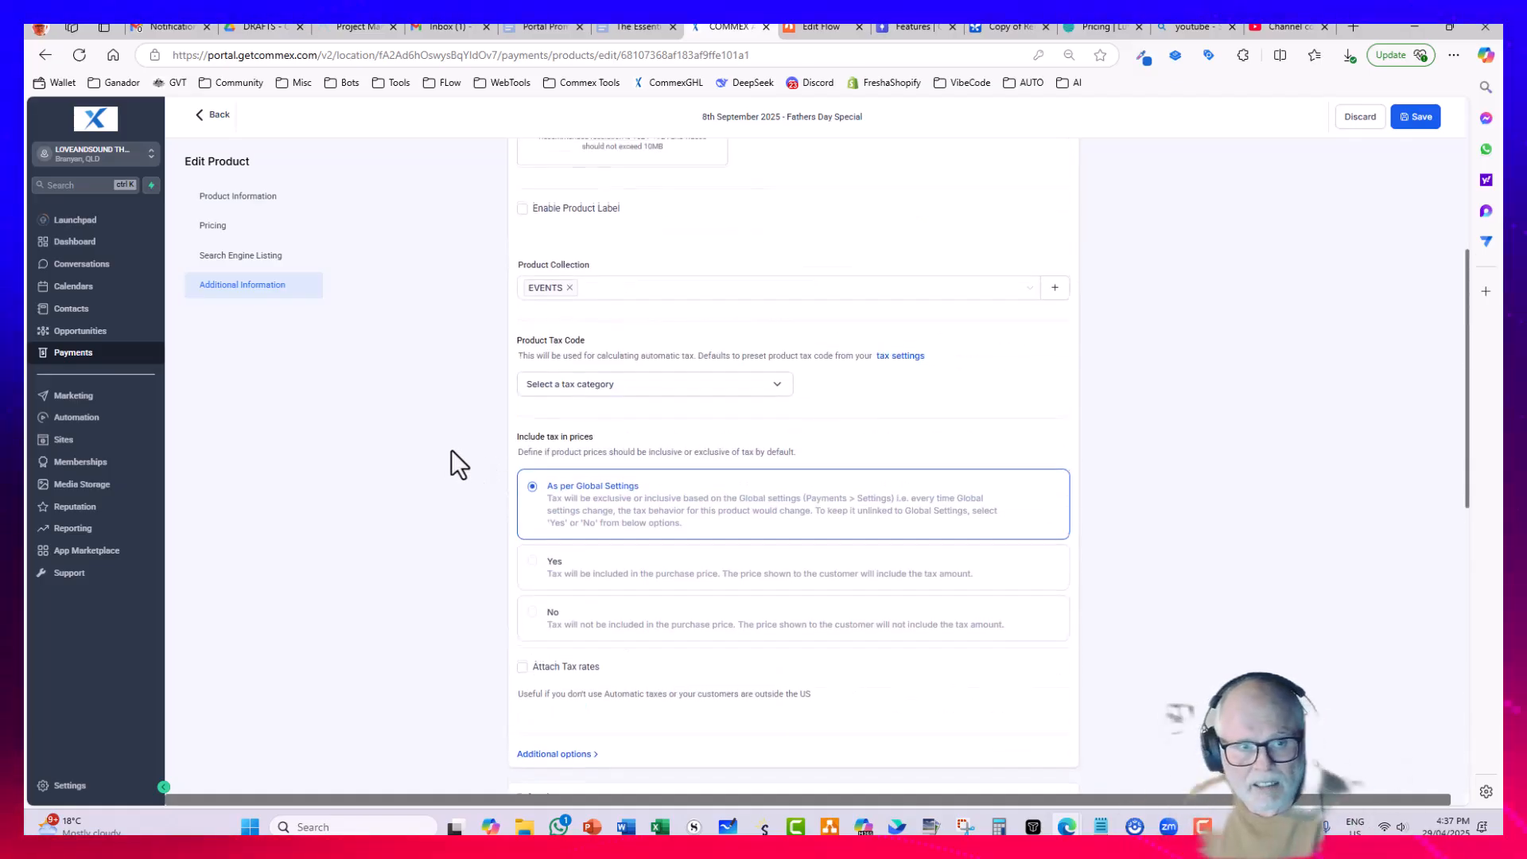
scroll(759, 447, up, 5)
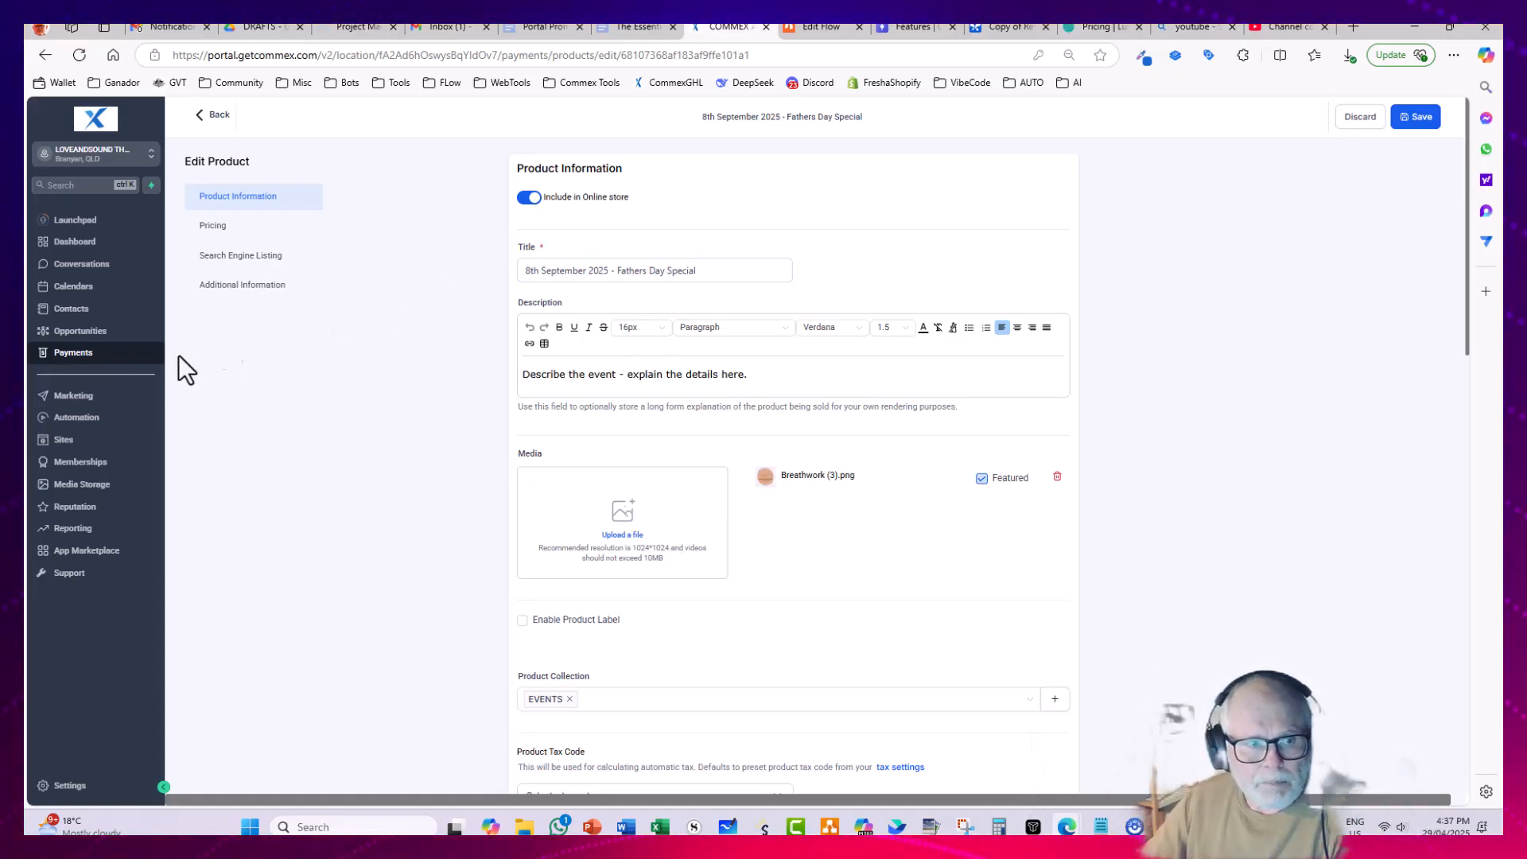
Step: Open the LOVEANDSOUDNTHERAPIES V3 website from the sites area and view its live HOME page
click(69, 444)
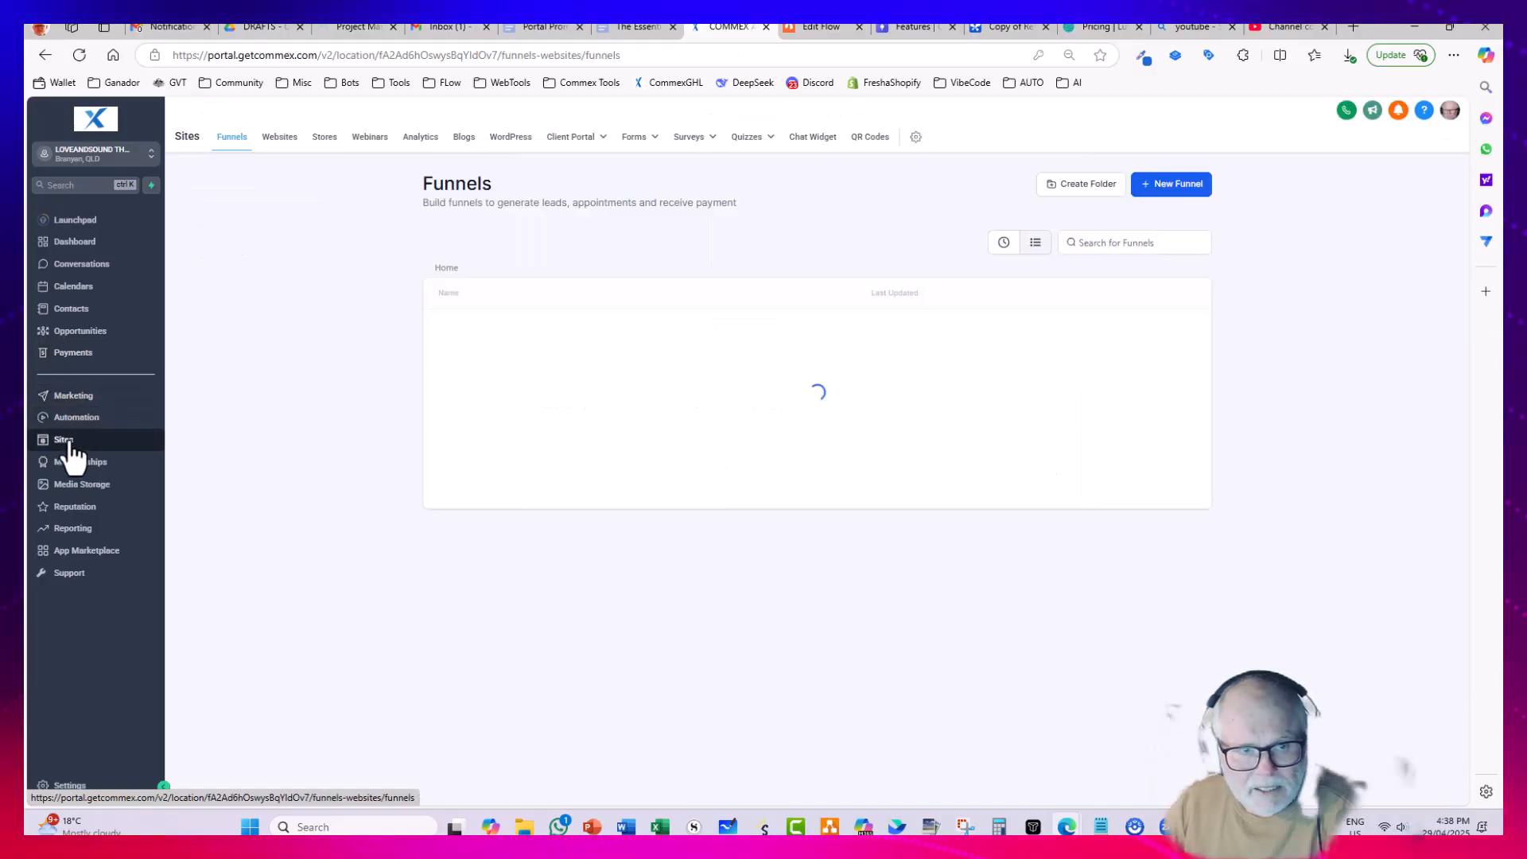
click(280, 137)
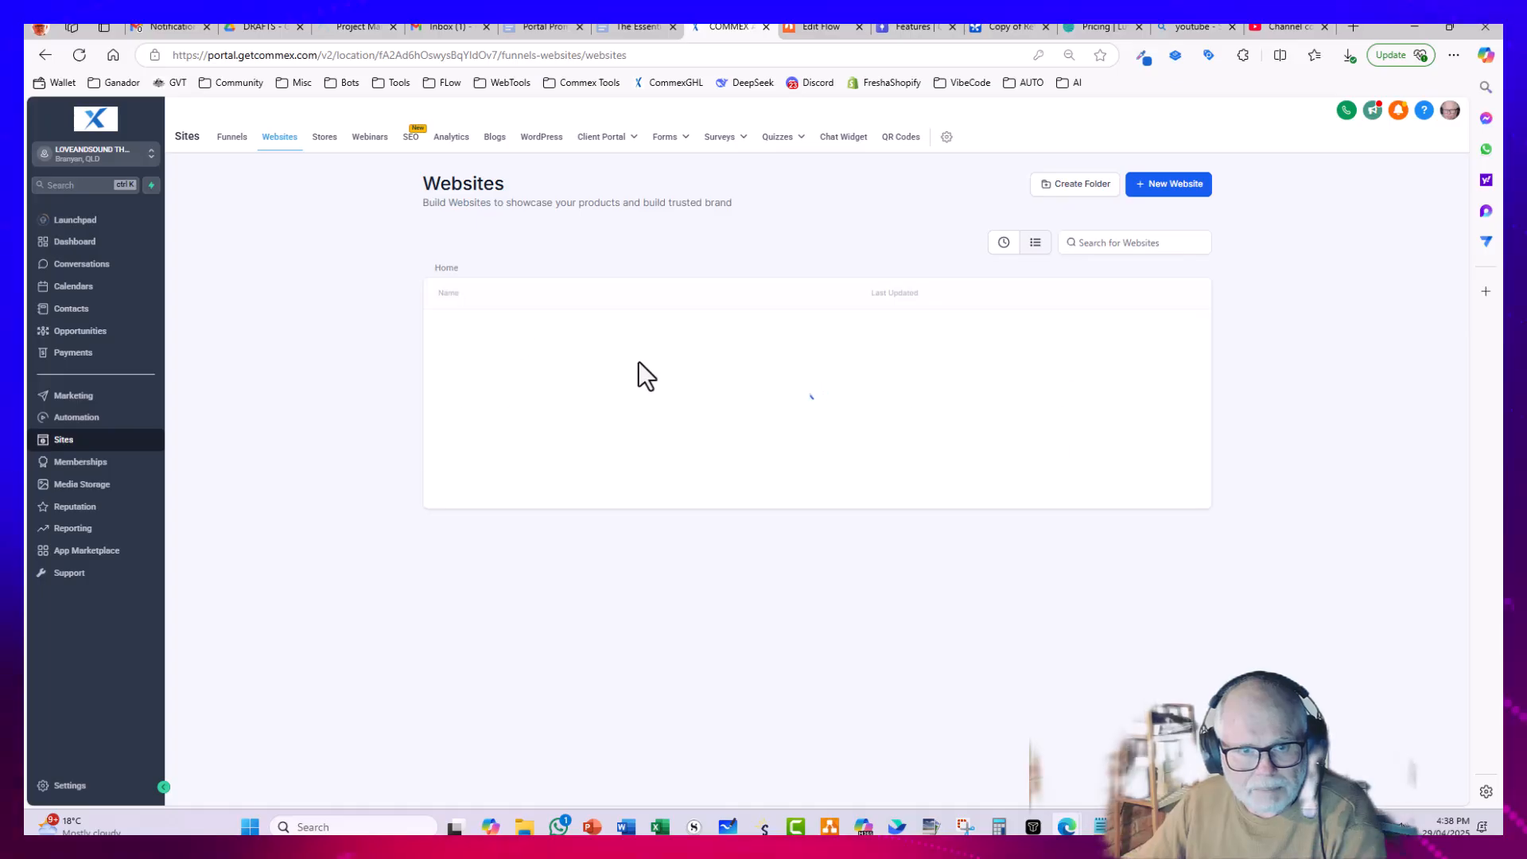
click(628, 372)
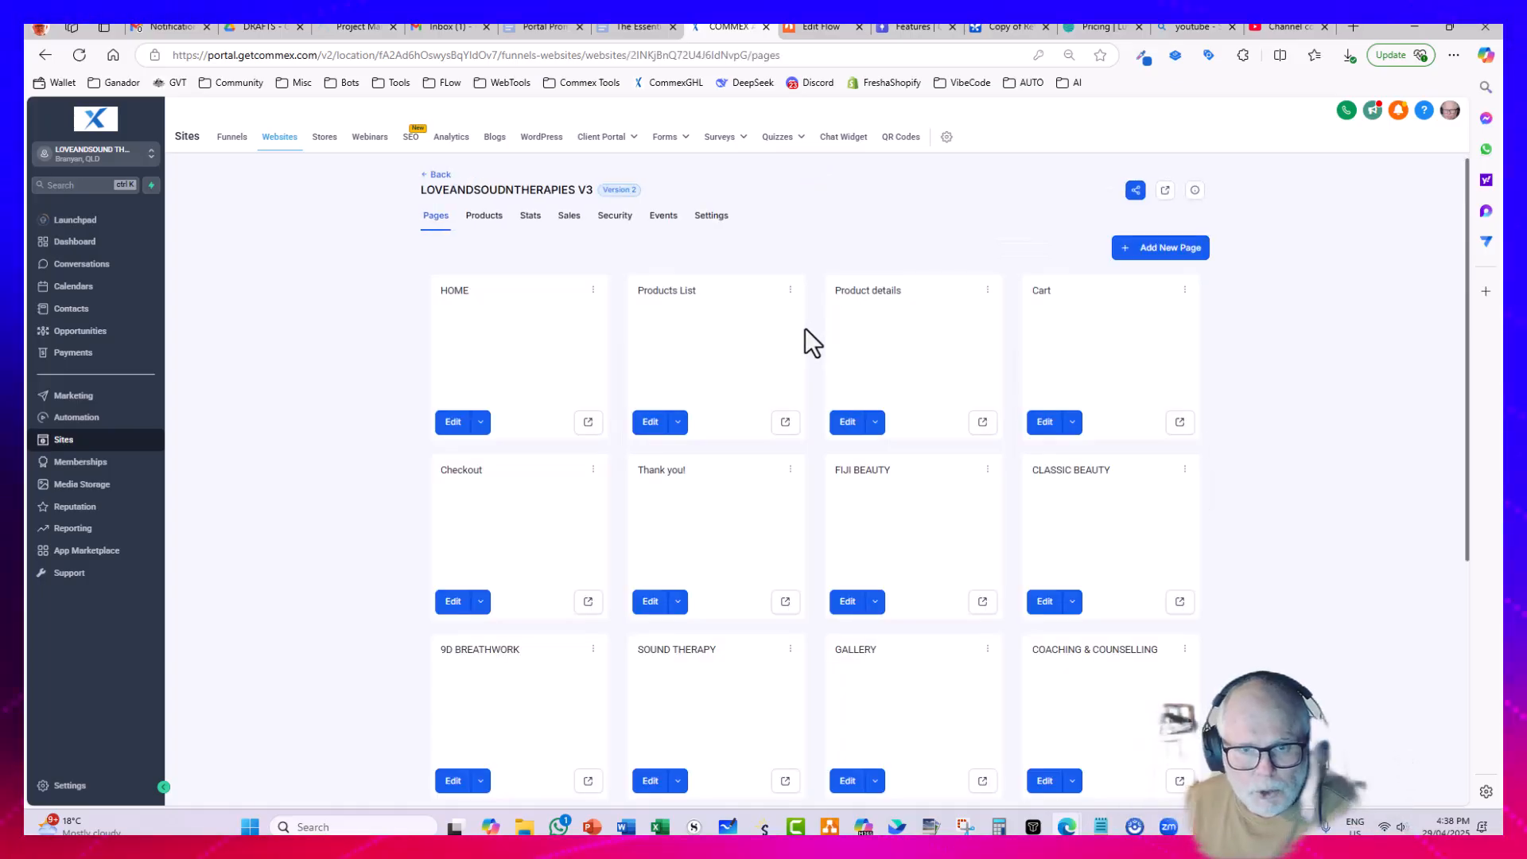
click(588, 422)
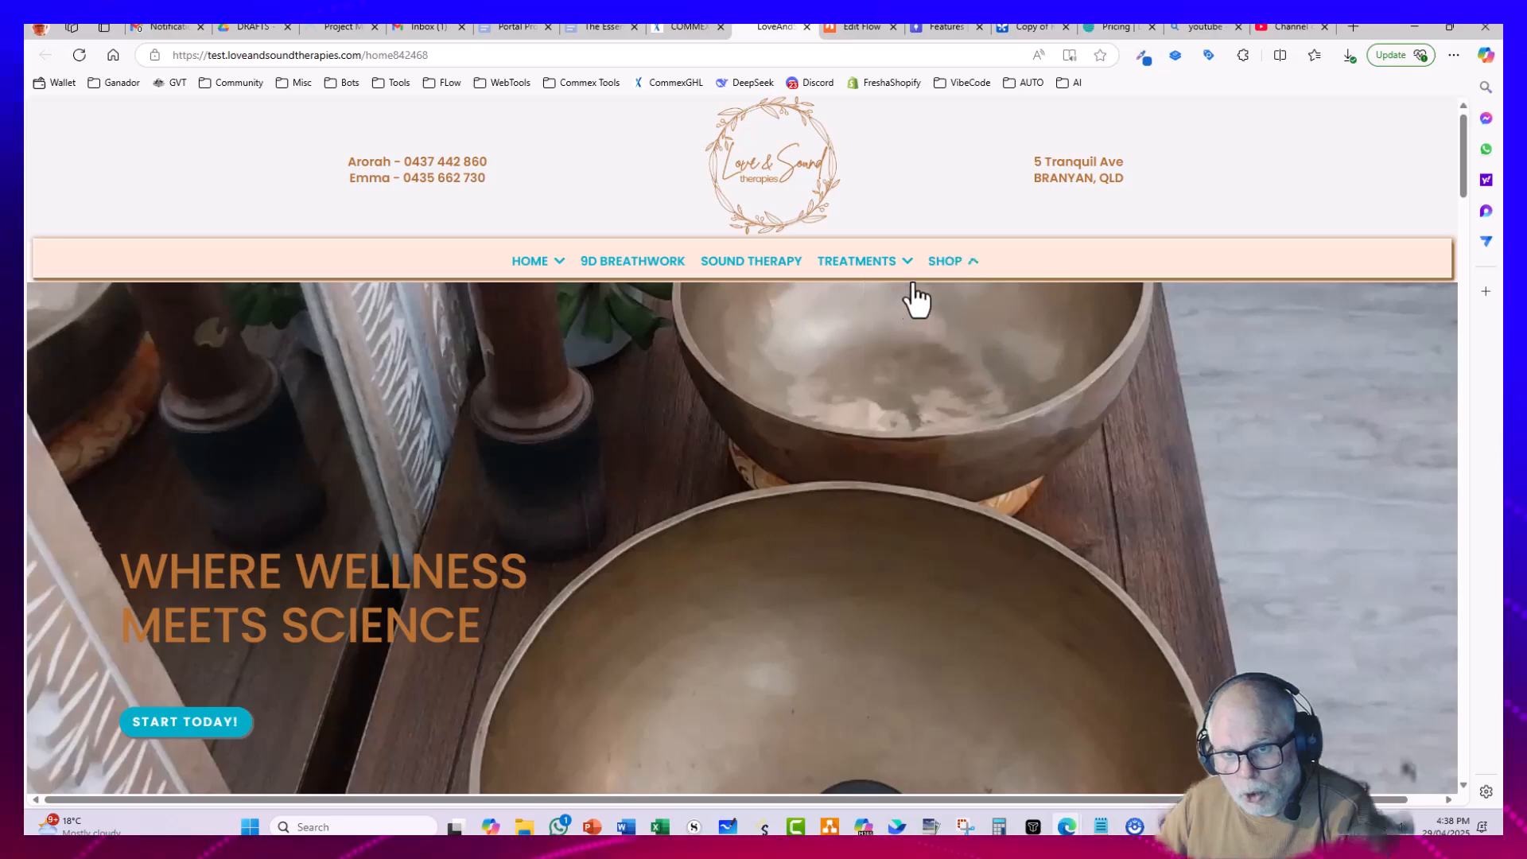
Step: Open the shop's Events collection on the live site and check the 8th September 2025 - Fathers Day Special listing
mouse_move(949, 278)
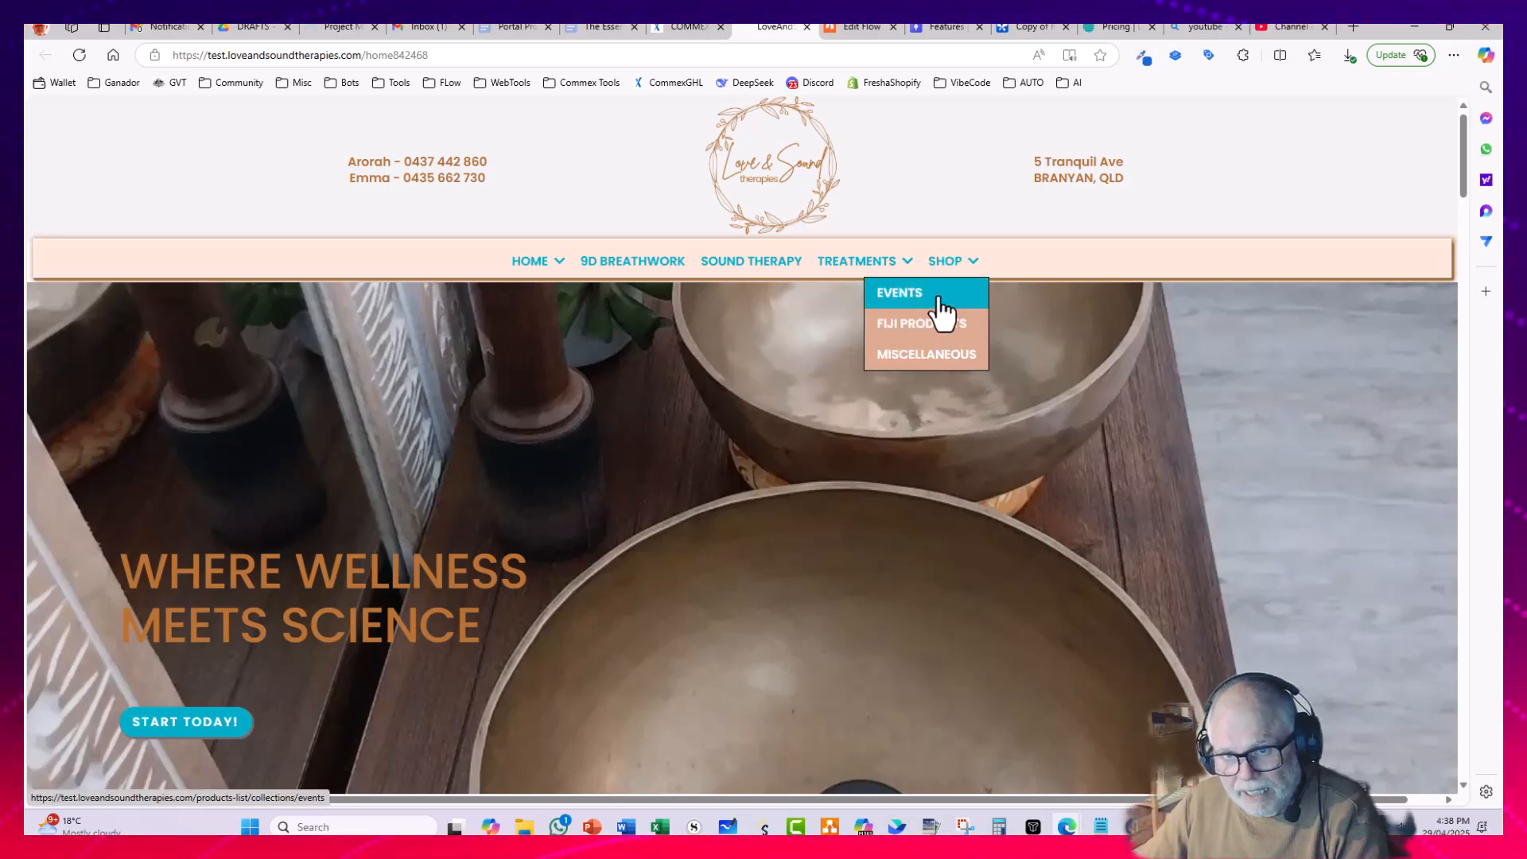
click(944, 311)
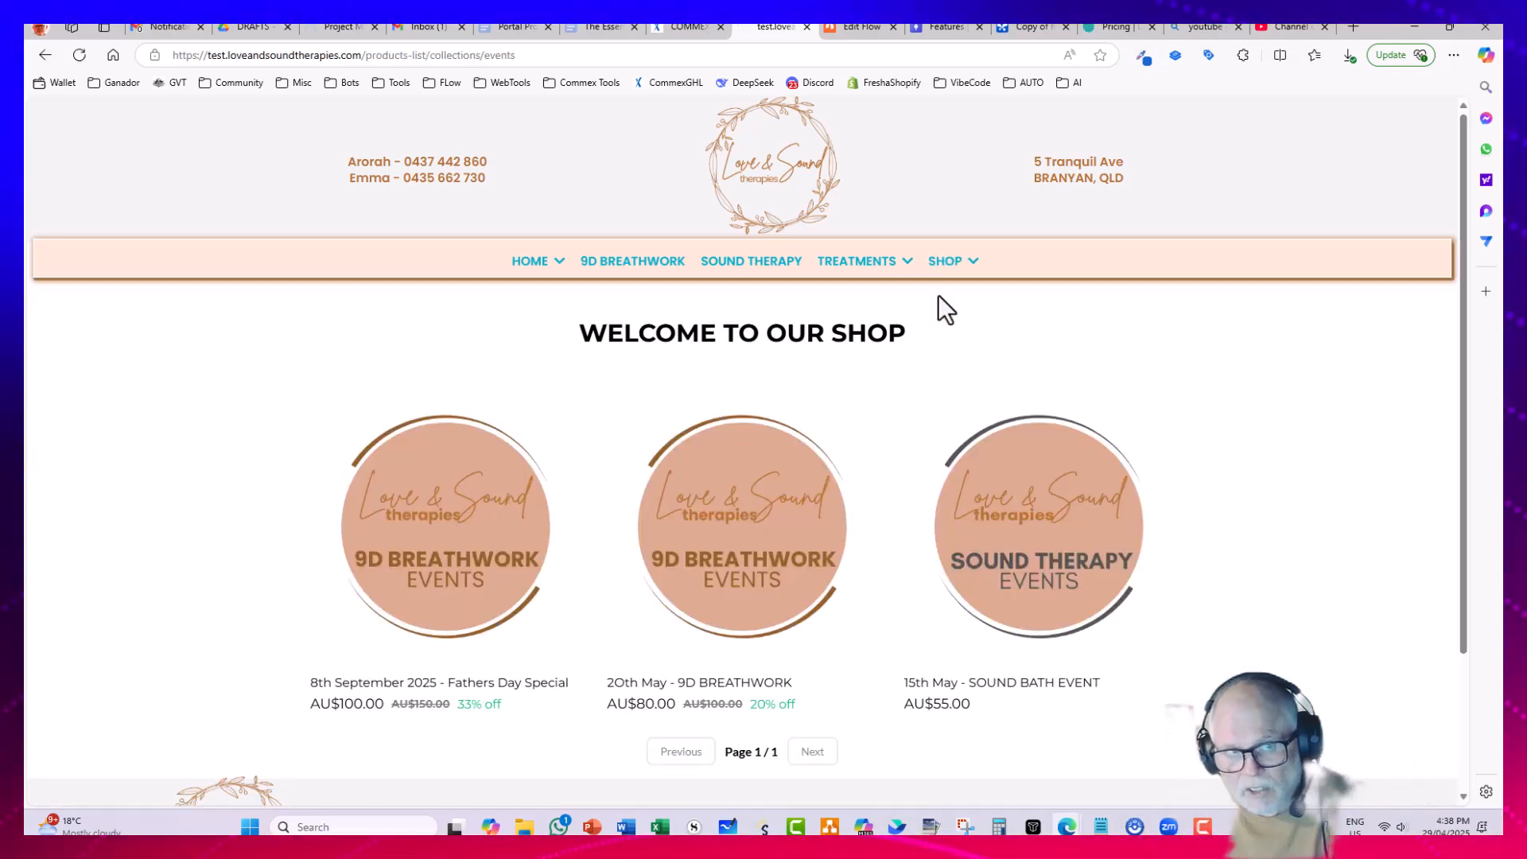
scroll(928, 352, down, 2)
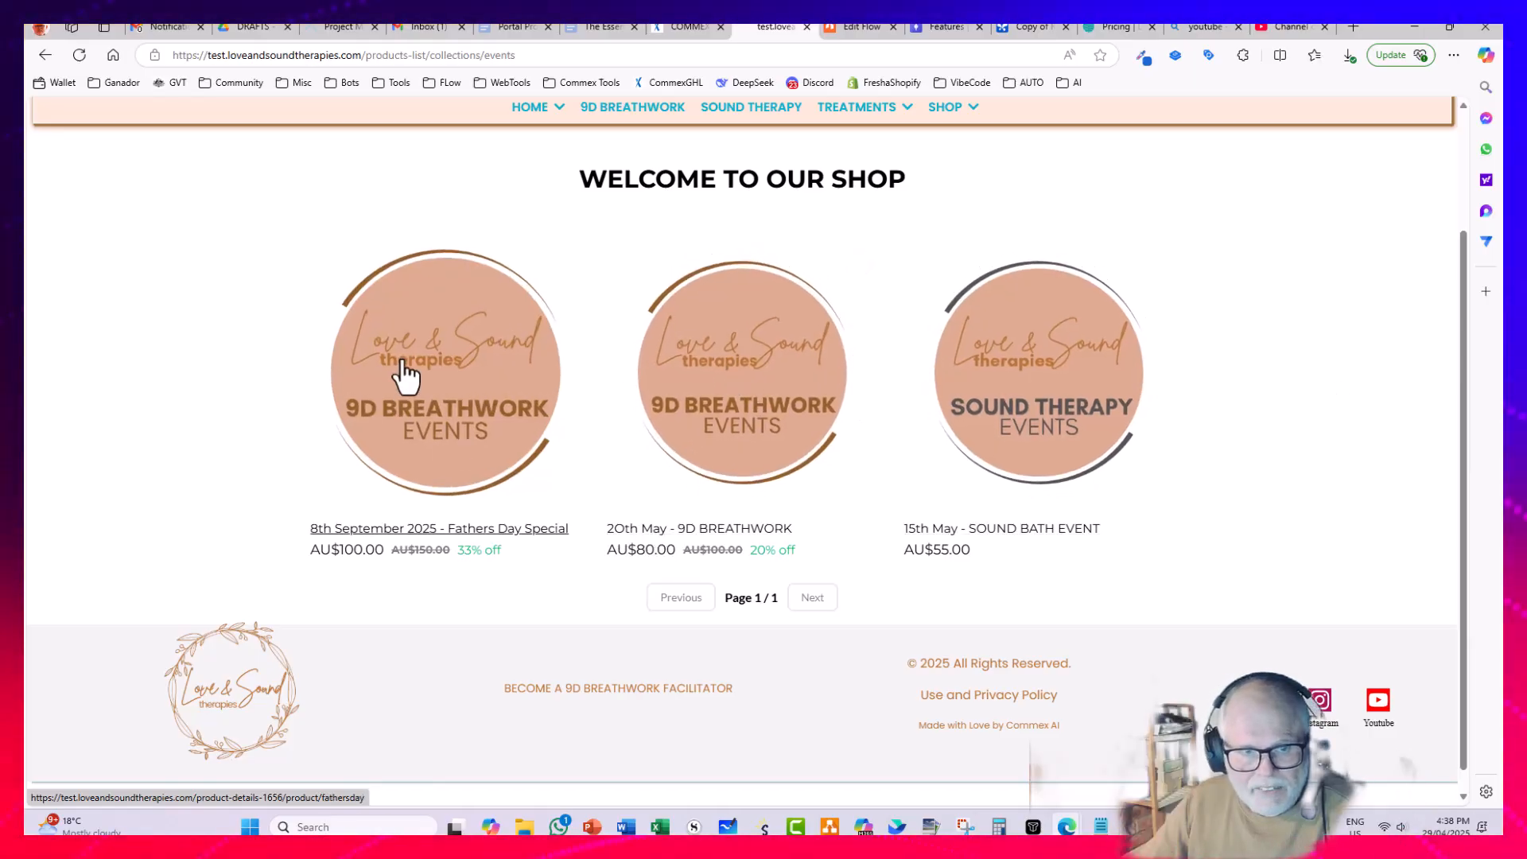
drag(305, 529, 575, 531)
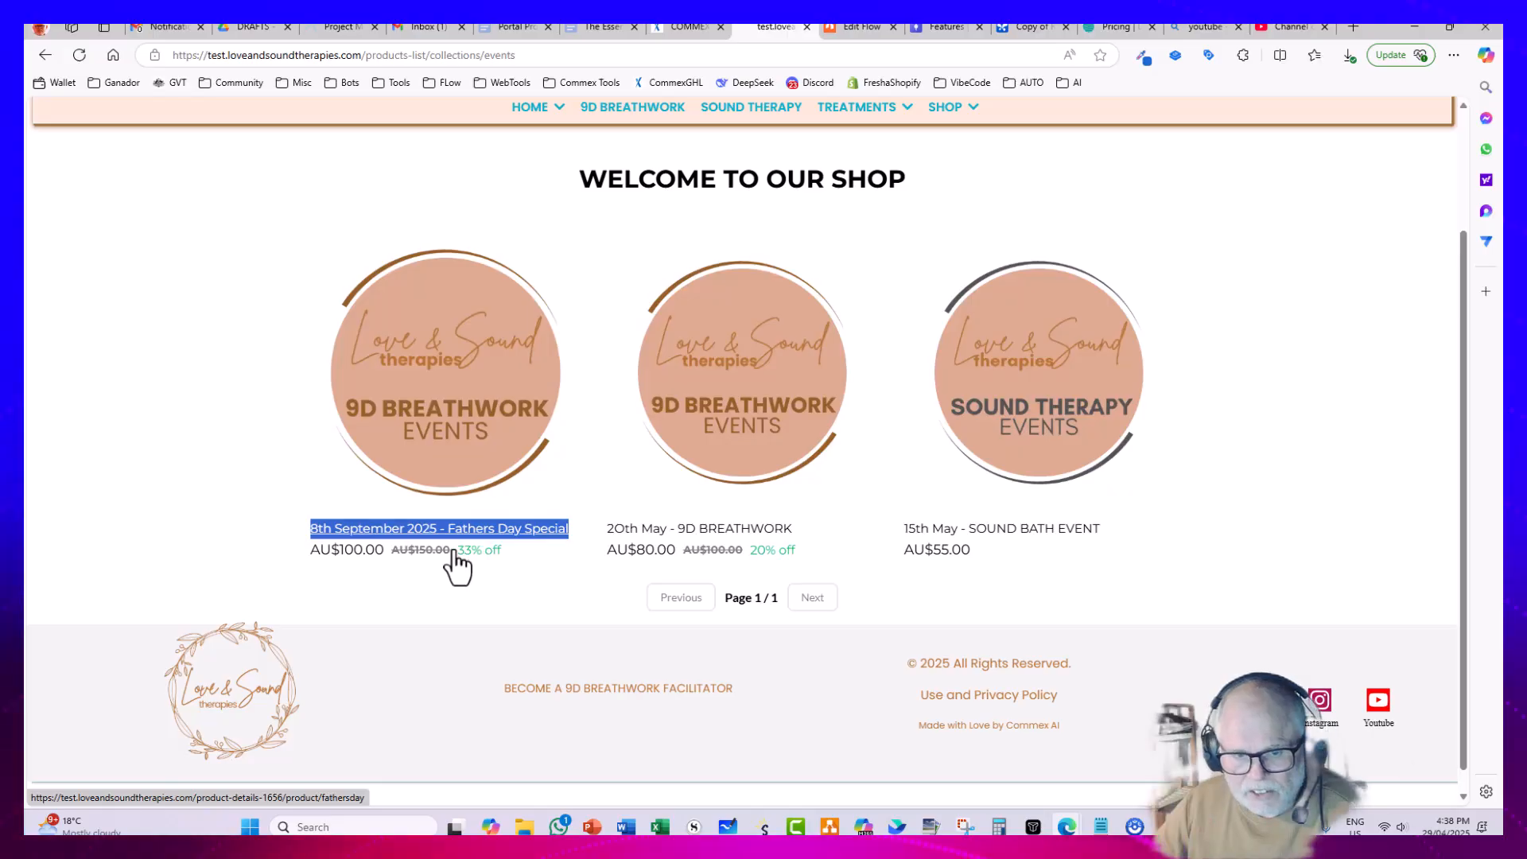
click(231, 538)
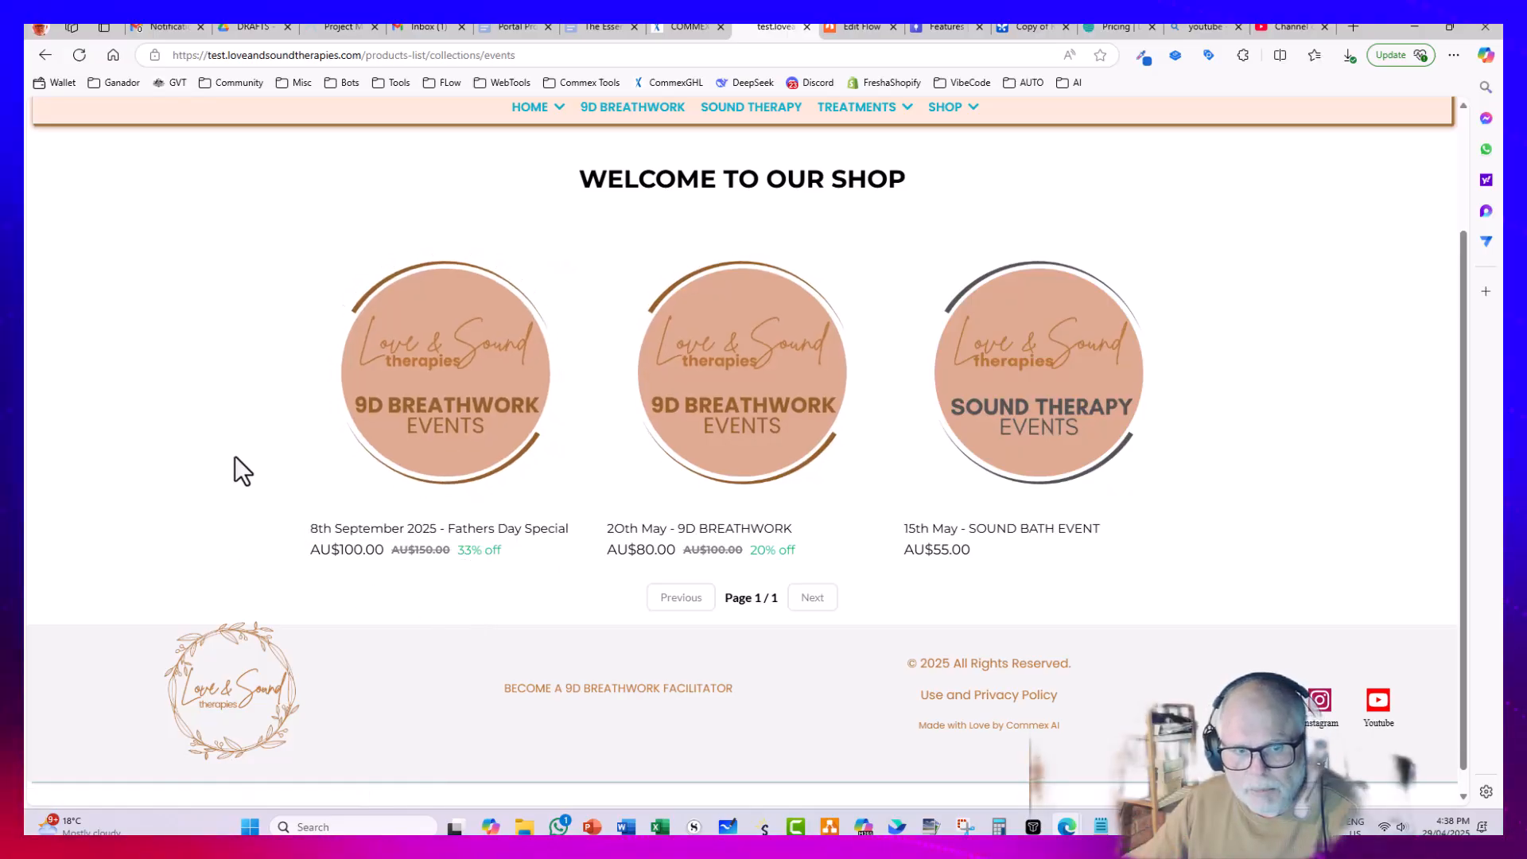
Step: Open the Fathers Day Special product page and try raising the order quantity to 3
click(466, 408)
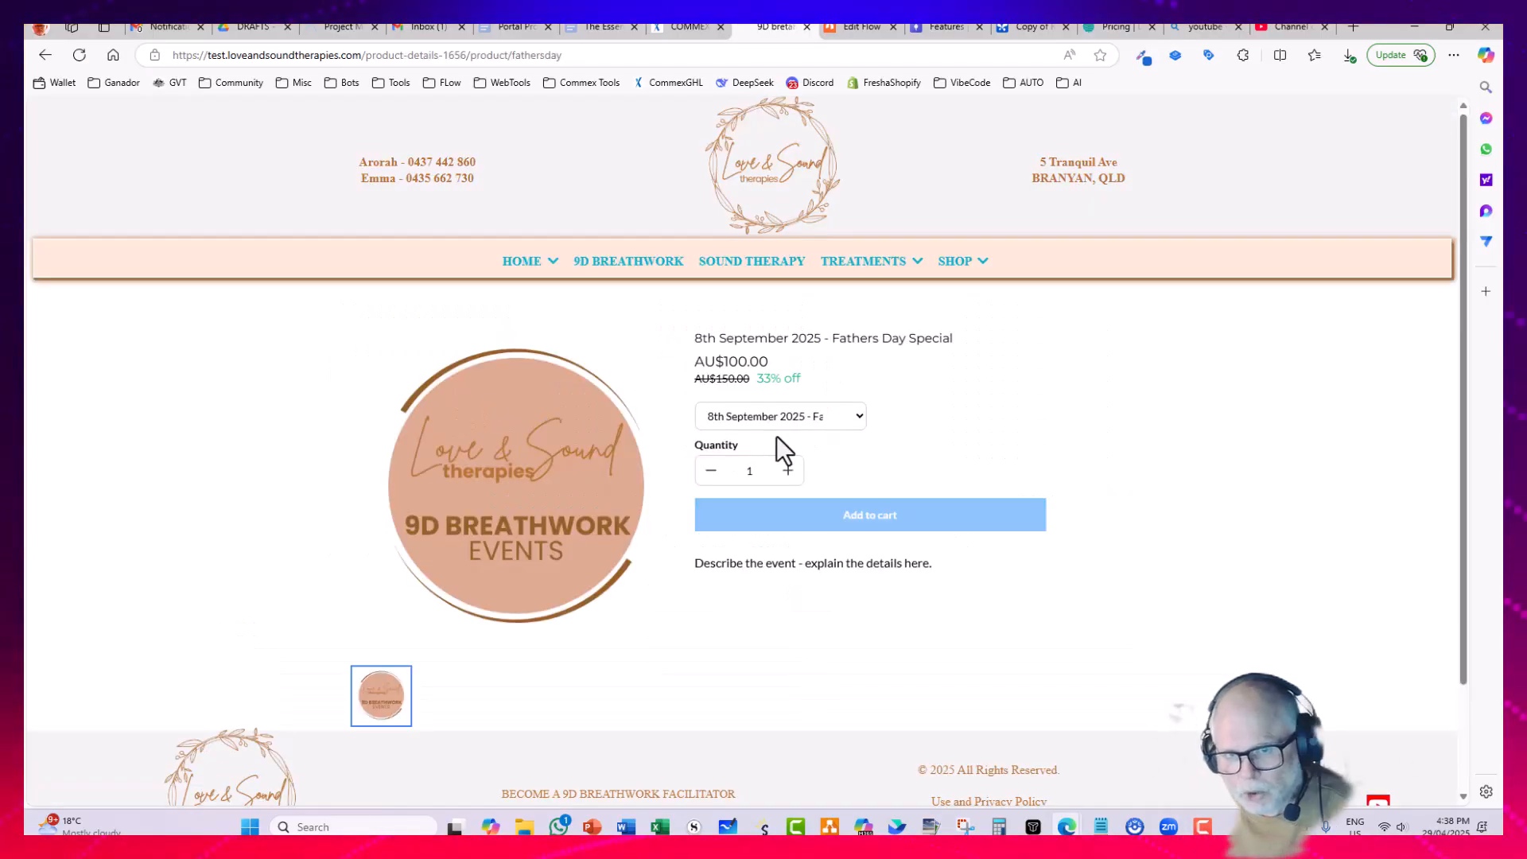
click(788, 471)
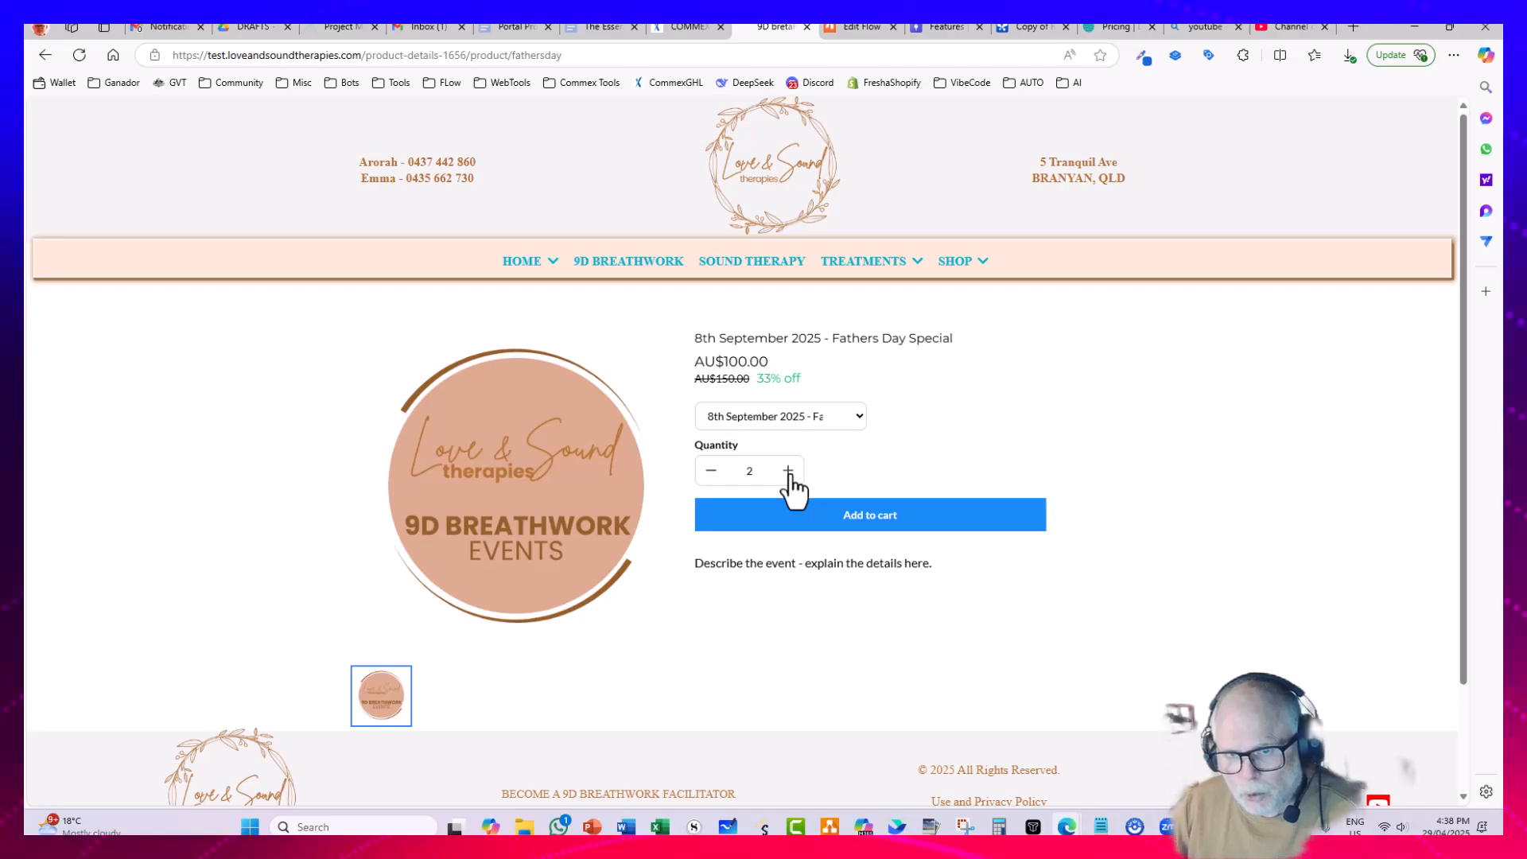
click(789, 471)
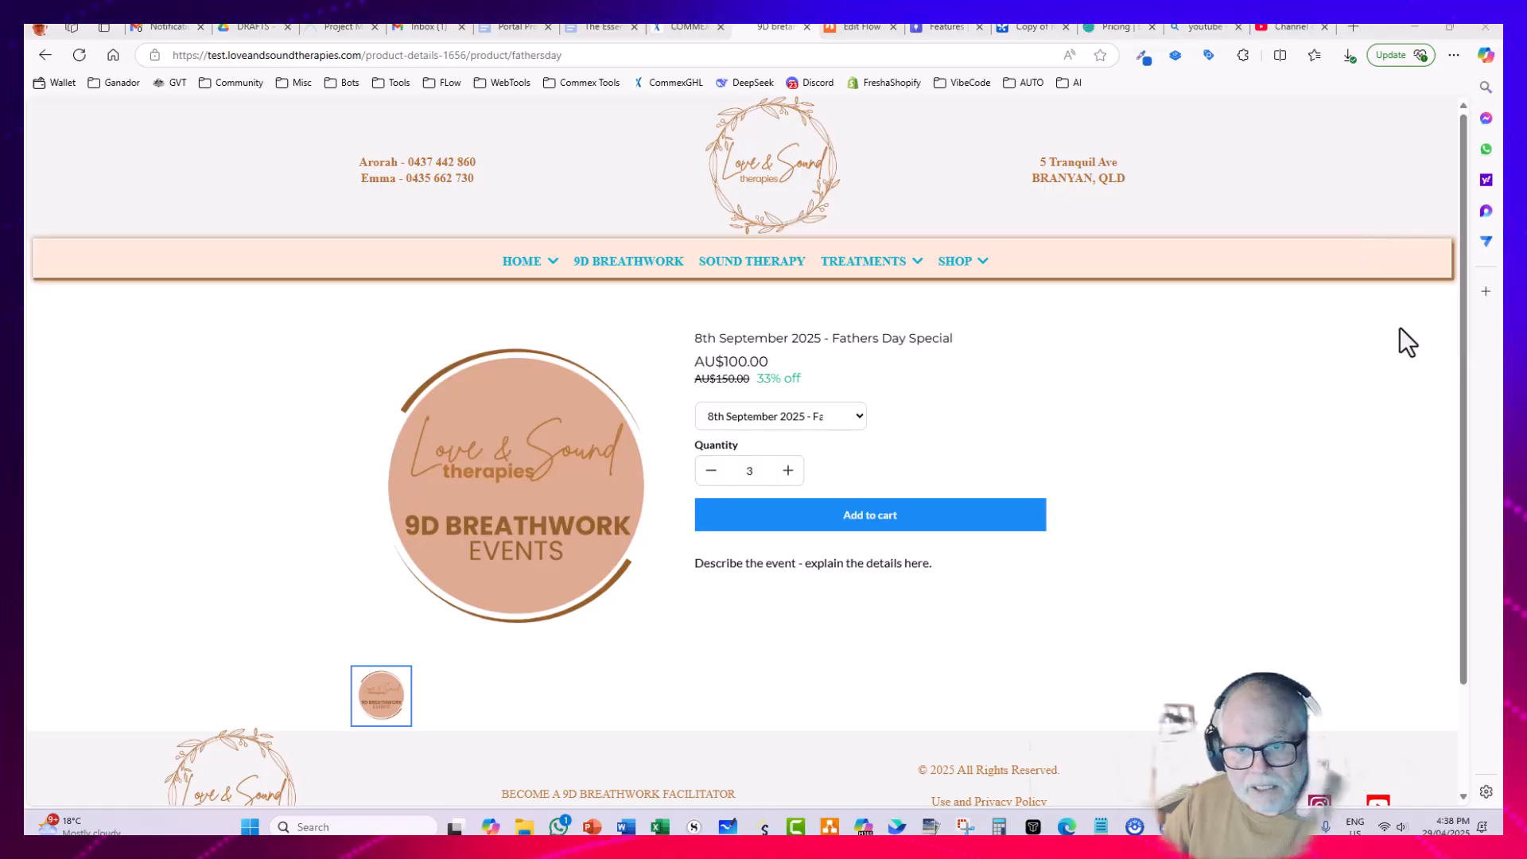
Step: Return to the shop's Events collection and select the page's full URL for sharing
mouse_move(974, 267)
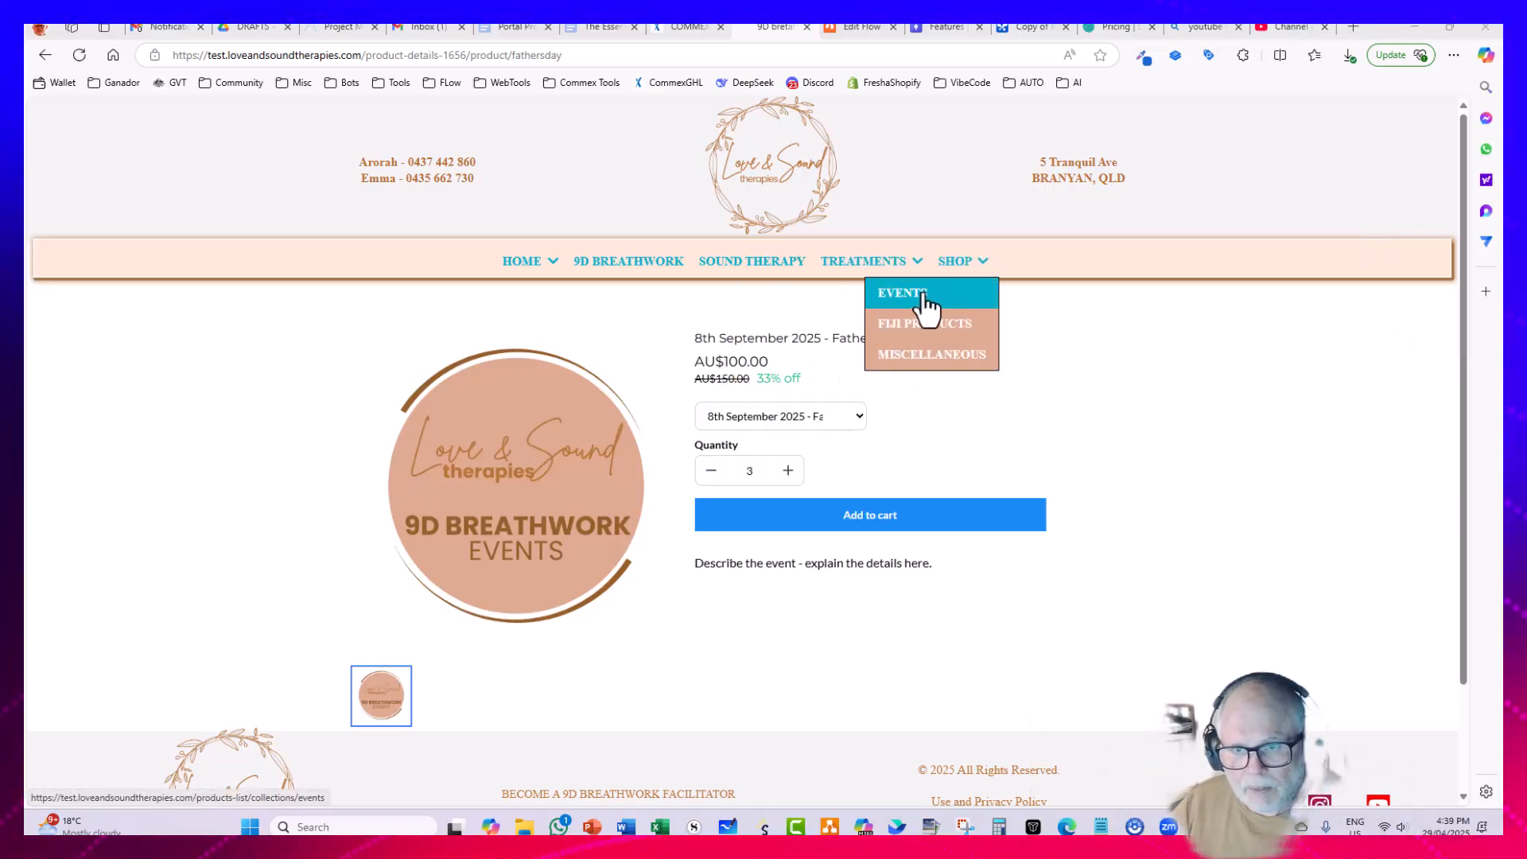
click(923, 294)
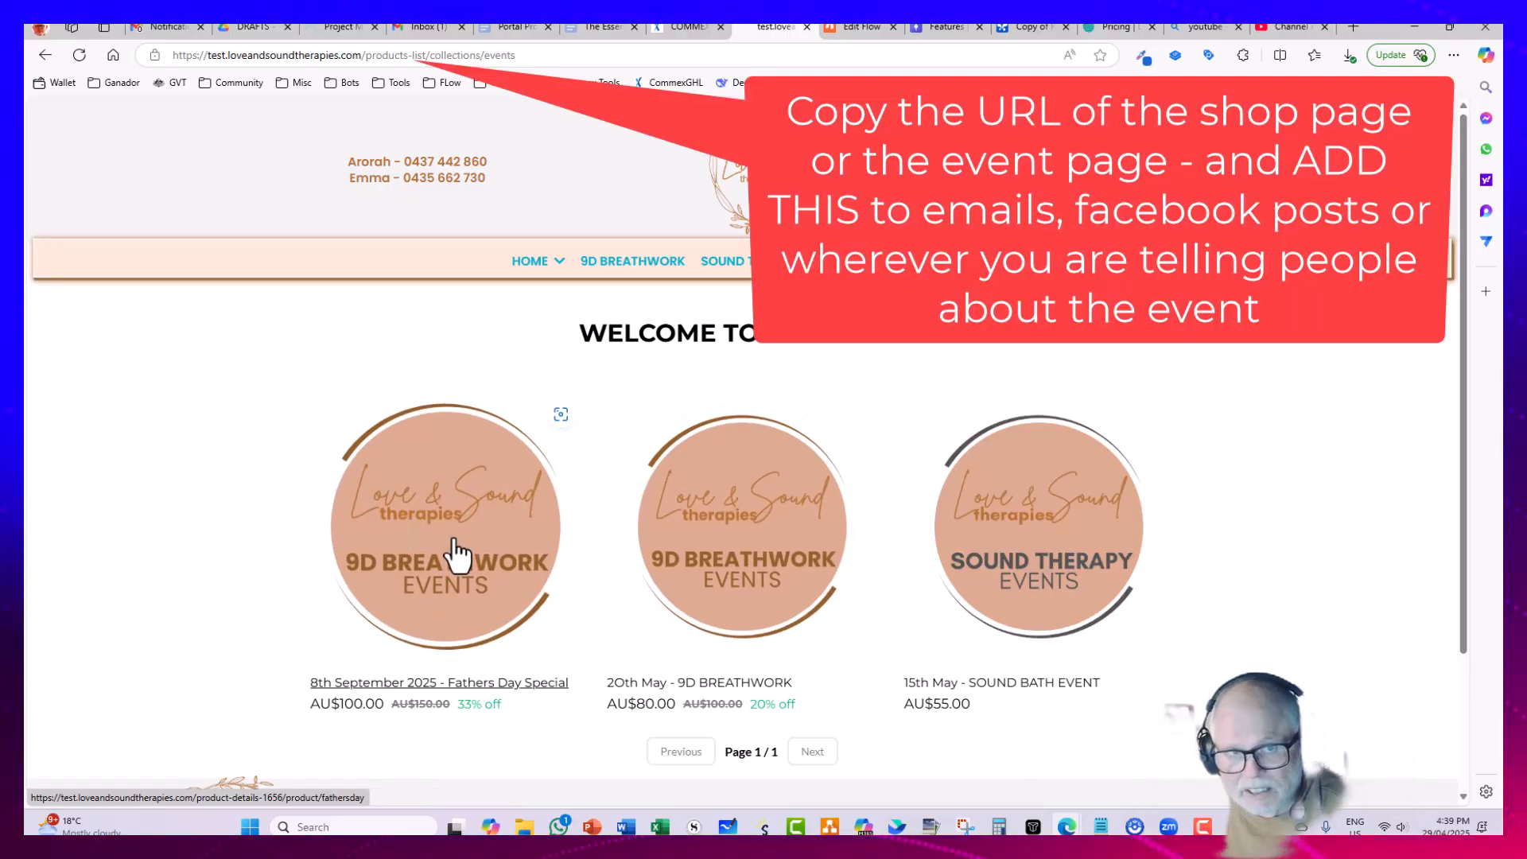
mouse_move(895, 261)
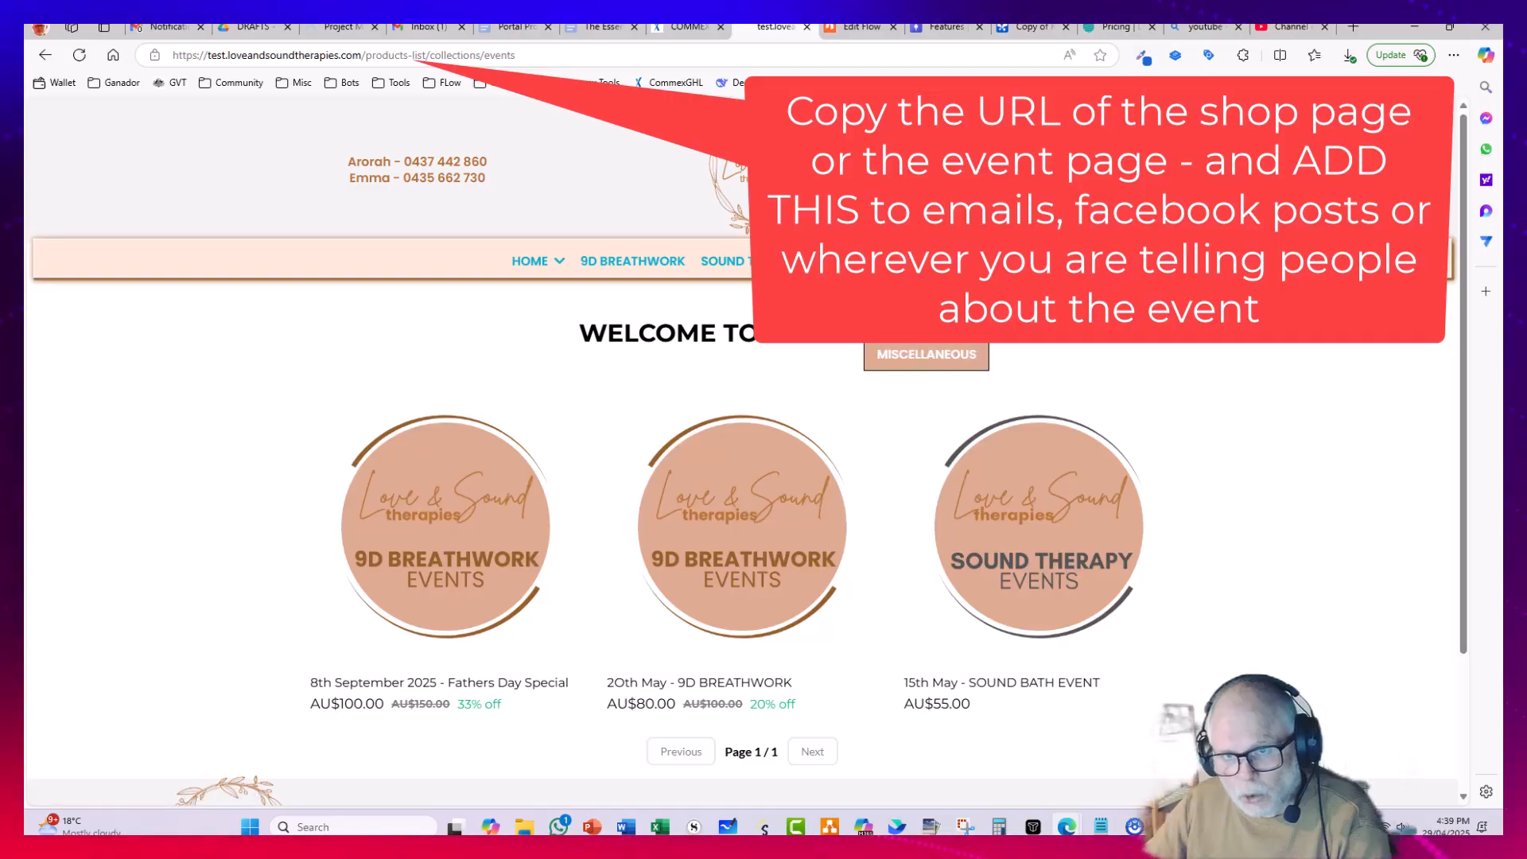
click(551, 53)
drag(328, 48, 121, 46)
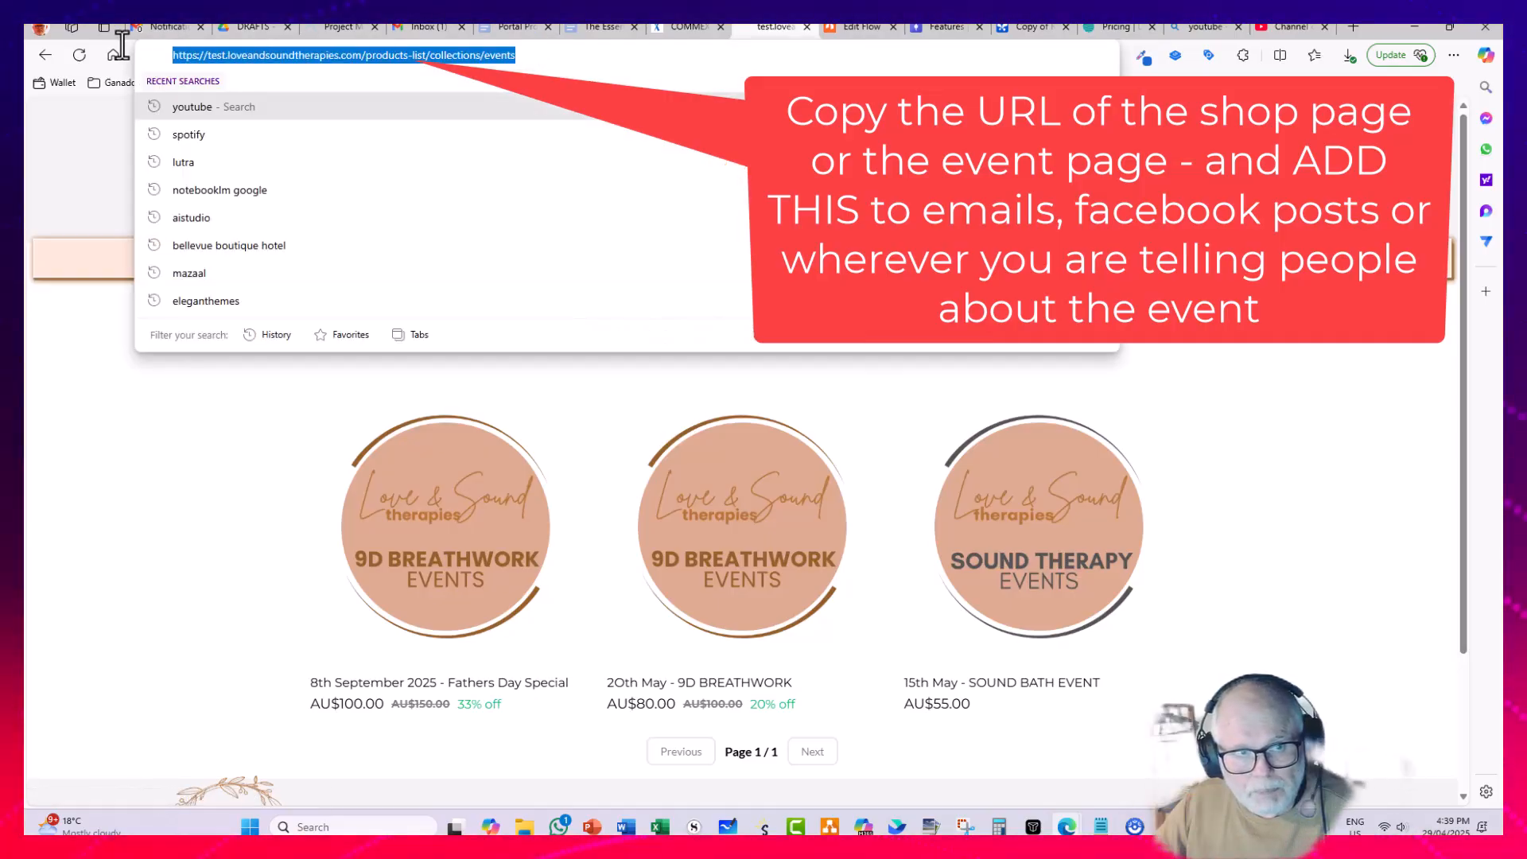
click(67, 466)
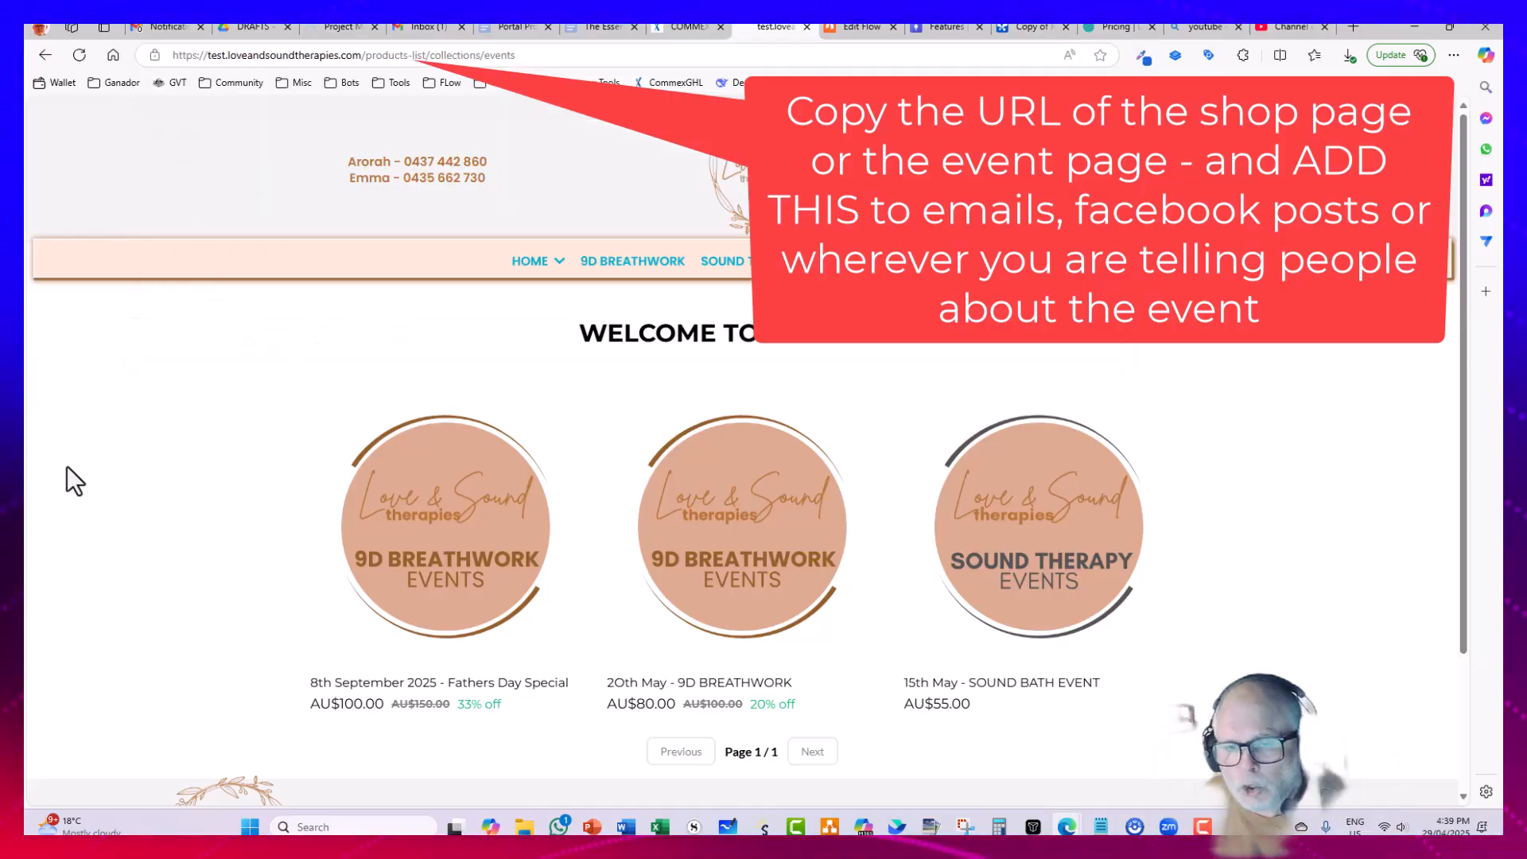